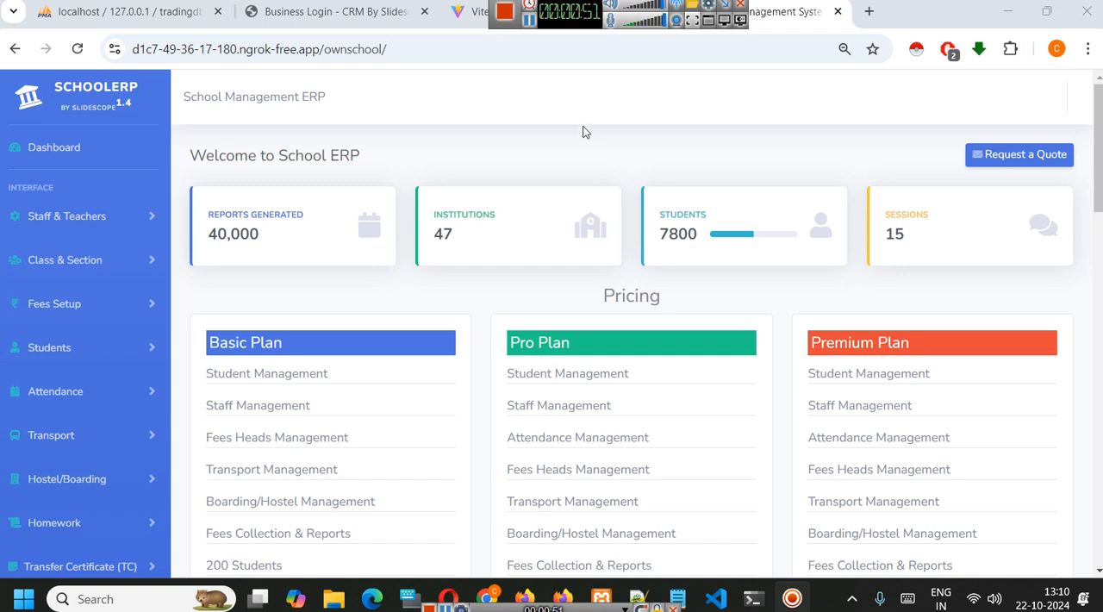
- Open the school signup form listed under the login screens
{"action": "left_click", "coordinate": [529, 20]}
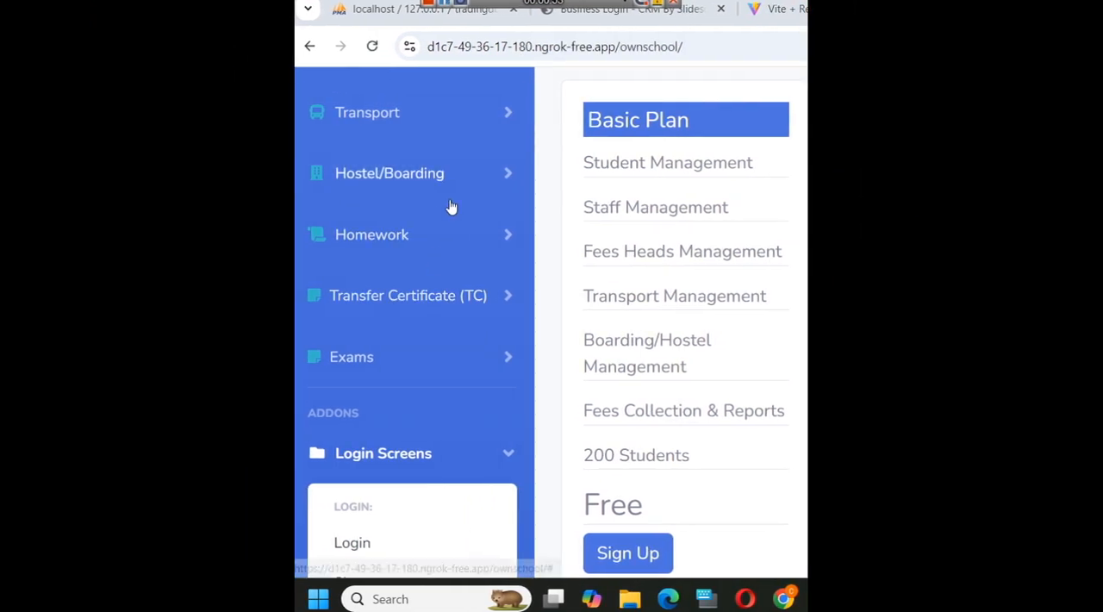
{"action": "scroll", "coordinate": [382, 270], "scroll_direction": "down", "scroll_amount": 2}
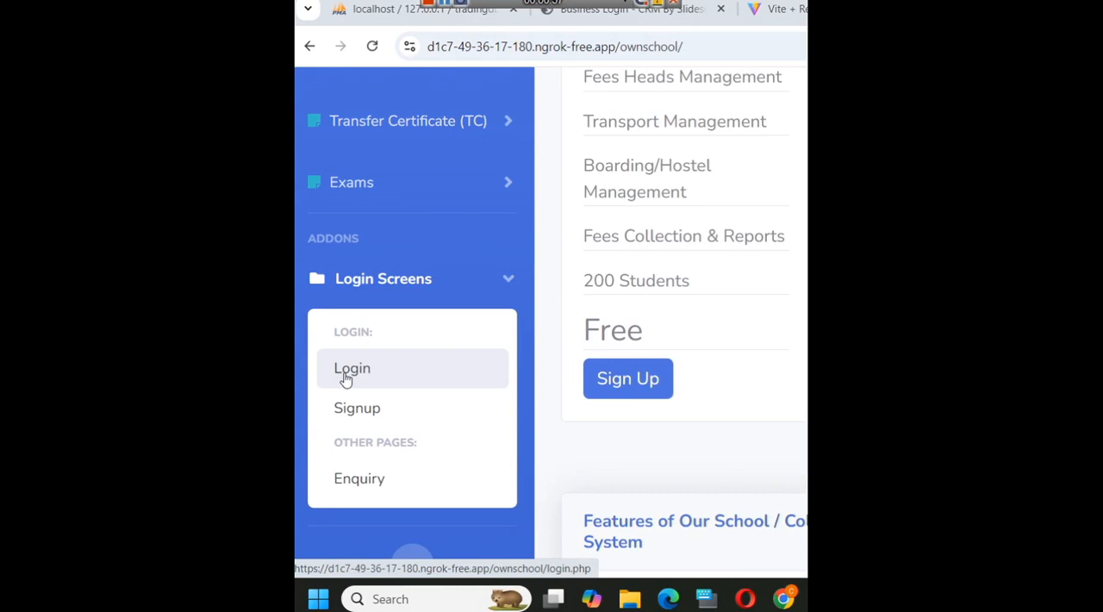
{"action": "left_click", "coordinate": [400, 425]}
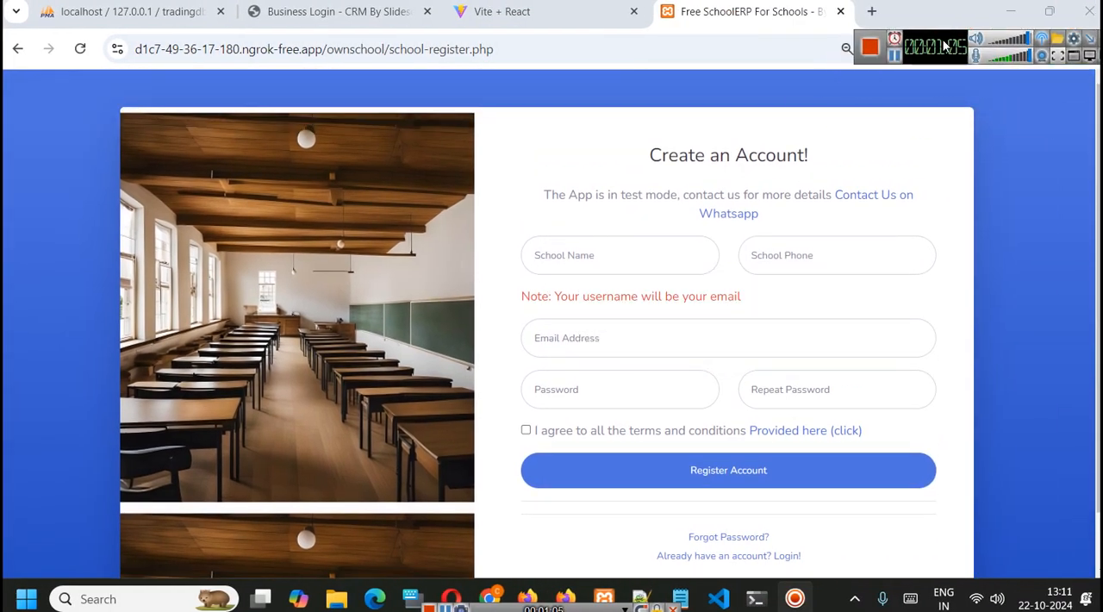
- Enter "Demo School" as the school name and fill in the school's phone number in the registration form
{"action": "left_click", "coordinate": [622, 248]}
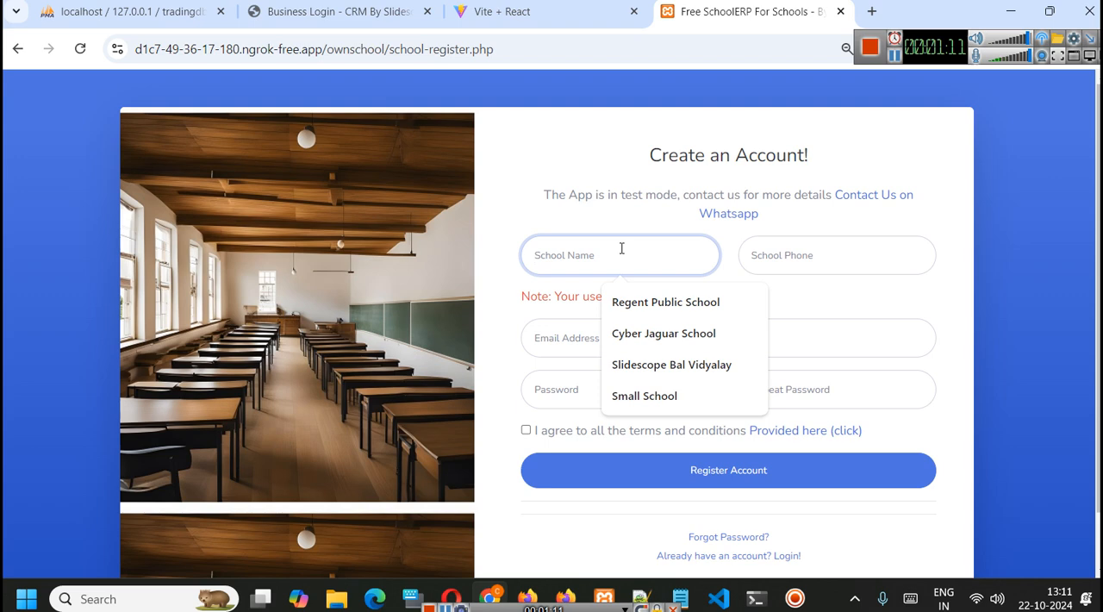
{"action": "type", "text": "Demo "}
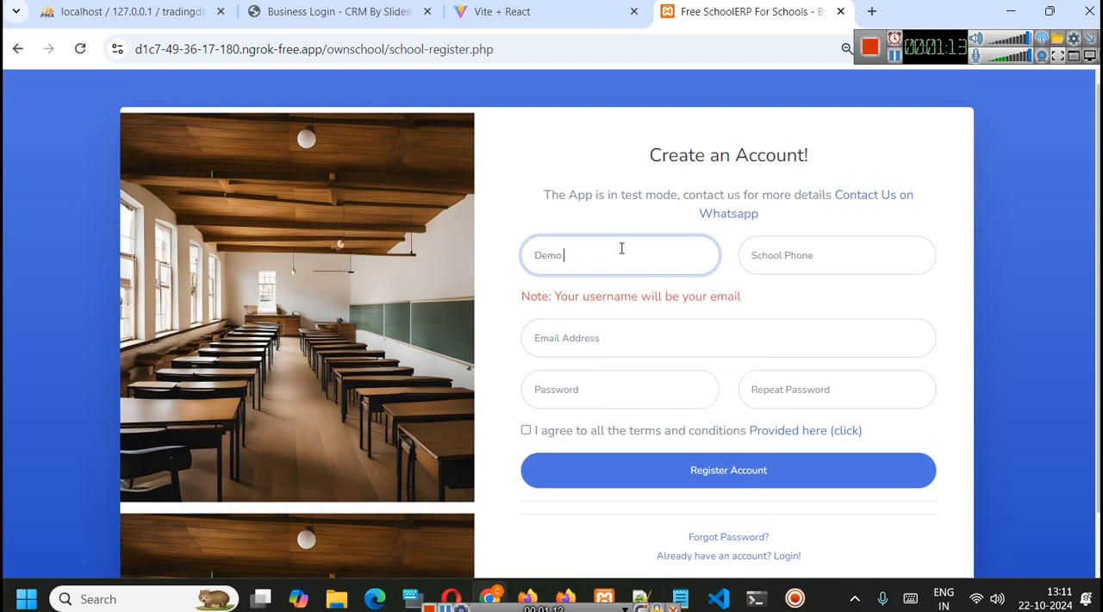
{"action": "type", "text": "School"}
{"action": "key", "text": "Tab"}
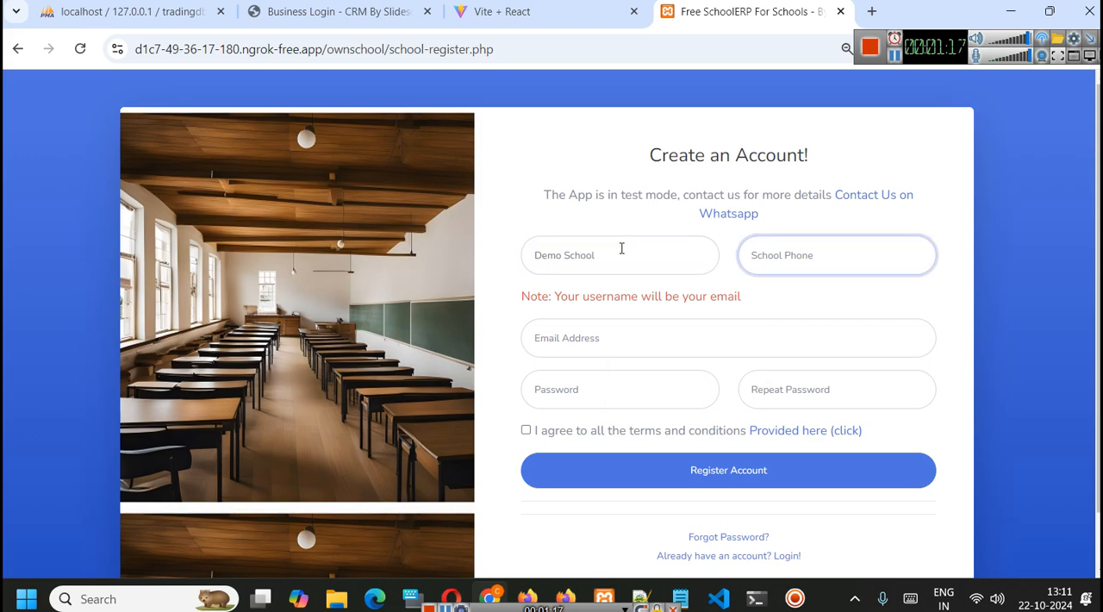
{"action": "type", "text": "1234"}
{"action": "key", "text": "Tab"}
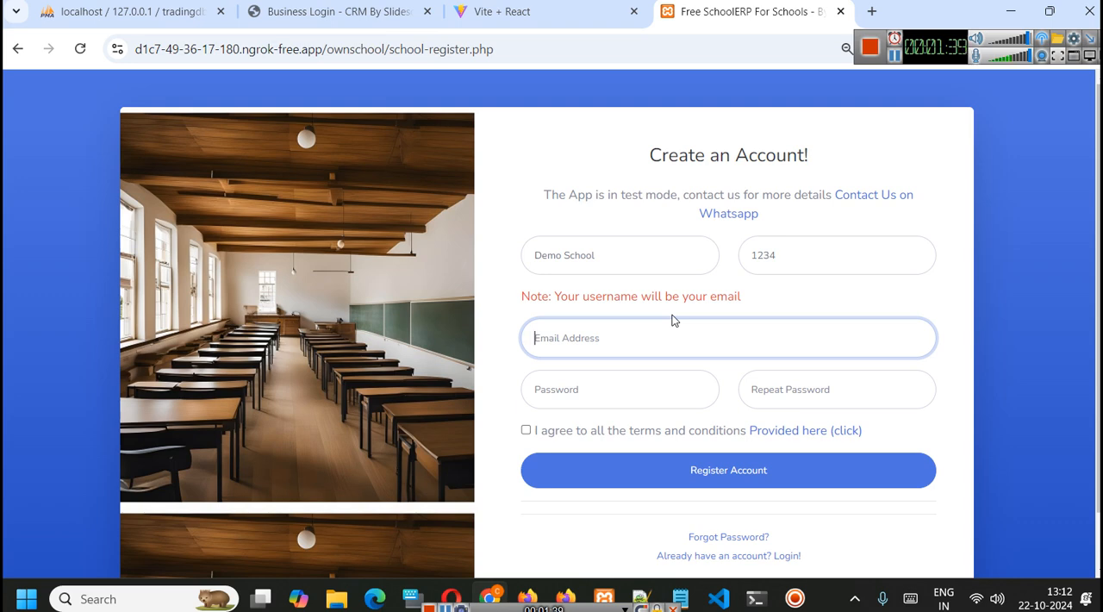
- Fill in the school's e-mail address and enter the account password in both the password and repeat password fields
{"action": "type", "text": "demo@"}
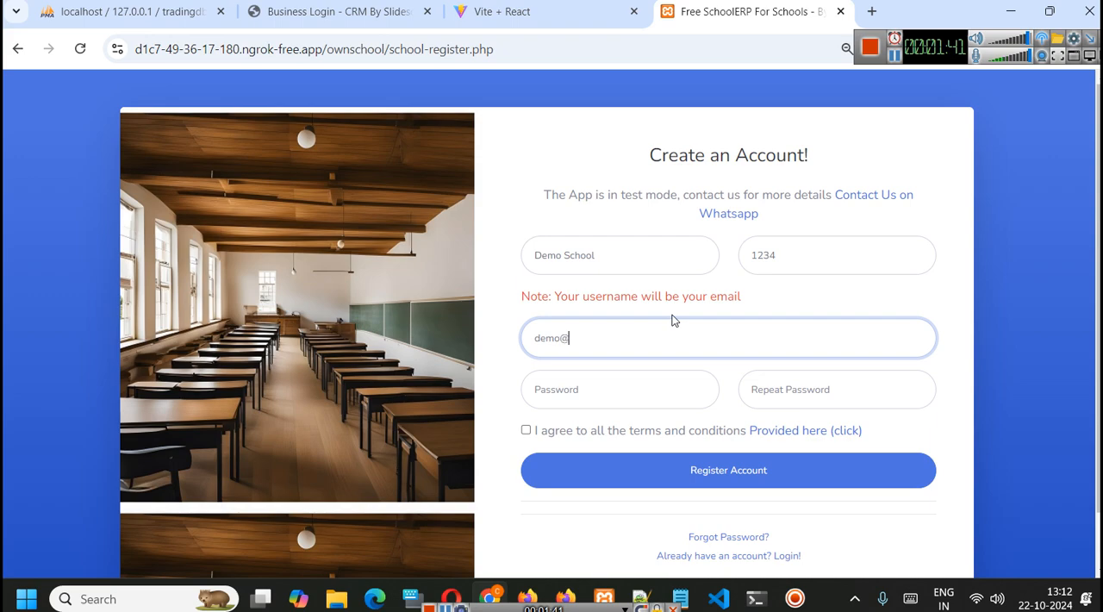
{"action": "type", "text": "mail.com"}
{"action": "key", "text": "Tab"}
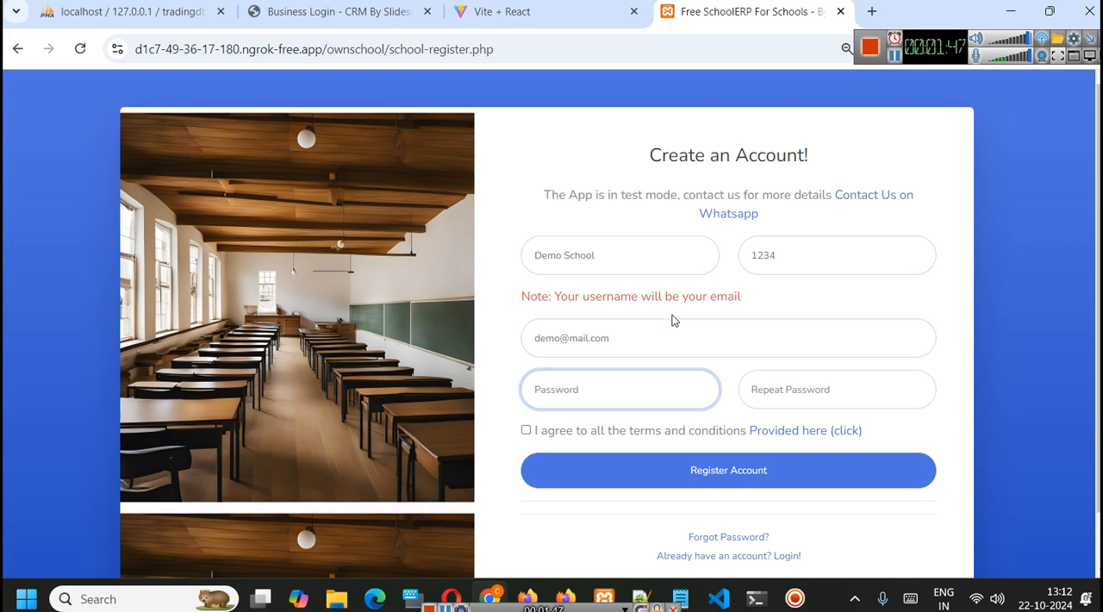
{"action": "type", "text": "12345"}
{"action": "key", "text": "Tab"}
{"action": "type", "text": "12345"}
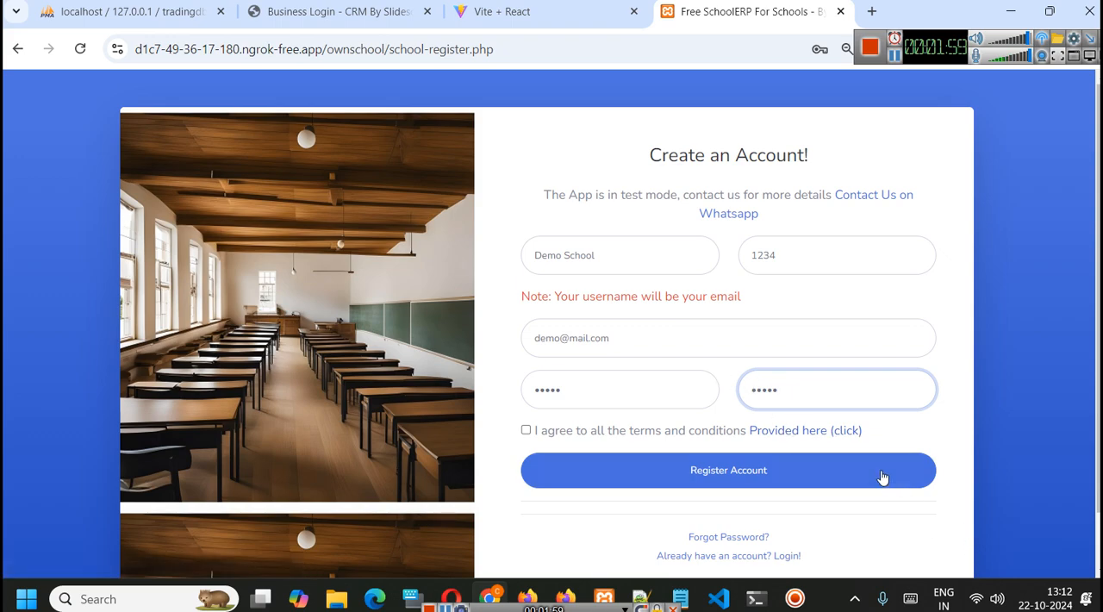
- Agree to the terms and conditions and register the school account, clearing the browser's password prompts
{"action": "left_click", "coordinate": [894, 43]}
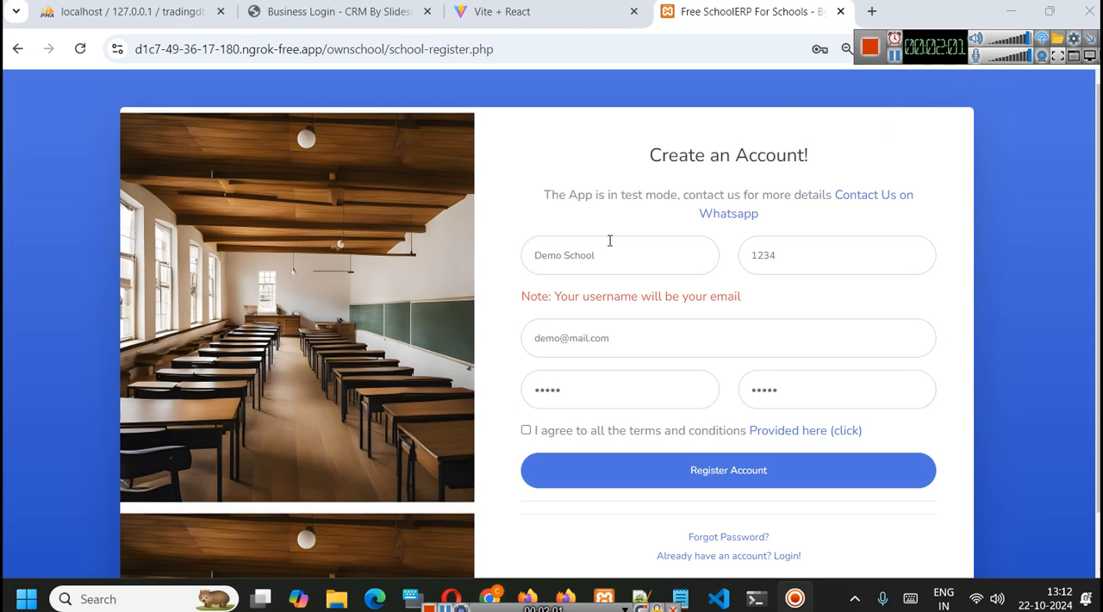
{"action": "left_click", "coordinate": [525, 429]}
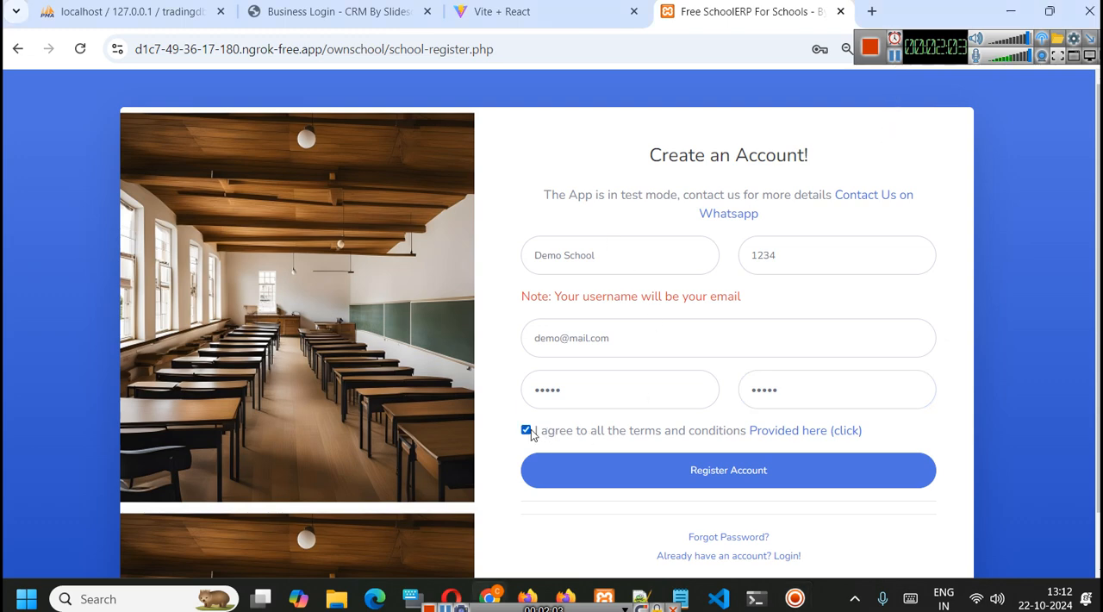
{"action": "left_click", "coordinate": [697, 471]}
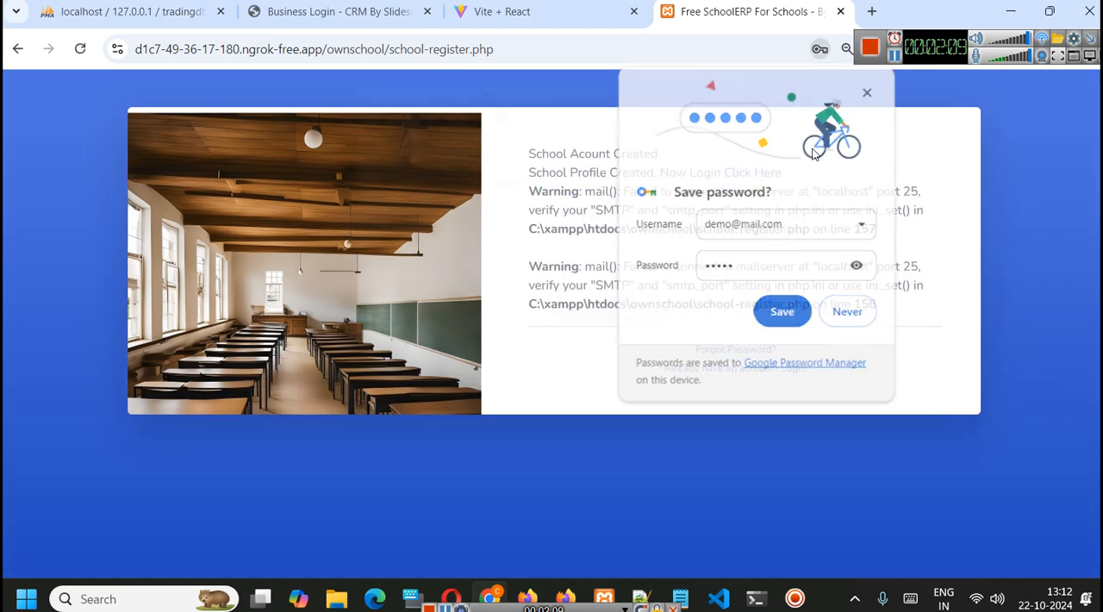
{"action": "left_click", "coordinate": [780, 310]}
{"action": "left_click", "coordinate": [702, 311]}
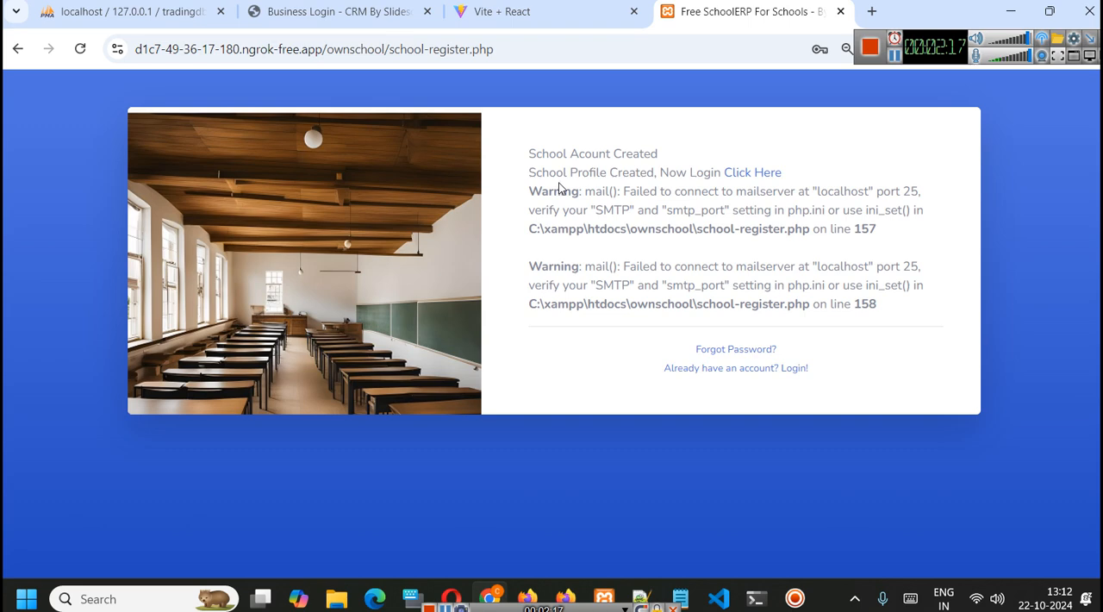
- Go to the login page and log in with financial year 2023 after completing the robot check
{"action": "left_click", "coordinate": [763, 174]}
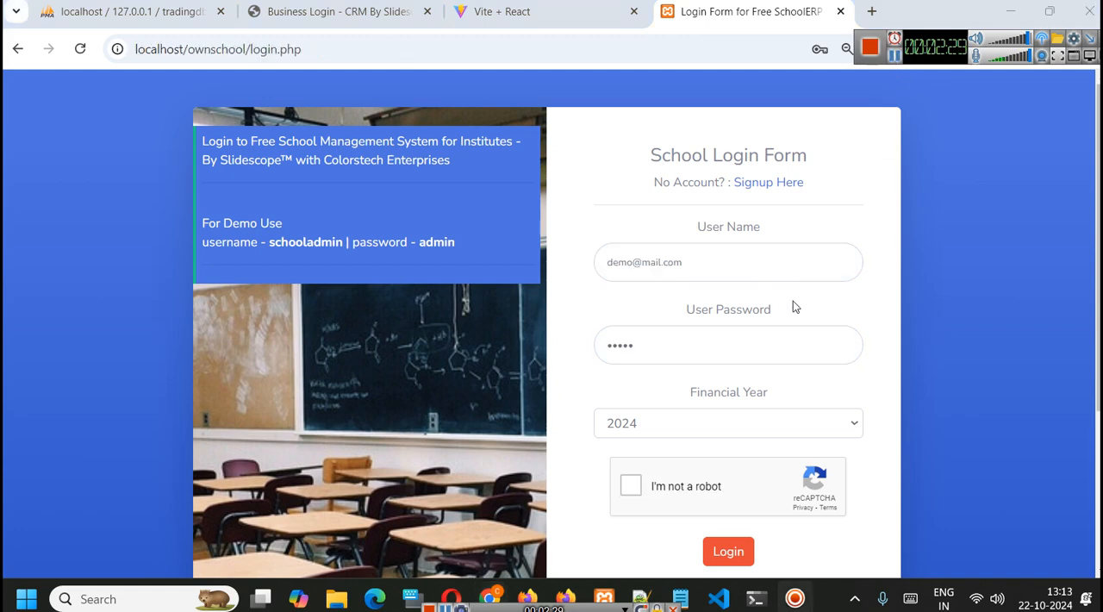
{"action": "left_click", "coordinate": [741, 413]}
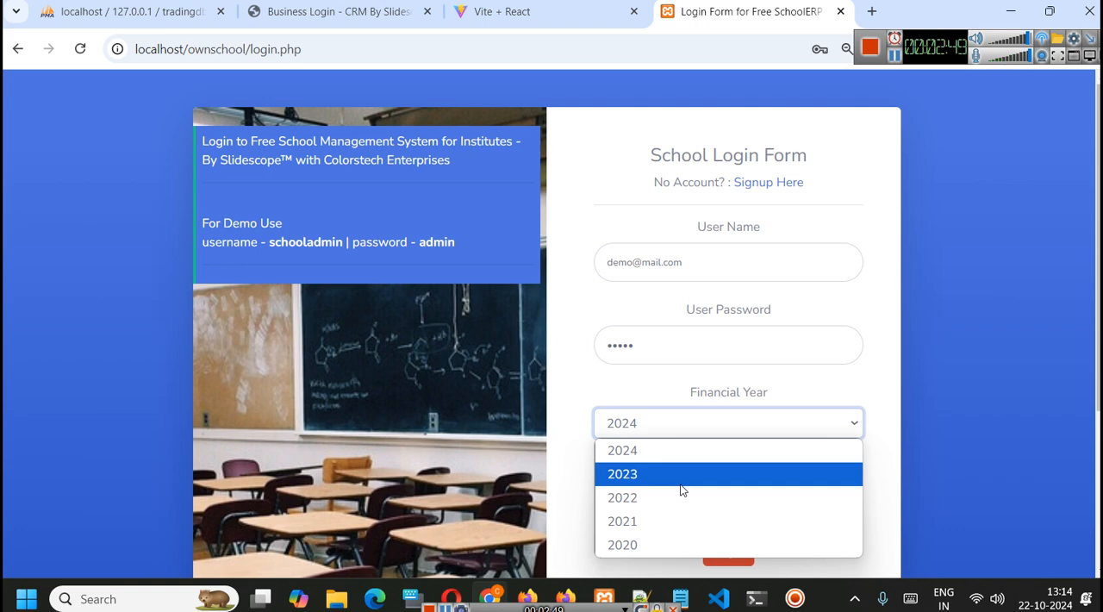
{"action": "left_click", "coordinate": [750, 483]}
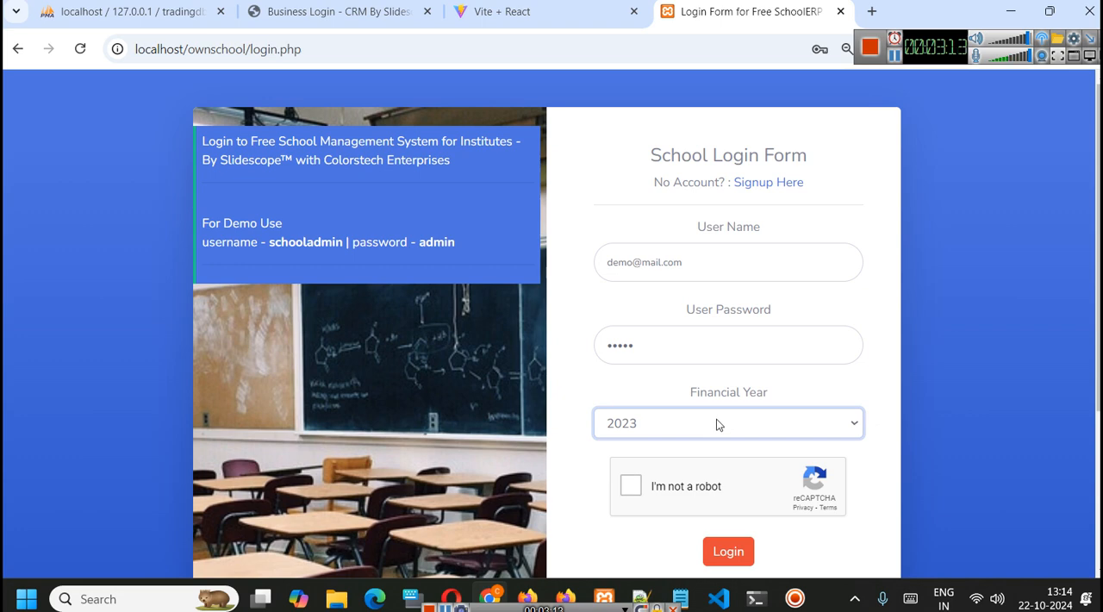
{"action": "left_click", "coordinate": [630, 486]}
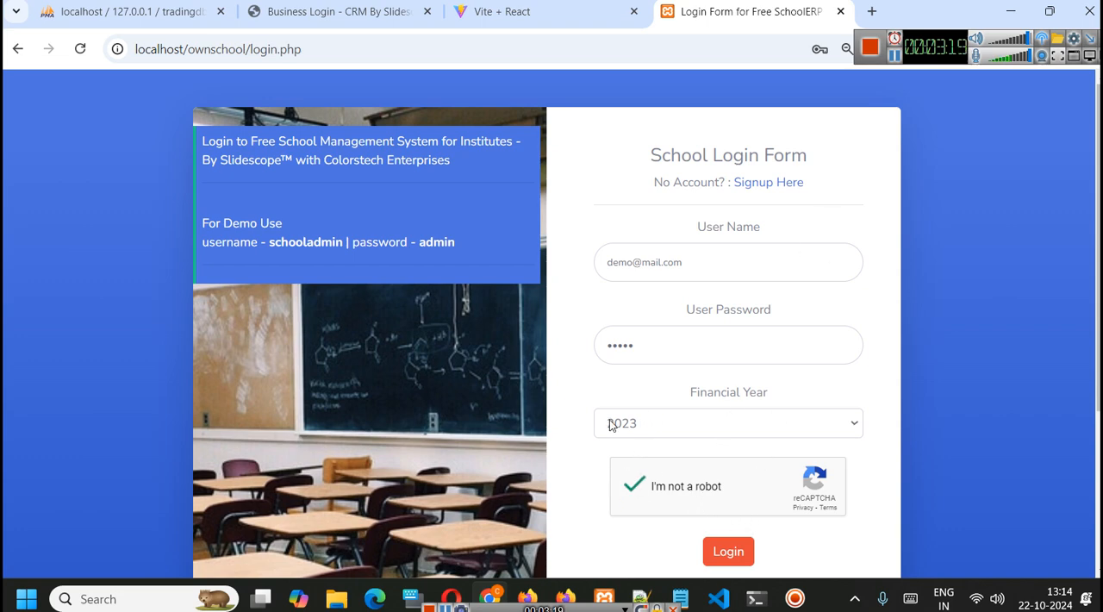
{"action": "left_click", "coordinate": [731, 554]}
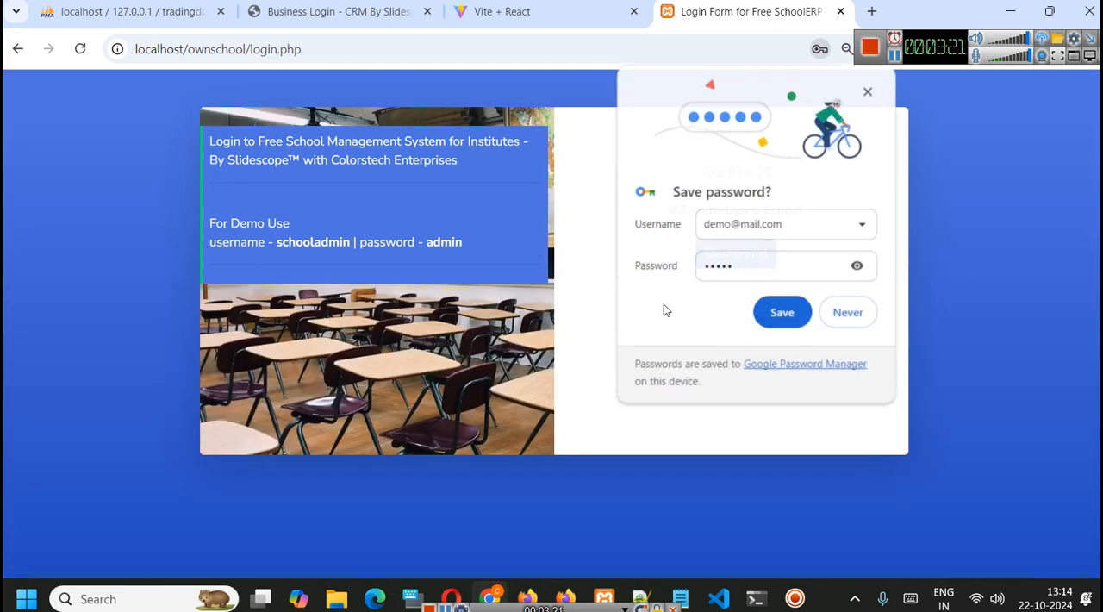
- Save the login credentials in the browser and continue to the school's dashboard
{"action": "left_click", "coordinate": [781, 312]}
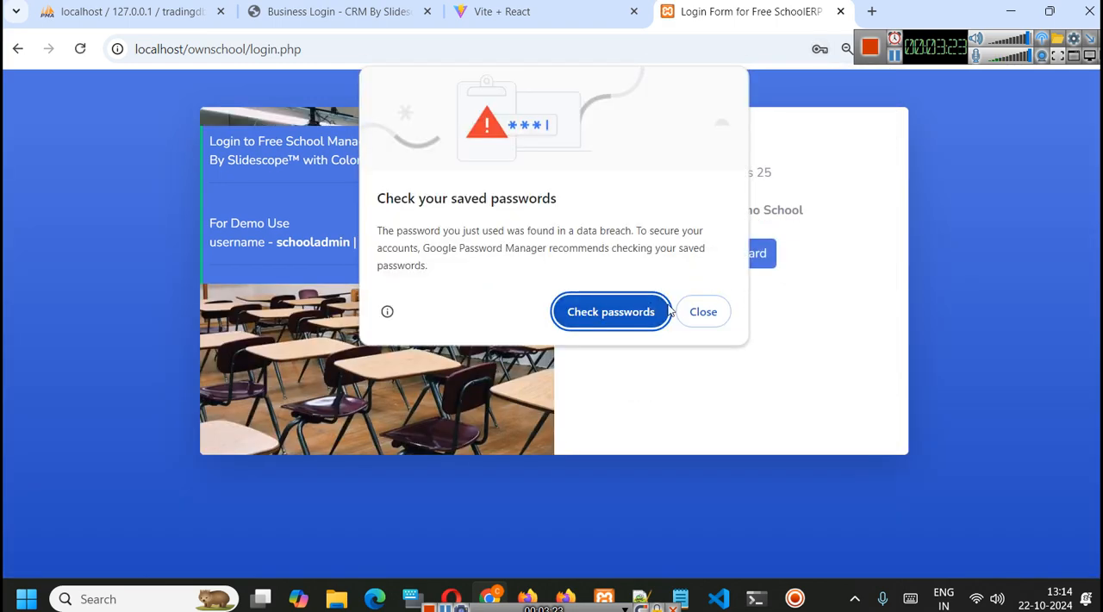
{"action": "left_click", "coordinate": [689, 318]}
{"action": "left_click", "coordinate": [722, 263]}
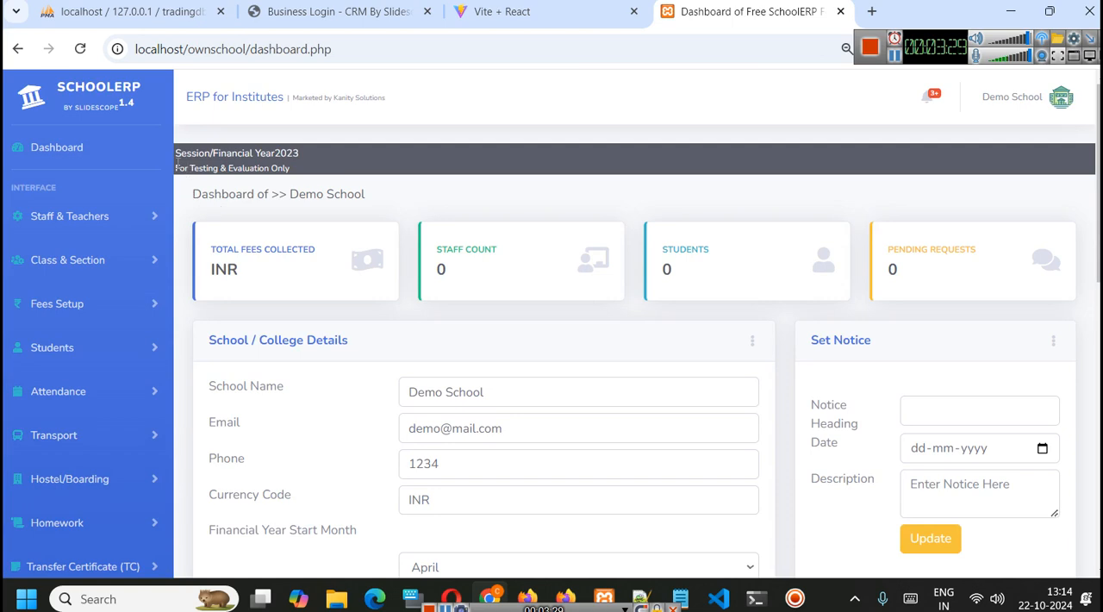
- Examine the dashboard's session year, summary cards, school details and financial year start month setting
{"action": "left_click_drag", "start_coordinate": [177, 155], "coordinate": [311, 152]}
{"action": "left_click", "coordinate": [351, 159]}
{"action": "scroll", "coordinate": [687, 272], "scroll_direction": "down", "scroll_amount": 1}
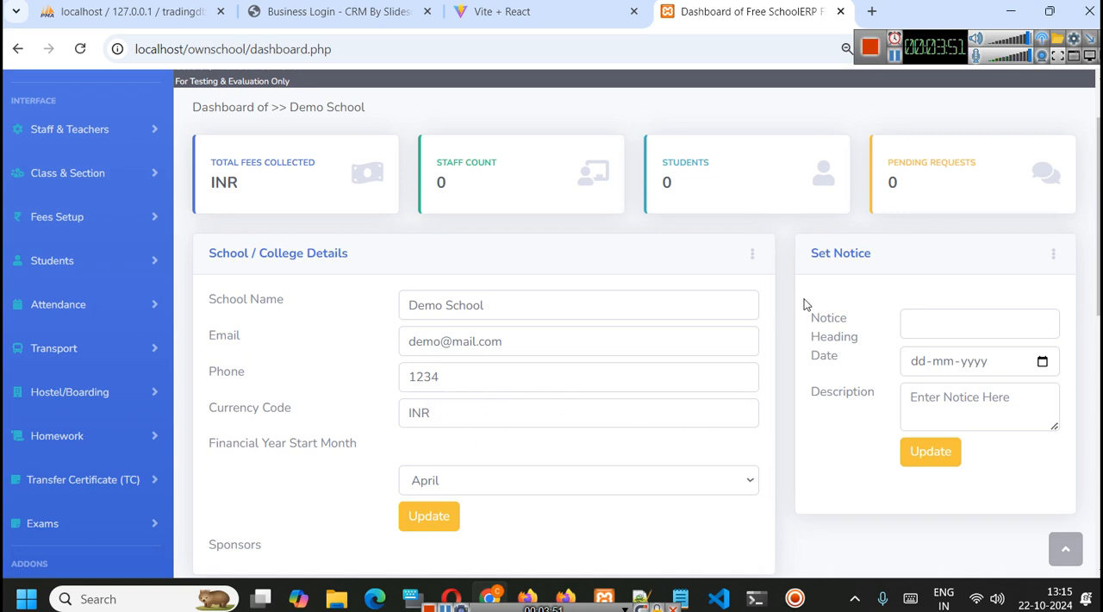
{"action": "scroll", "coordinate": [823, 298], "scroll_direction": "down", "scroll_amount": 1}
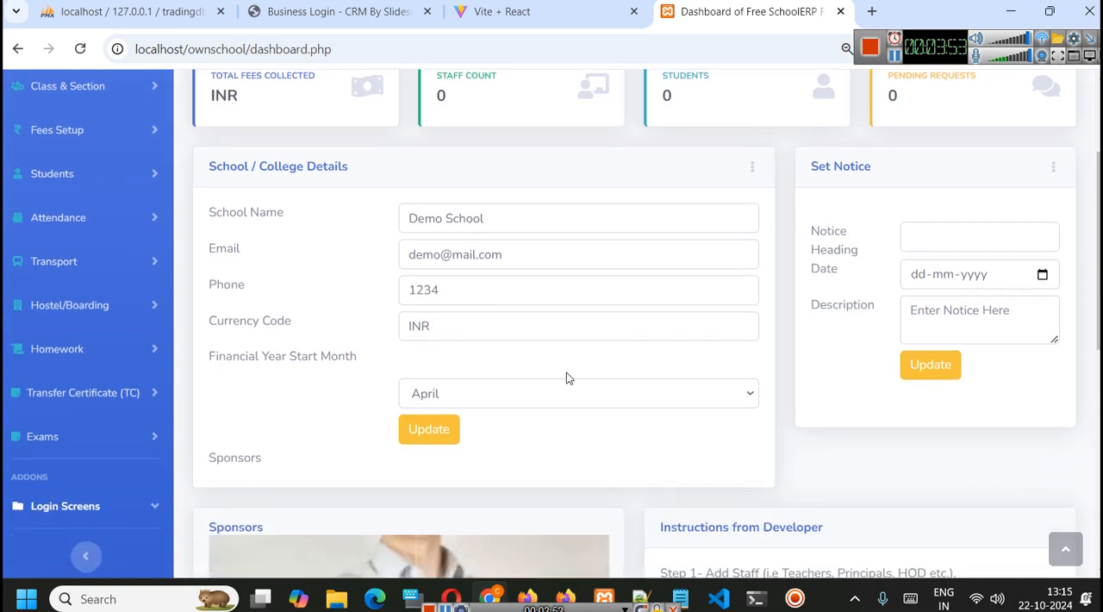
{"action": "left_click", "coordinate": [509, 387]}
{"action": "left_click", "coordinate": [510, 387]}
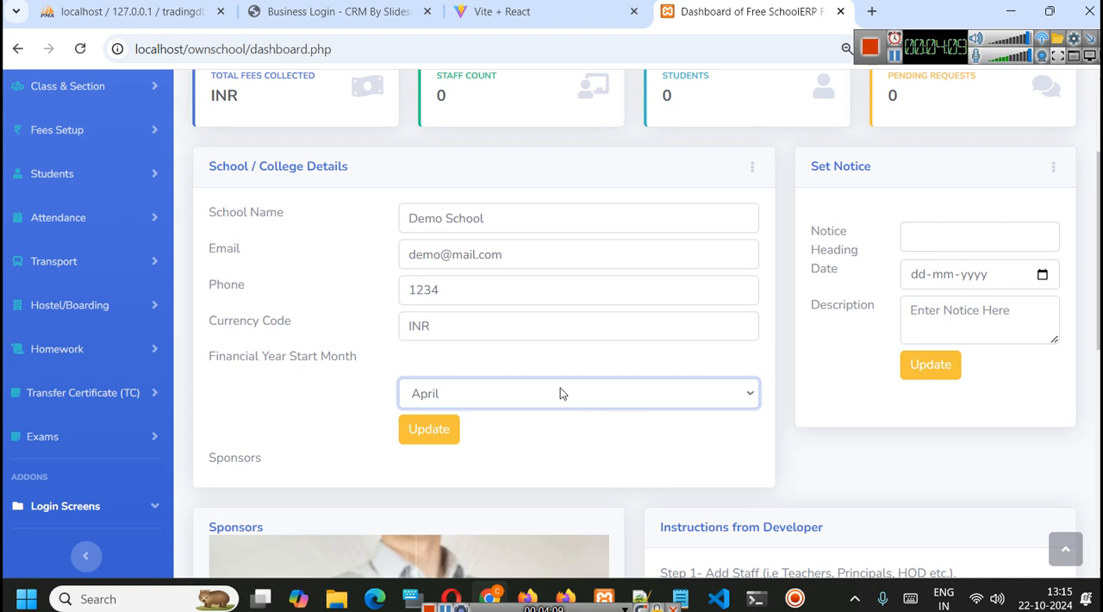
{"action": "scroll", "coordinate": [595, 349], "scroll_direction": "up", "scroll_amount": 2}
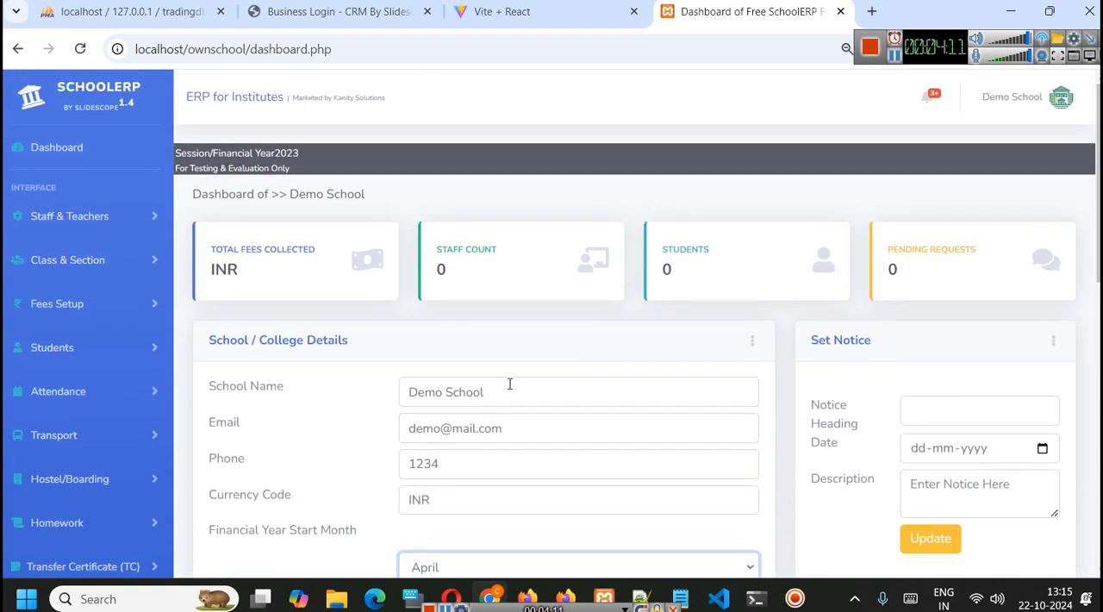
{"action": "scroll", "coordinate": [521, 374], "scroll_direction": "down", "scroll_amount": 1}
{"action": "scroll", "coordinate": [528, 363], "scroll_direction": "down", "scroll_amount": 1}
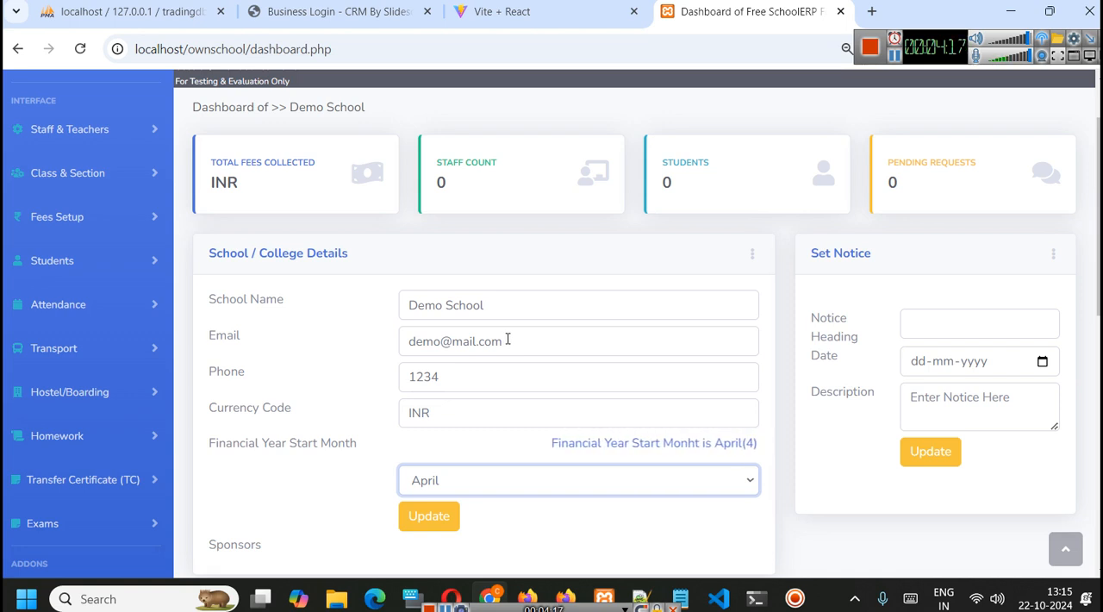
{"action": "scroll", "coordinate": [508, 339], "scroll_direction": "up", "scroll_amount": 1}
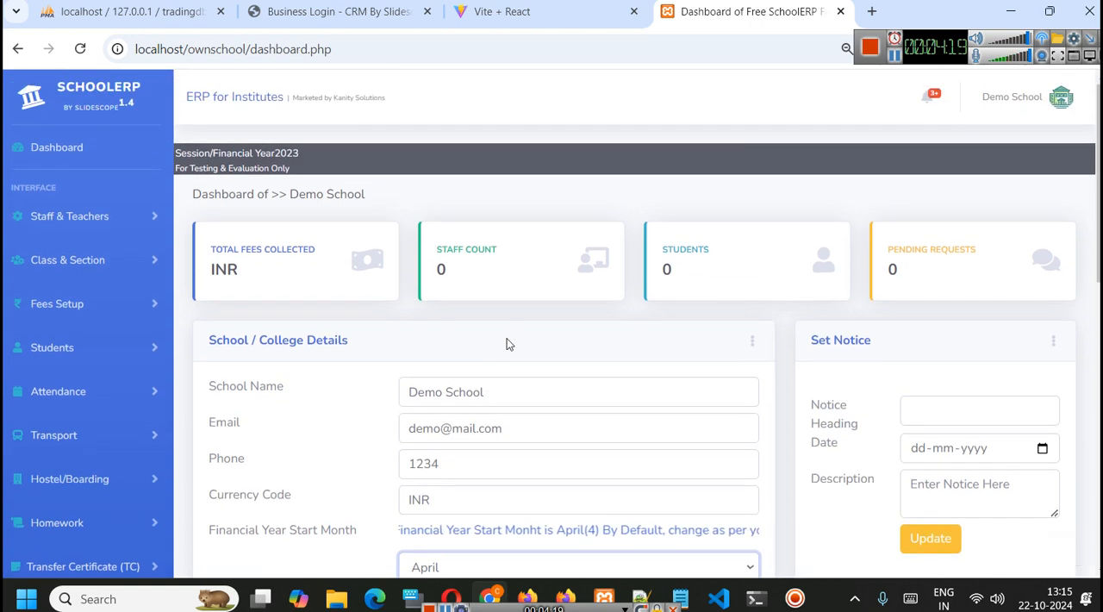
{"action": "left_click", "coordinate": [895, 57]}
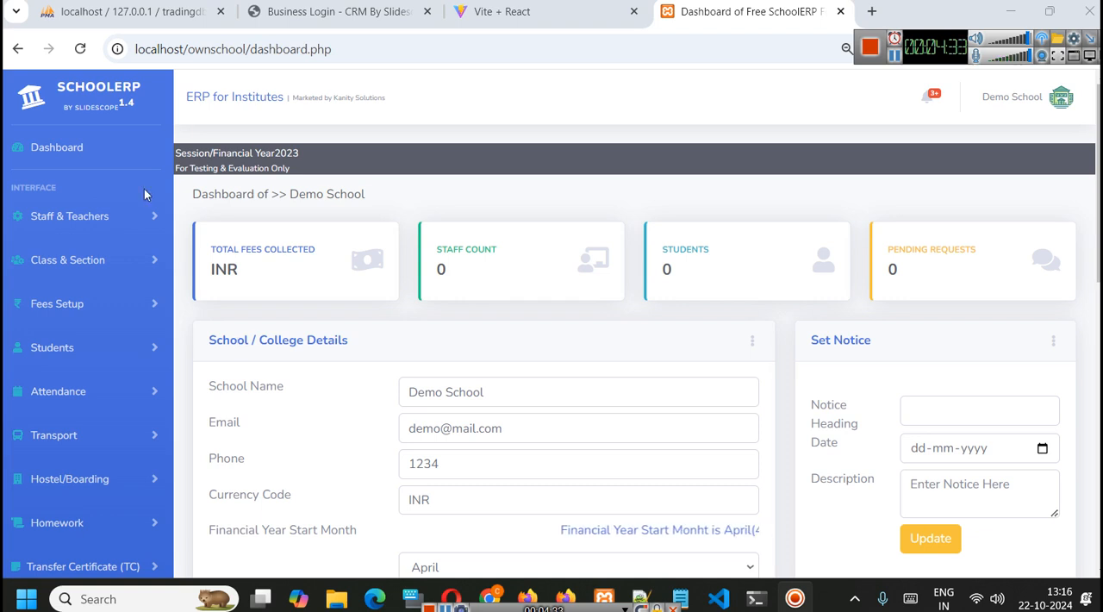
- Open the Add Staff form and fill in the staff member's name from the saved suggestions
{"action": "left_click", "coordinate": [84, 217]}
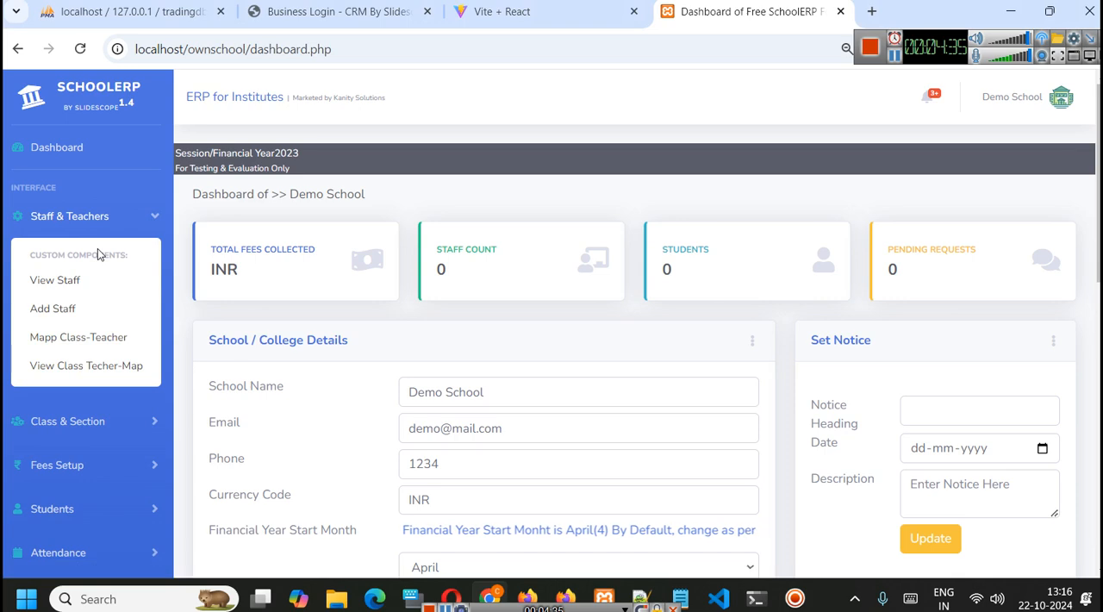
{"action": "left_click", "coordinate": [57, 308]}
{"action": "scroll", "coordinate": [621, 271], "scroll_direction": "down", "scroll_amount": 1}
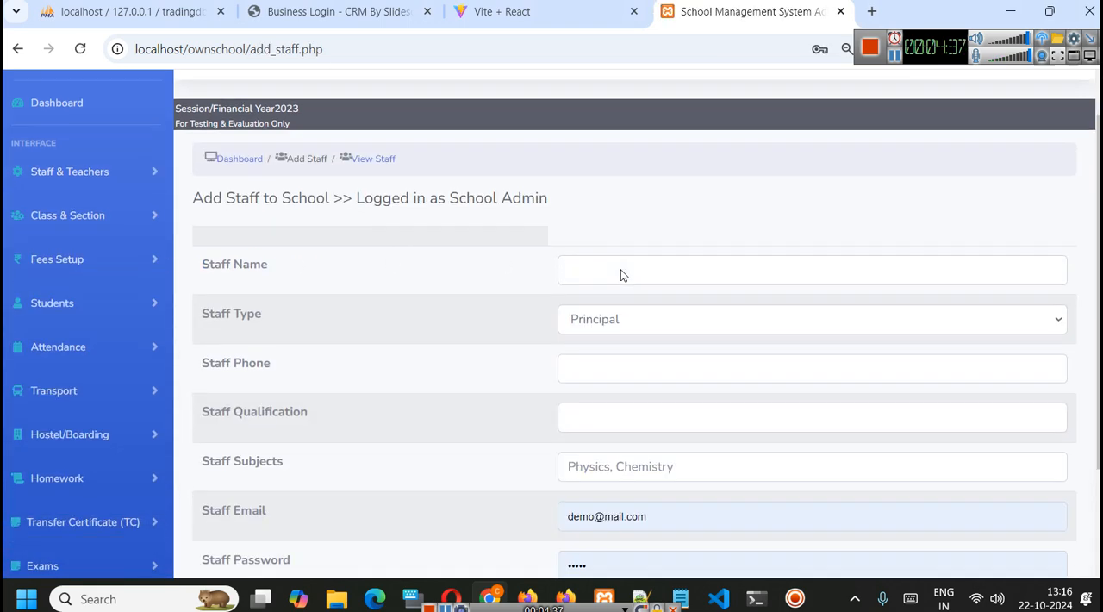
{"action": "left_click", "coordinate": [603, 227]}
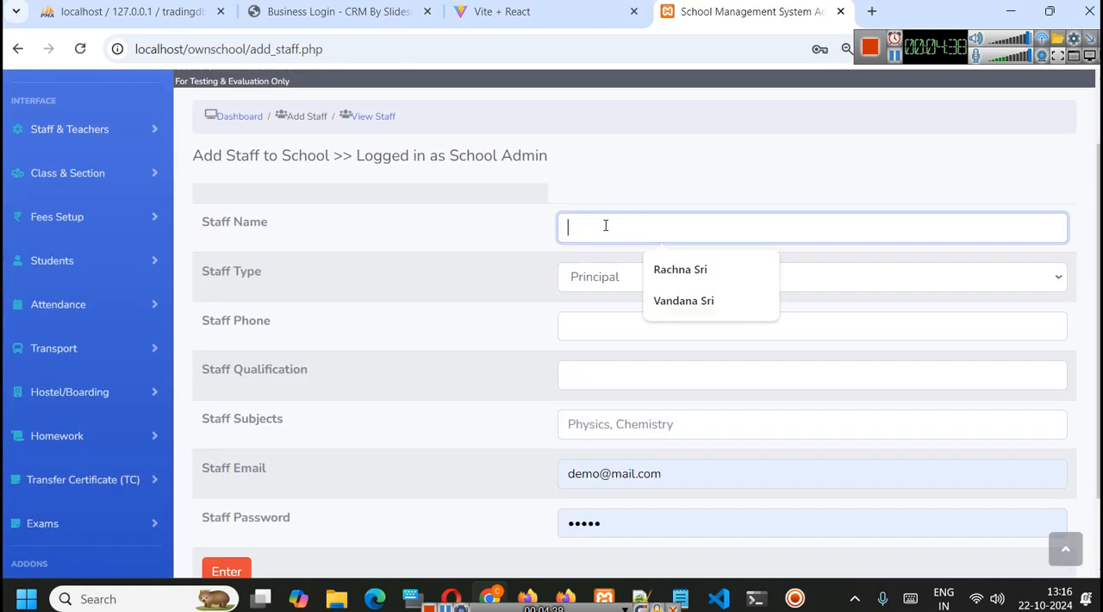
{"action": "left_click", "coordinate": [695, 270]}
- Set the staff type to Teacher for the new staff member
{"action": "left_click", "coordinate": [641, 280]}
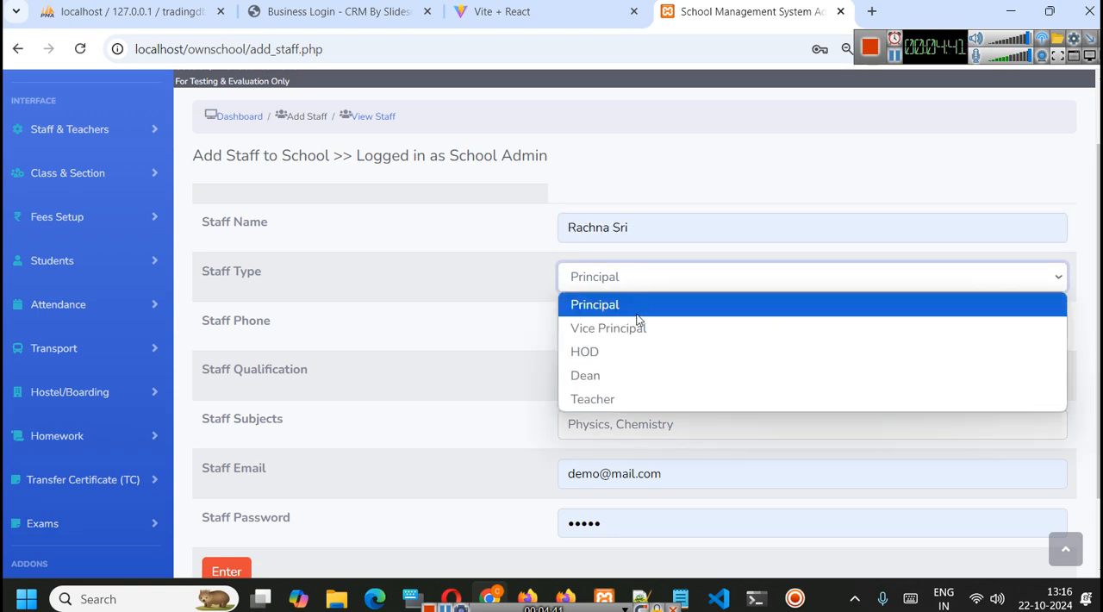
{"action": "left_click", "coordinate": [638, 312]}
{"action": "left_click", "coordinate": [632, 324]}
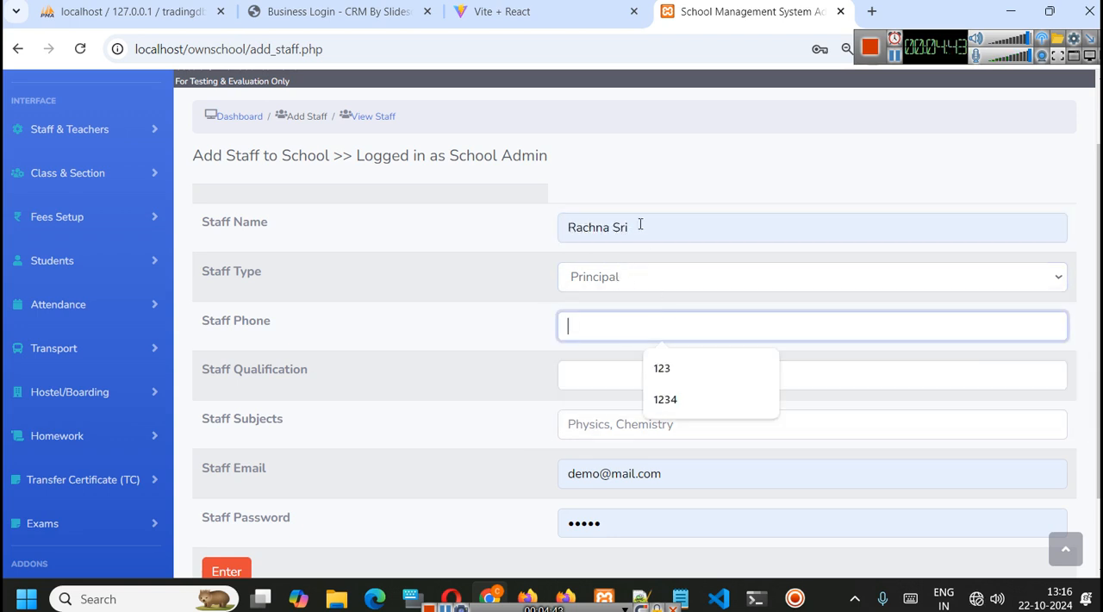
{"action": "left_click", "coordinate": [642, 281]}
{"action": "left_click", "coordinate": [634, 396]}
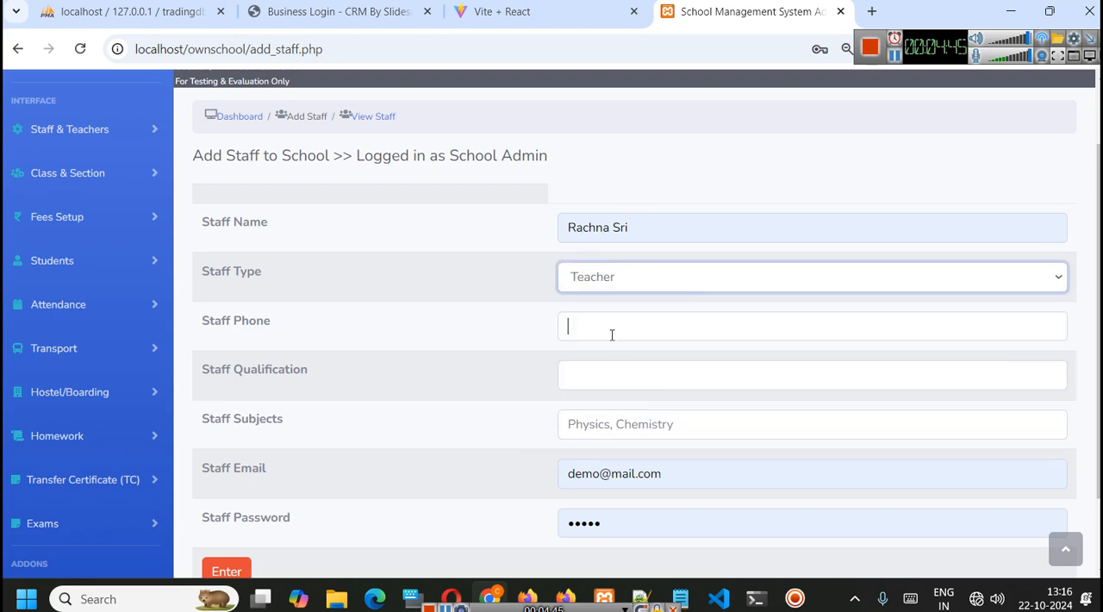
- Fill in the staff phone number, set the qualification to MA and the subjects to Arts
{"action": "left_click", "coordinate": [610, 333]}
{"action": "left_click", "coordinate": [662, 369]}
{"action": "left_click", "coordinate": [597, 379]}
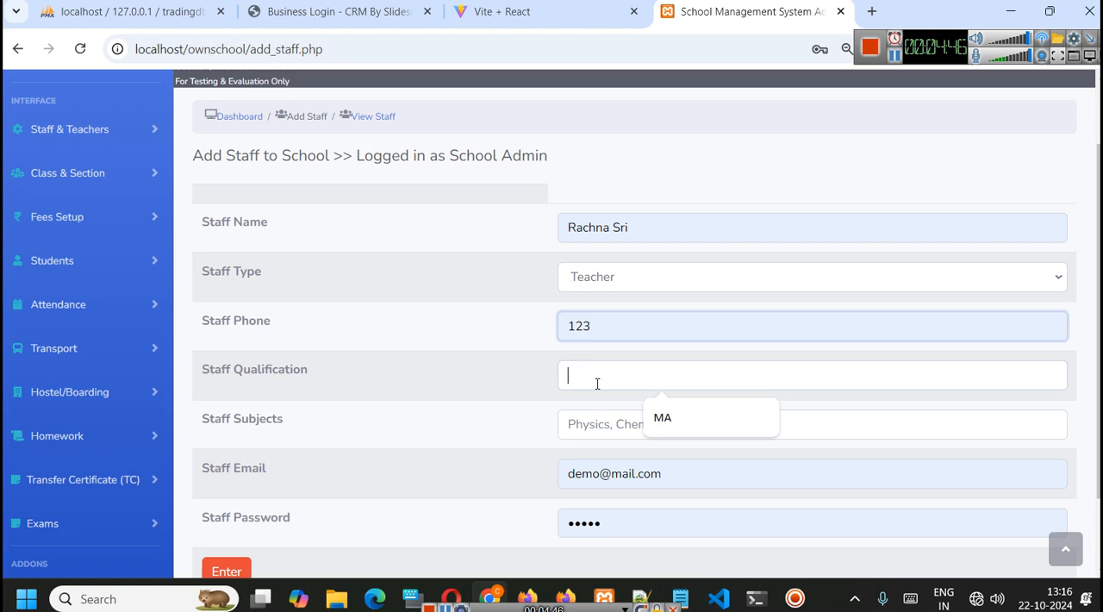
{"action": "left_click", "coordinate": [662, 417]}
{"action": "left_click", "coordinate": [646, 429]}
{"action": "left_click", "coordinate": [672, 467]}
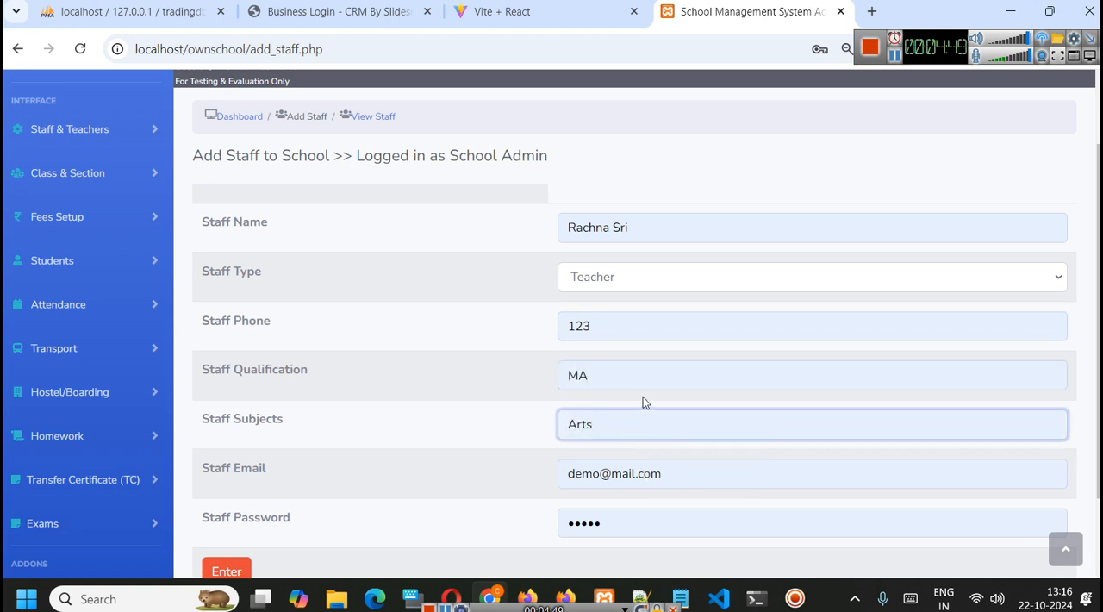
- Replace the prefilled staff email with the new teacher's own email address
{"action": "scroll", "coordinate": [643, 426], "scroll_direction": "down", "scroll_amount": 1}
{"action": "left_click", "coordinate": [611, 387]}
{"action": "key", "text": "ctrl+a"}
{"action": "type", "text": "r"}
{"action": "left_click", "coordinate": [661, 431]}
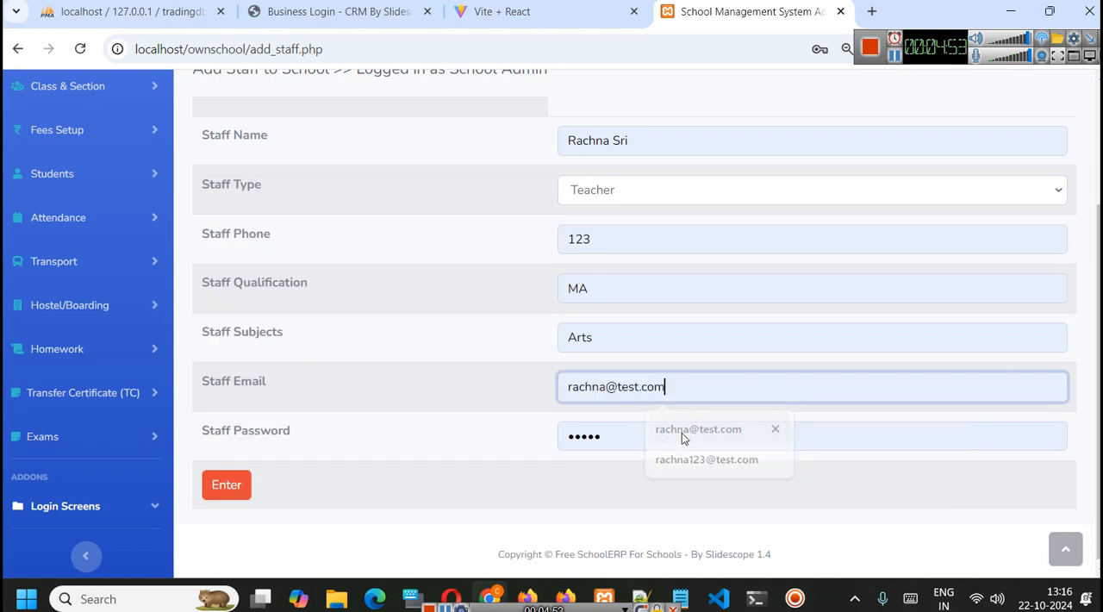
{"action": "left_click", "coordinate": [639, 396]}
{"action": "type", "text": "1"}
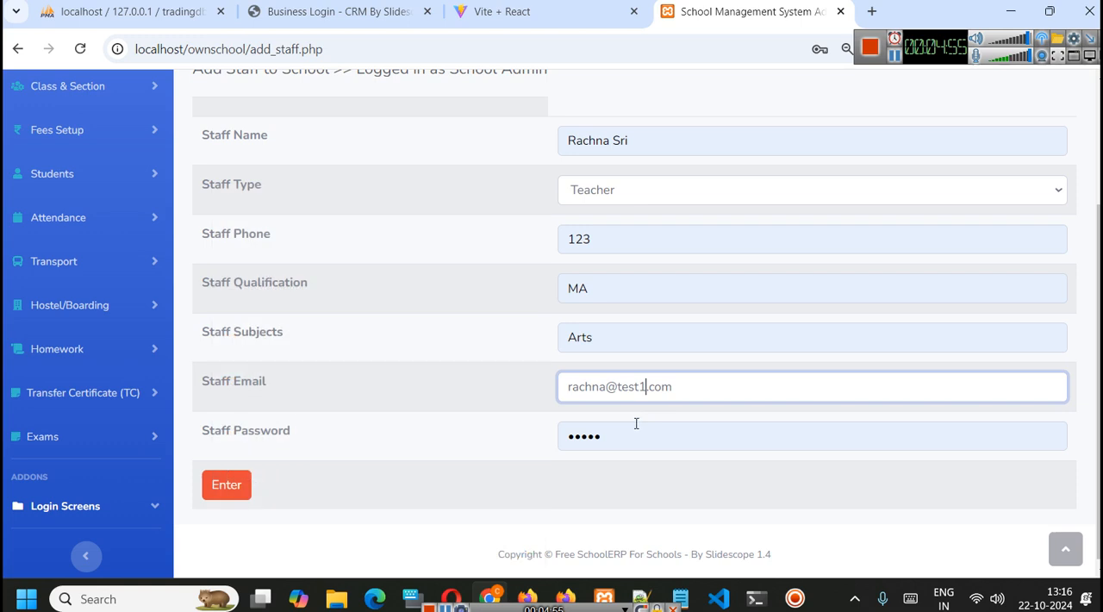
- Replace the prefilled staff password with a new password for the teacher
{"action": "left_click", "coordinate": [617, 434]}
{"action": "key", "text": "ctrl+a"}
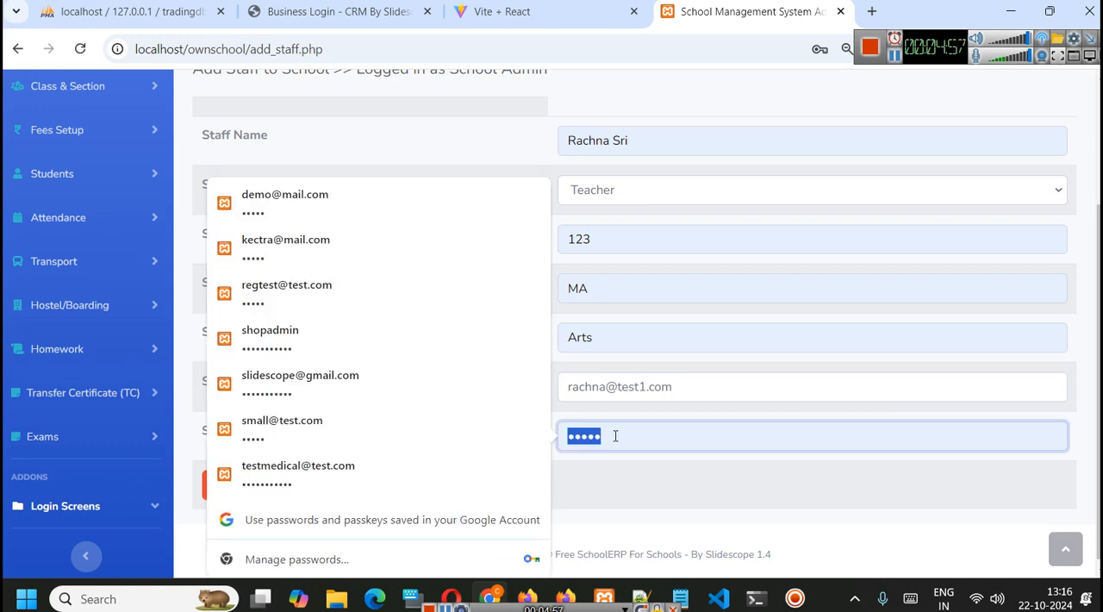
{"action": "type", "text": "•"}
{"action": "key", "text": "BackSpace"}
{"action": "type", "text": "•••••••"}
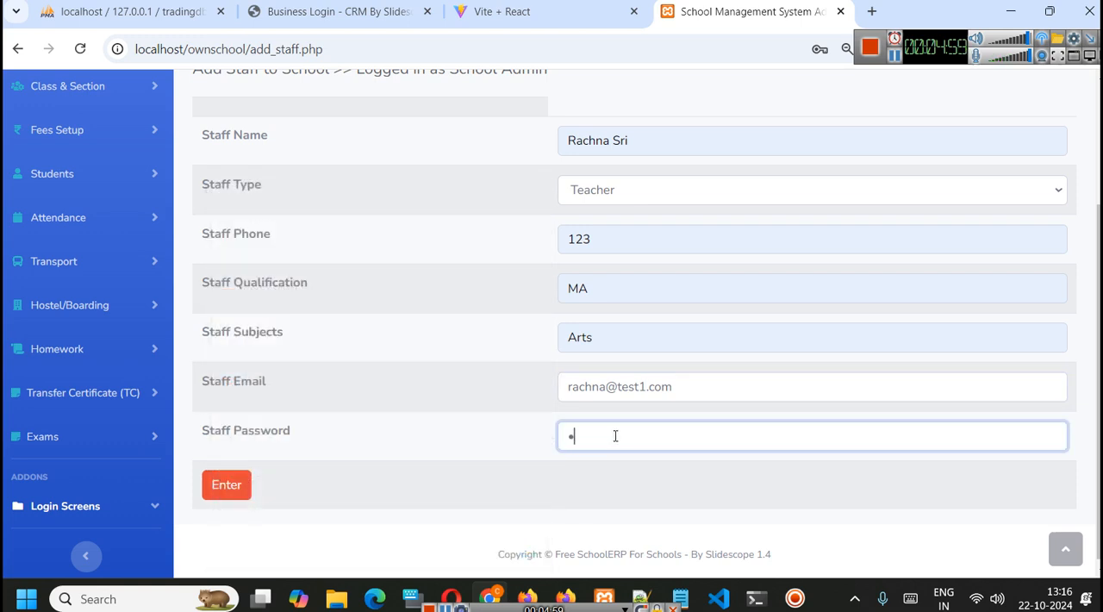
{"action": "left_click", "coordinate": [493, 365]}
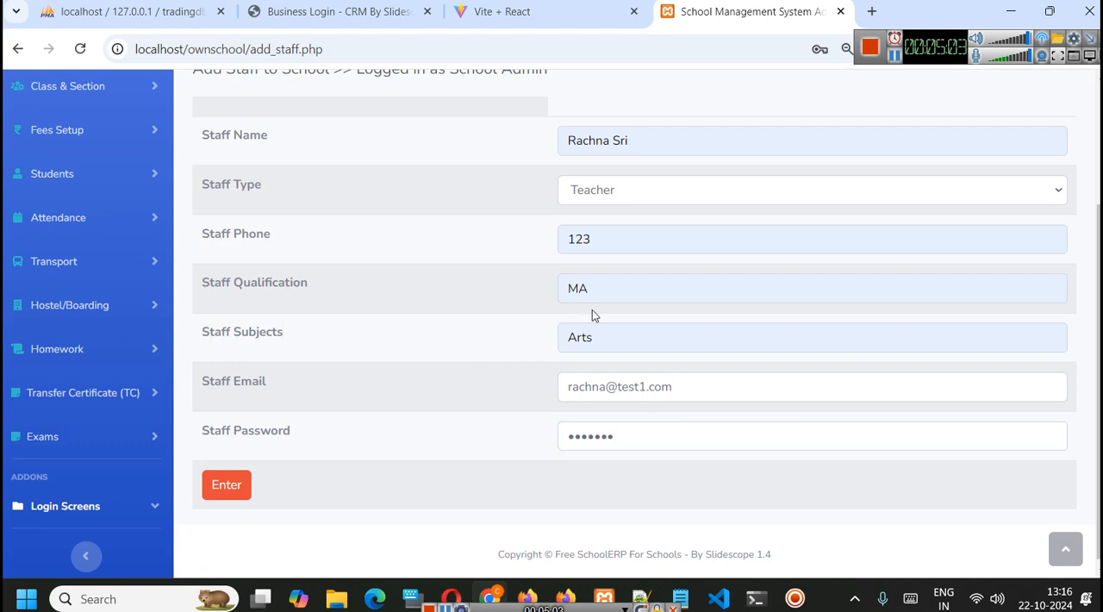
- Review the completed staff form and submit the new teacher's record
{"action": "scroll", "coordinate": [539, 337], "scroll_direction": "up", "scroll_amount": 1}
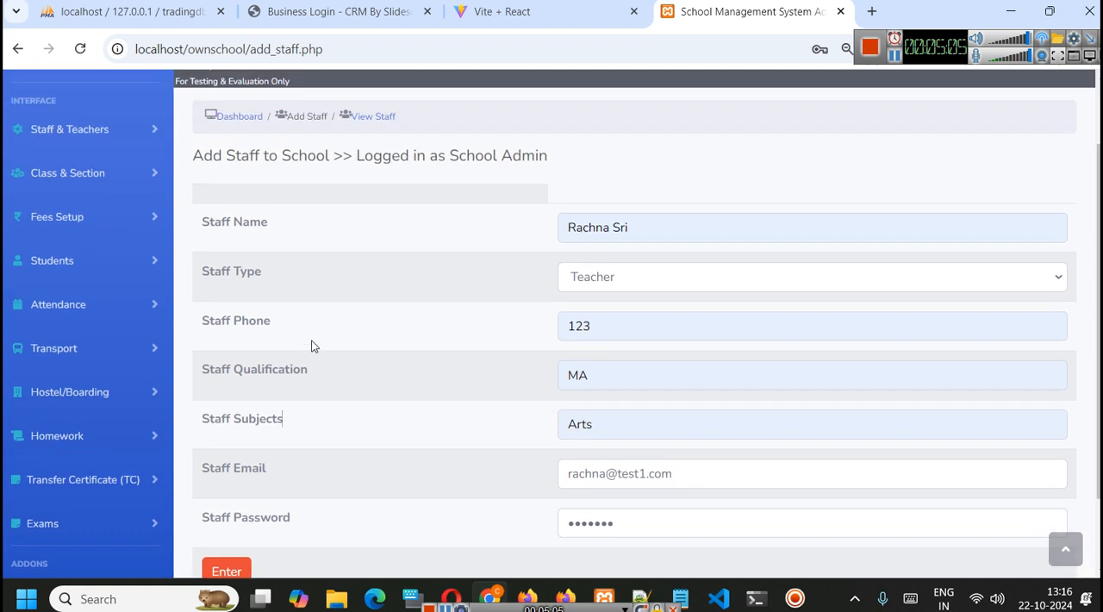
{"action": "scroll", "coordinate": [421, 348], "scroll_direction": "down", "scroll_amount": 1}
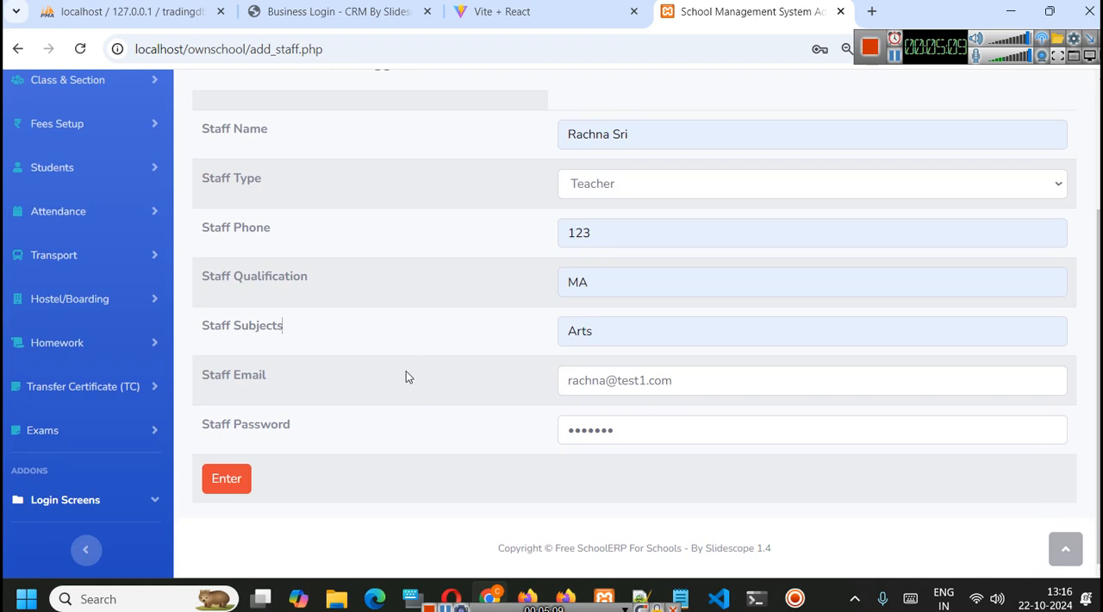
{"action": "left_click", "coordinate": [232, 475]}
{"action": "key", "text": "Return"}
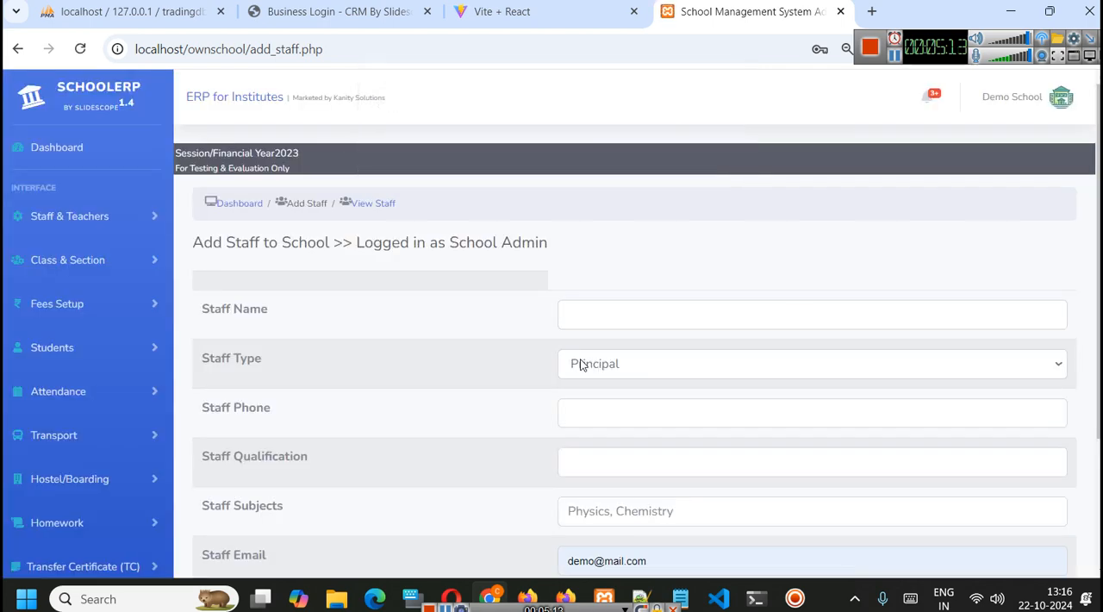
- Open the View Staff list to check the newly added teacher
{"action": "scroll", "coordinate": [844, 369], "scroll_direction": "down", "scroll_amount": 2}
{"action": "scroll", "coordinate": [323, 253], "scroll_direction": "up", "scroll_amount": 2}
{"action": "left_click", "coordinate": [95, 215]}
{"action": "left_click", "coordinate": [76, 280]}
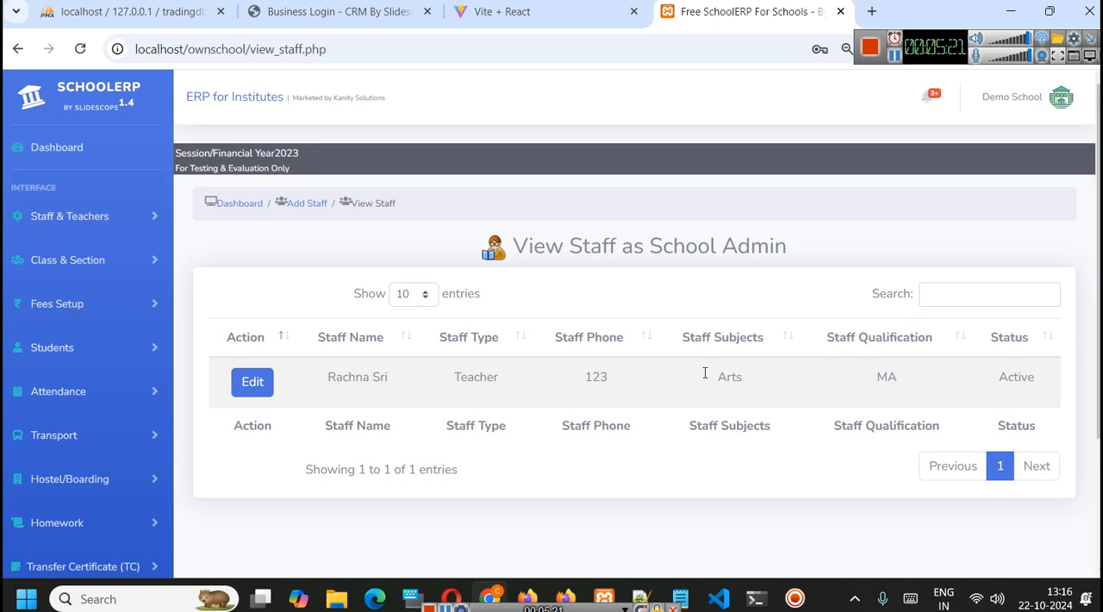
- Reopen the Add Staff form and examine the available staff types without changing the selection
{"action": "left_click", "coordinate": [91, 225]}
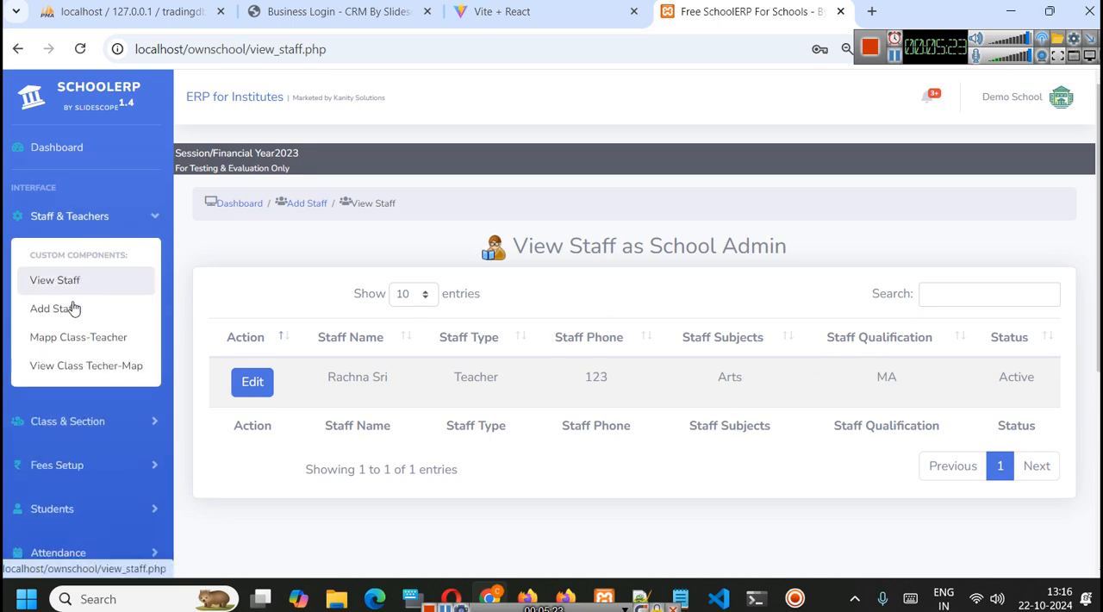
{"action": "left_click", "coordinate": [74, 303]}
{"action": "scroll", "coordinate": [808, 387], "scroll_direction": "down", "scroll_amount": 3}
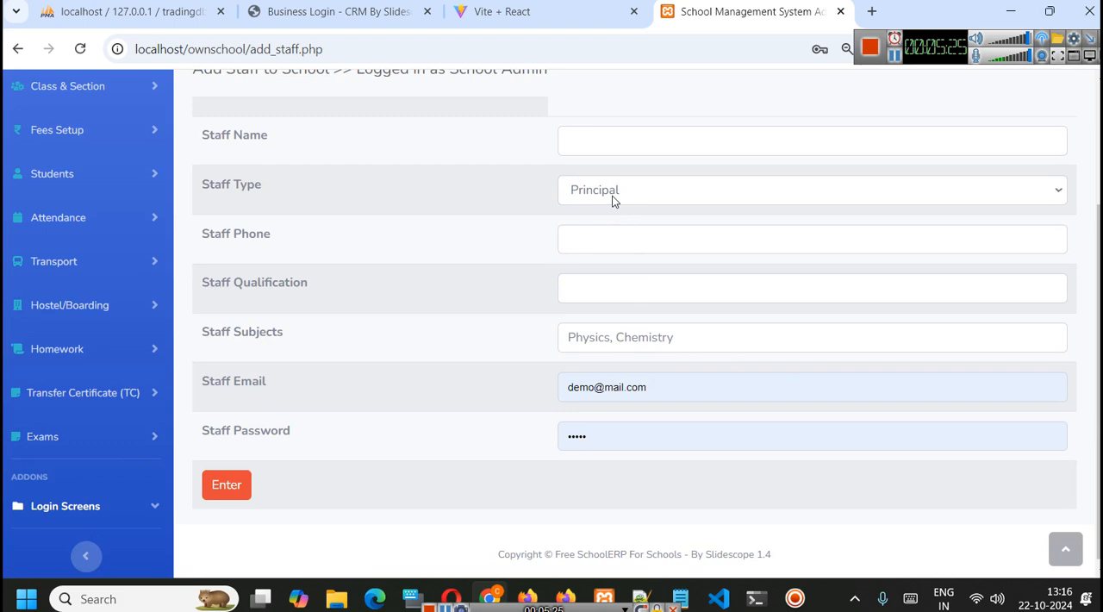
{"action": "left_click", "coordinate": [614, 199]}
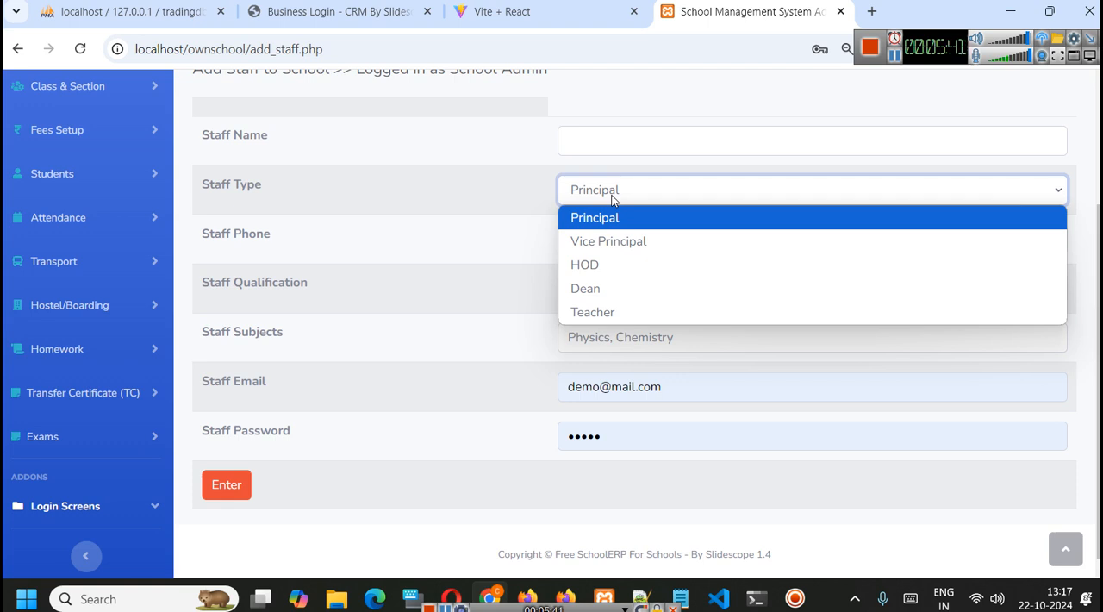
{"action": "left_click", "coordinate": [506, 229]}
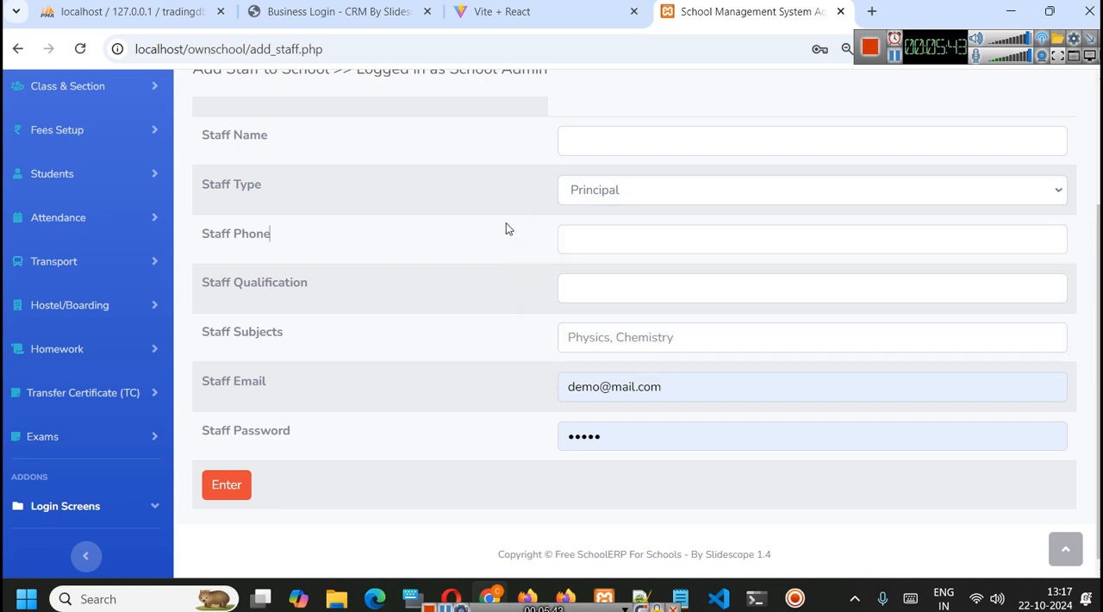
- Open the Manage Class page from the Class & Section area
{"action": "scroll", "coordinate": [509, 233], "scroll_direction": "up", "scroll_amount": 2}
{"action": "left_click", "coordinate": [88, 231]}
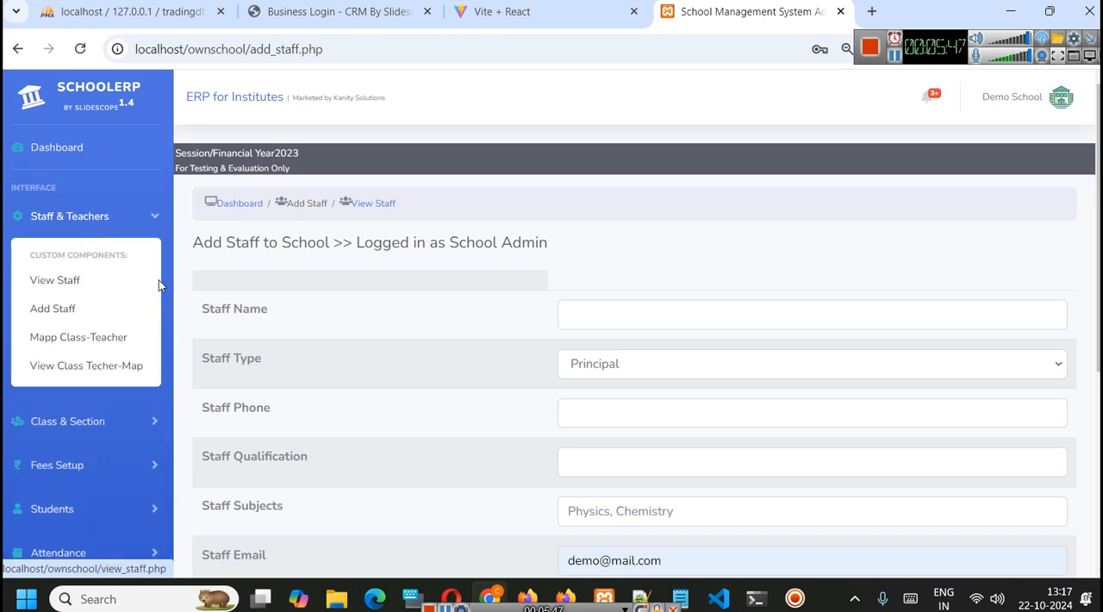
{"action": "left_click", "coordinate": [121, 235]}
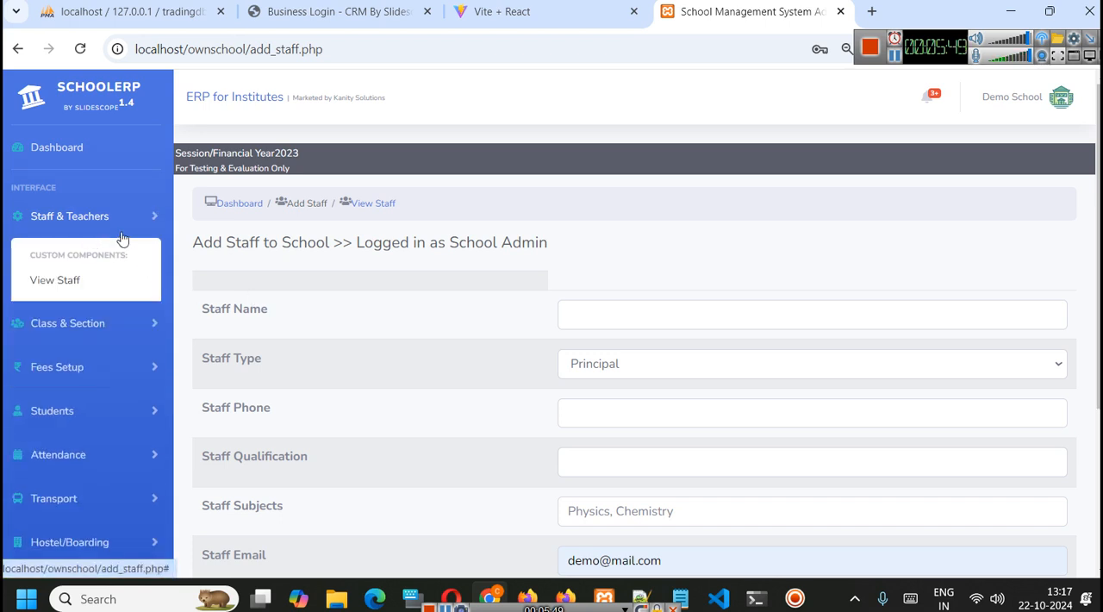
{"action": "left_click", "coordinate": [123, 263]}
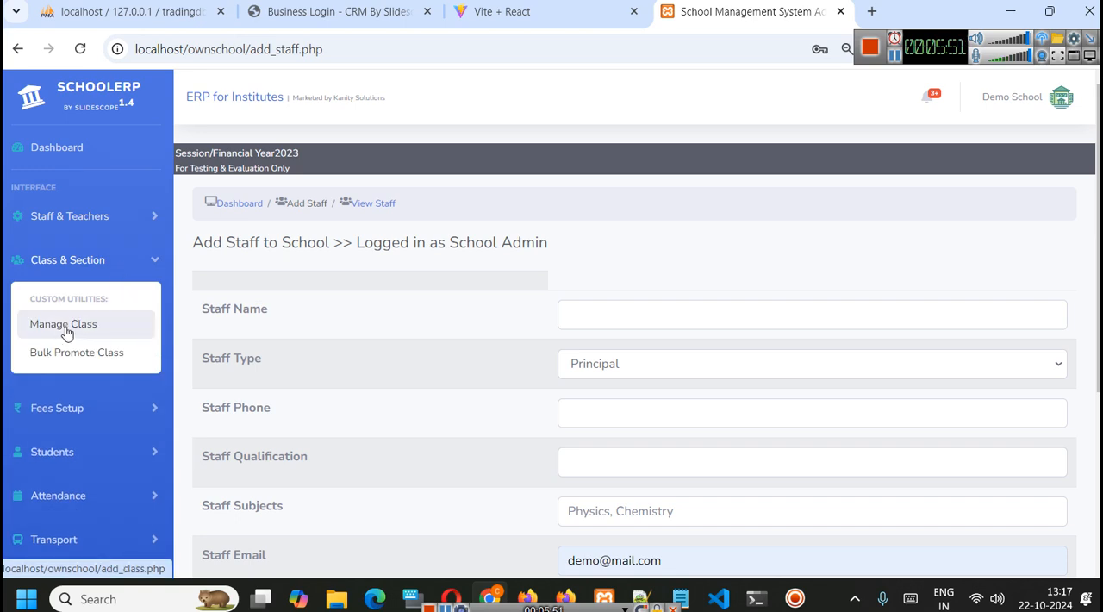
{"action": "left_click", "coordinate": [64, 325]}
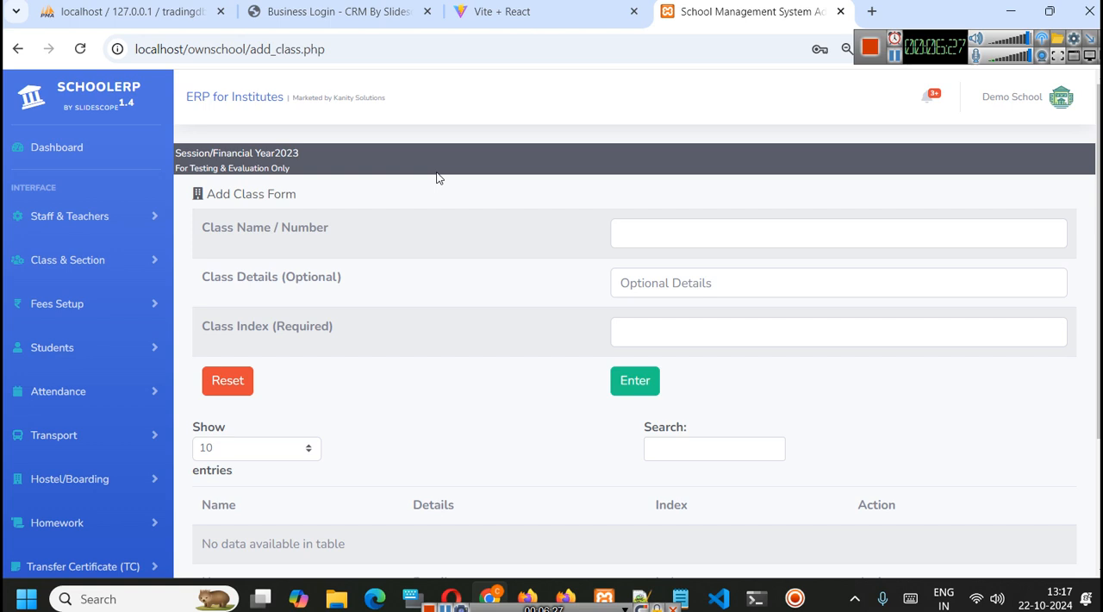
- Enter Nursery as the class name and Pehli Class as its details
{"action": "left_click", "coordinate": [637, 238]}
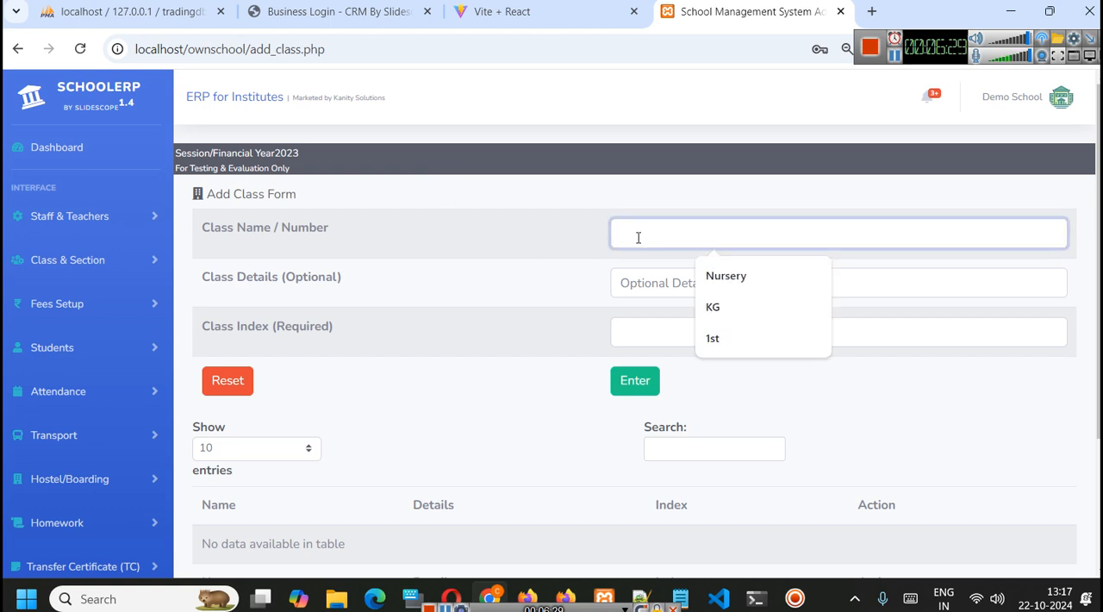
{"action": "left_click", "coordinate": [759, 283]}
{"action": "left_click", "coordinate": [724, 285]}
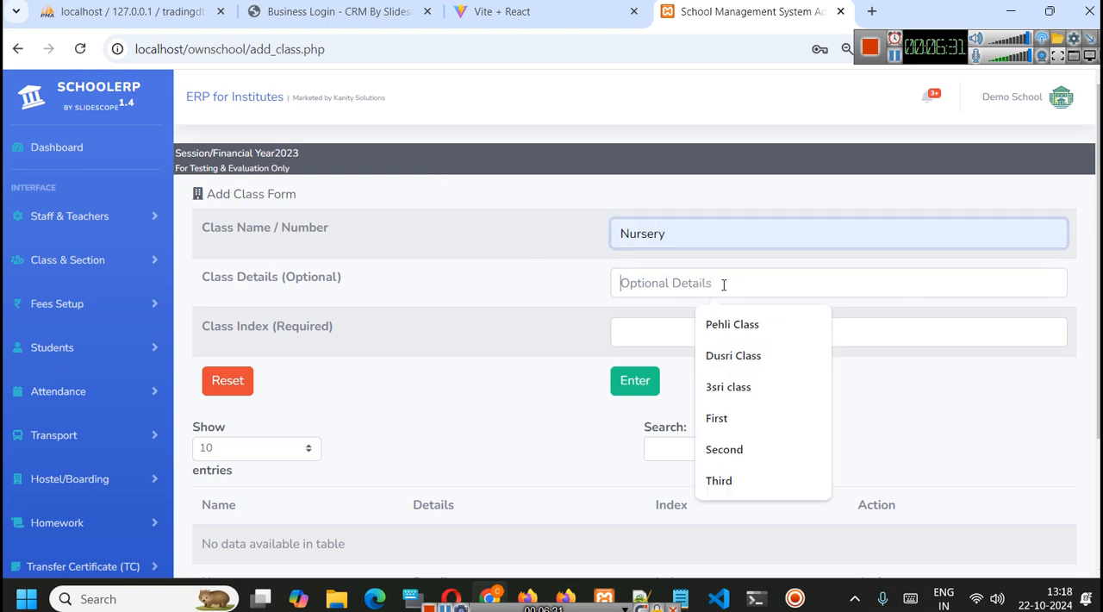
{"action": "left_click", "coordinate": [751, 329]}
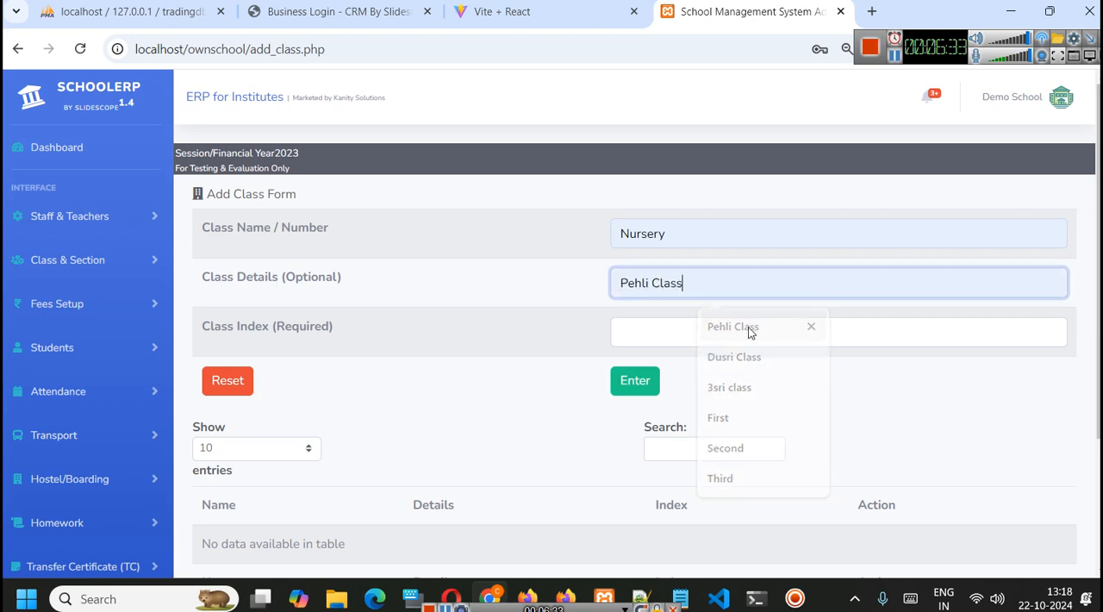
- Set the class index for Nursery to 1
{"action": "left_click", "coordinate": [691, 338]}
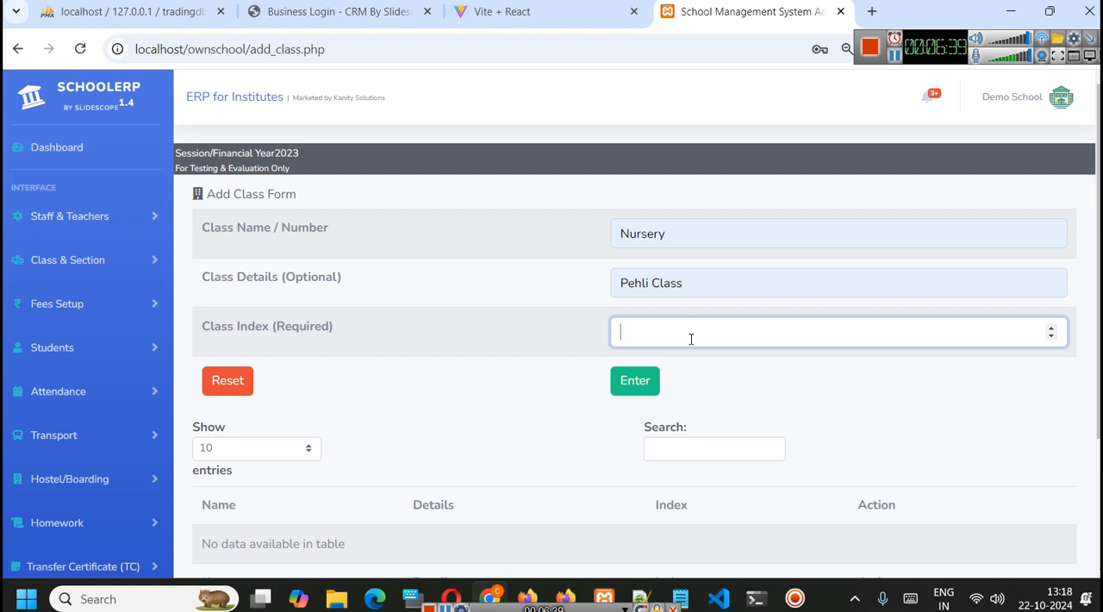
{"action": "left_click", "coordinate": [895, 57]}
{"action": "left_click", "coordinate": [670, 345]}
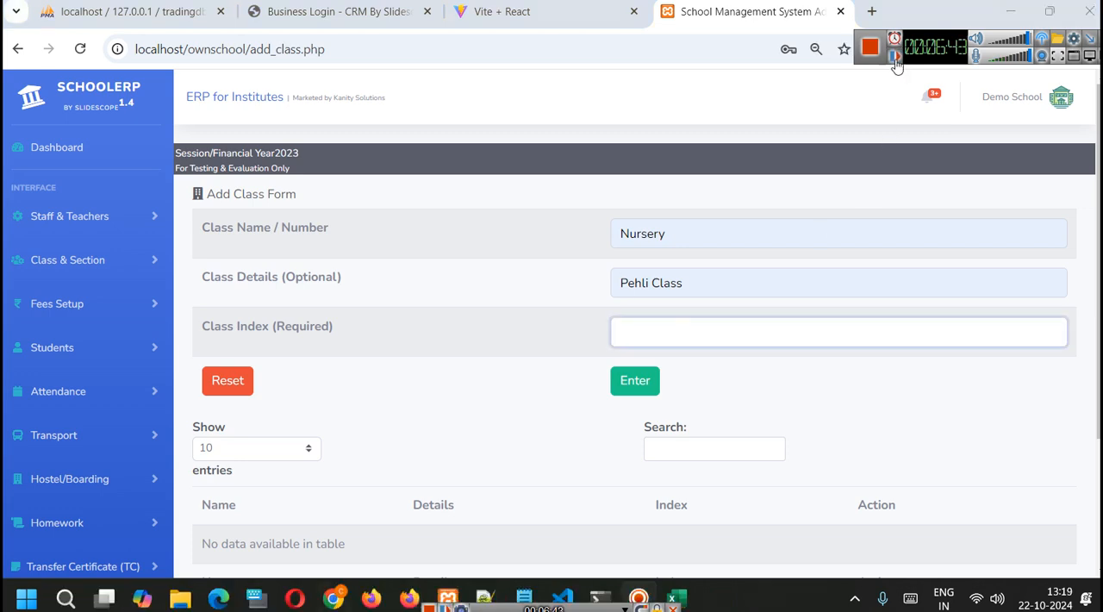
{"action": "left_click", "coordinate": [671, 345]}
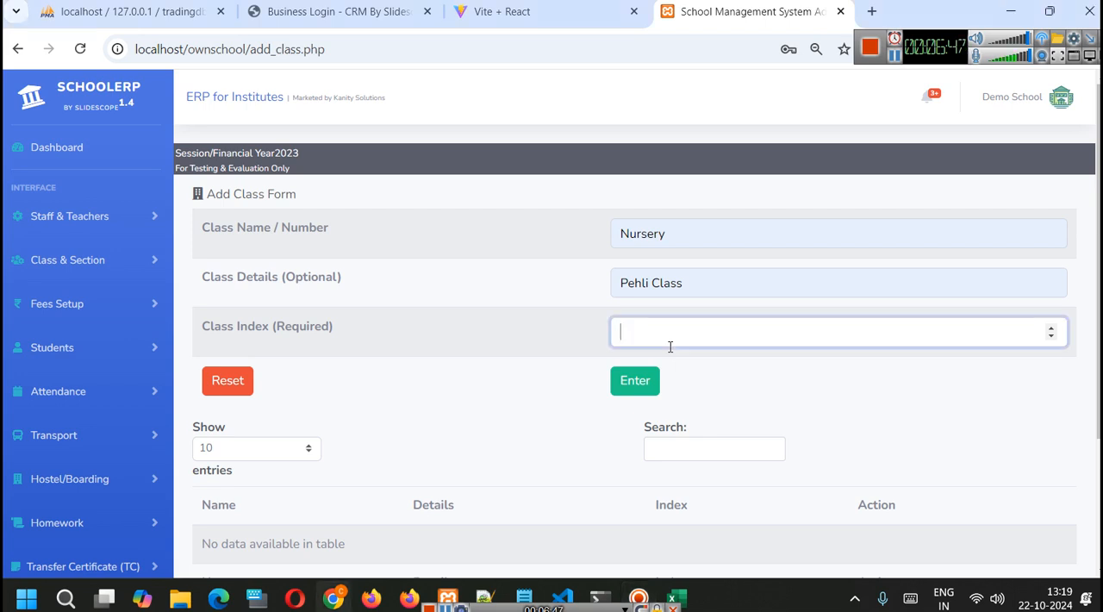
{"action": "type", "text": "1"}
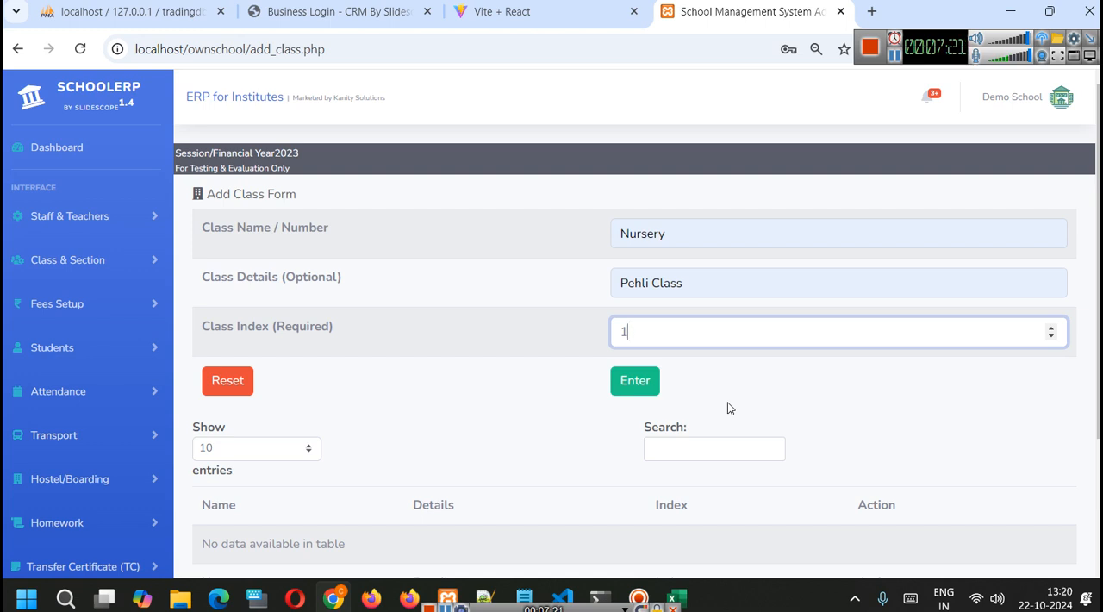
- Switch to the Excel workbook and examine the list of classes and their indexes
{"action": "left_click", "coordinate": [677, 597]}
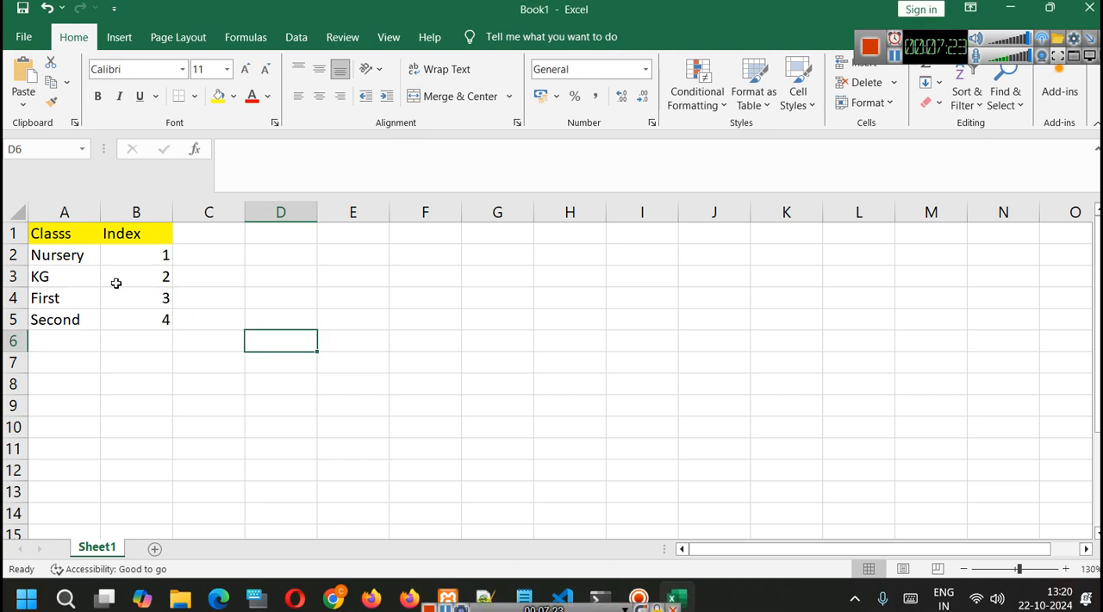
{"action": "left_click", "coordinate": [62, 260]}
{"action": "left_click", "coordinate": [64, 280]}
{"action": "left_click", "coordinate": [74, 297]}
{"action": "left_click", "coordinate": [76, 319]}
{"action": "left_click", "coordinate": [77, 337]}
{"action": "left_click", "coordinate": [74, 320]}
- Change the class names in cells A4 and A5 to 1st and 2nd
{"action": "left_click", "coordinate": [74, 298]}
{"action": "double_click", "coordinate": [74, 300]}
{"action": "double_click", "coordinate": [74, 300]}
{"action": "type", "text": "1st"}
{"action": "left_click", "coordinate": [57, 321]}
{"action": "double_click", "coordinate": [57, 322]}
{"action": "type", "text": "2nd"}
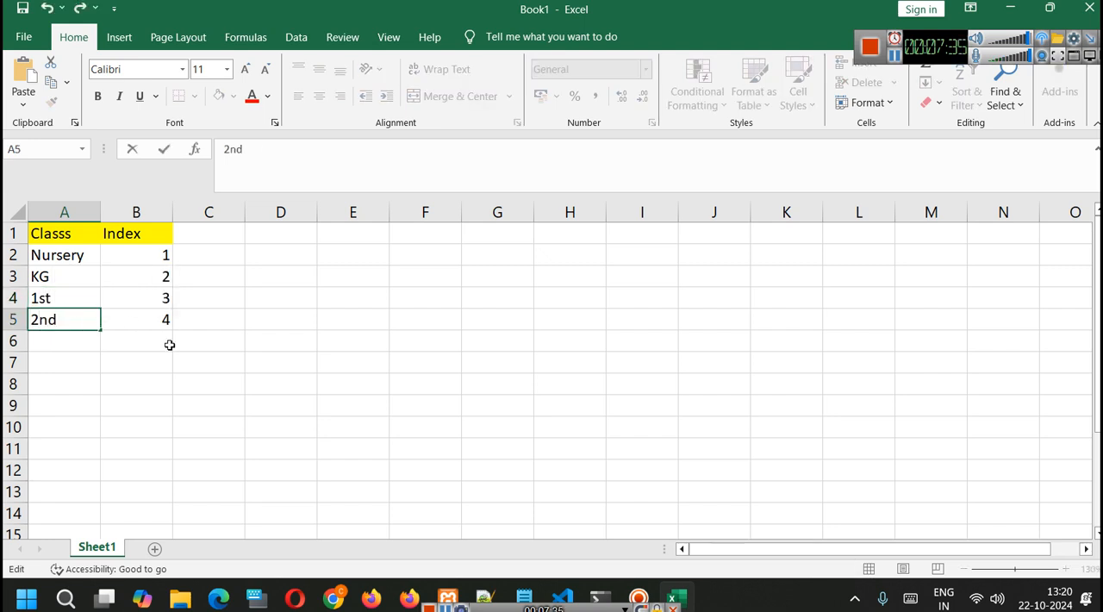
{"action": "left_click", "coordinate": [171, 344]}
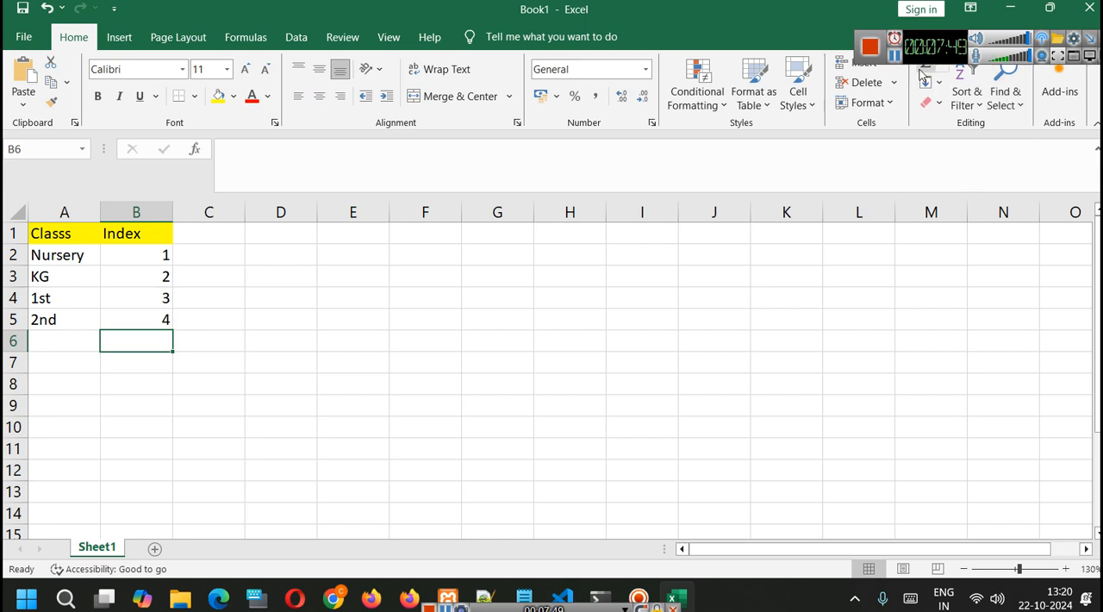
- Return to the School ERP, submit the Nursery class and check the class table
{"action": "left_click", "coordinate": [894, 58]}
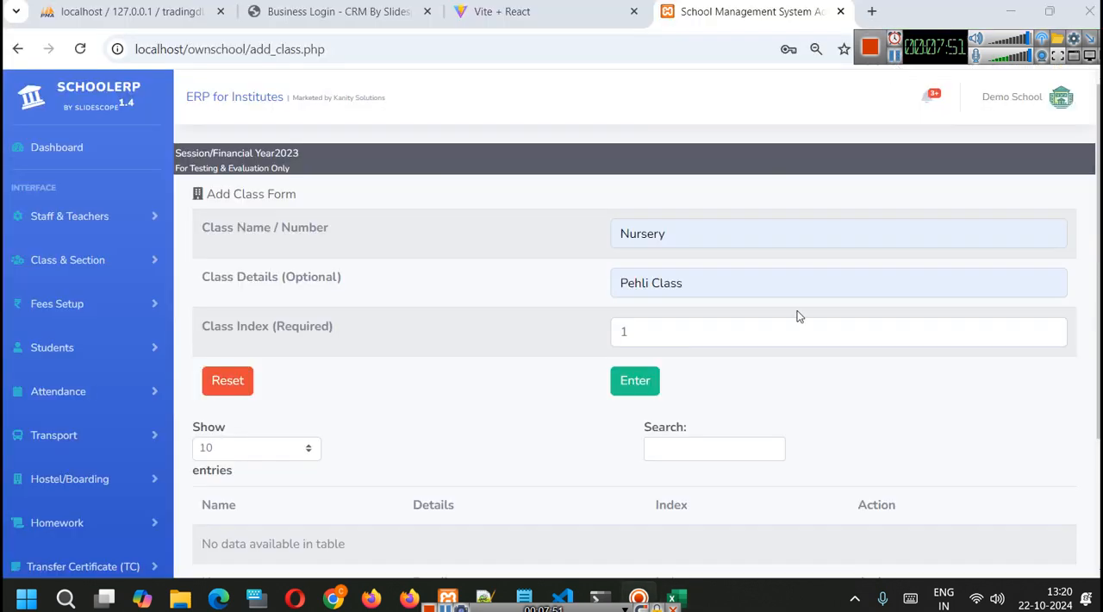
{"action": "left_click", "coordinate": [645, 385]}
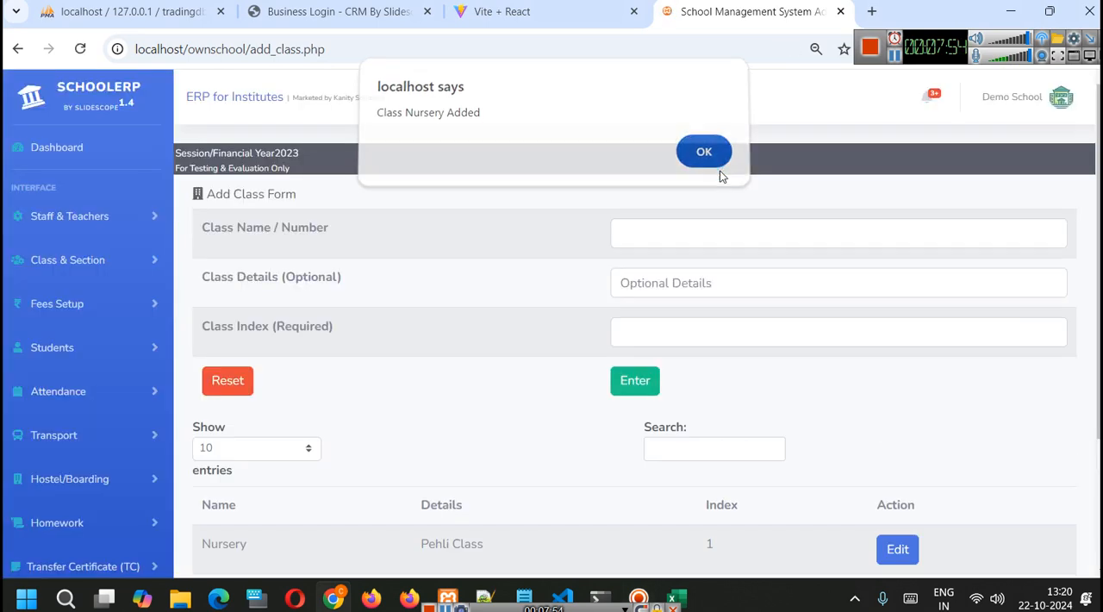
{"action": "left_click", "coordinate": [712, 159]}
{"action": "scroll", "coordinate": [743, 291], "scroll_direction": "down", "scroll_amount": 1}
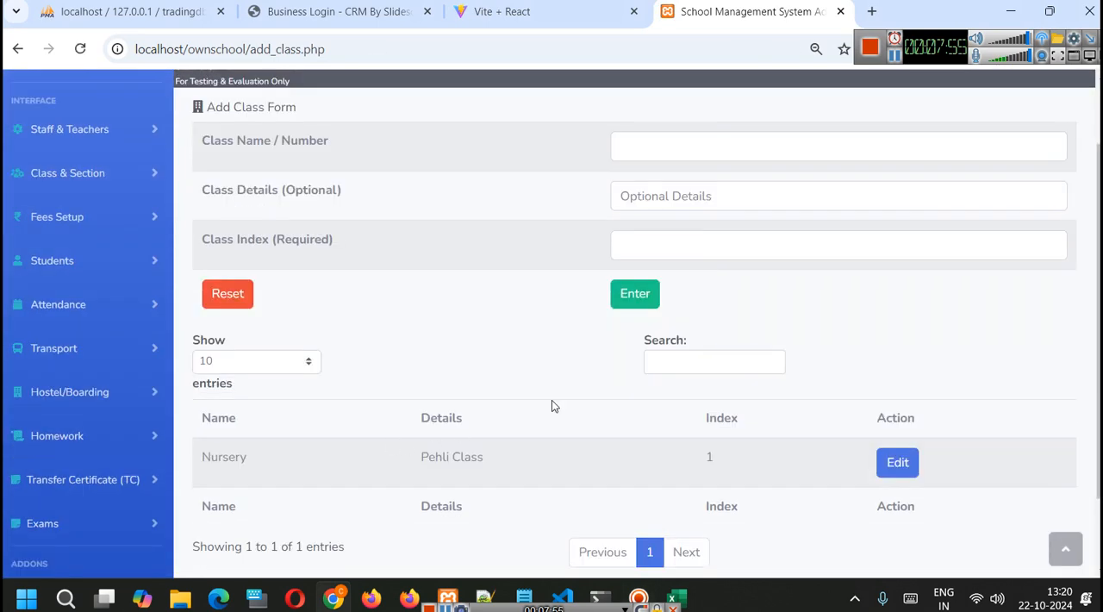
- Add a class named KG with the details Dusri Class and index 2
{"action": "left_click", "coordinate": [677, 136]}
{"action": "left_click", "coordinate": [734, 221]}
{"action": "left_click", "coordinate": [677, 198]}
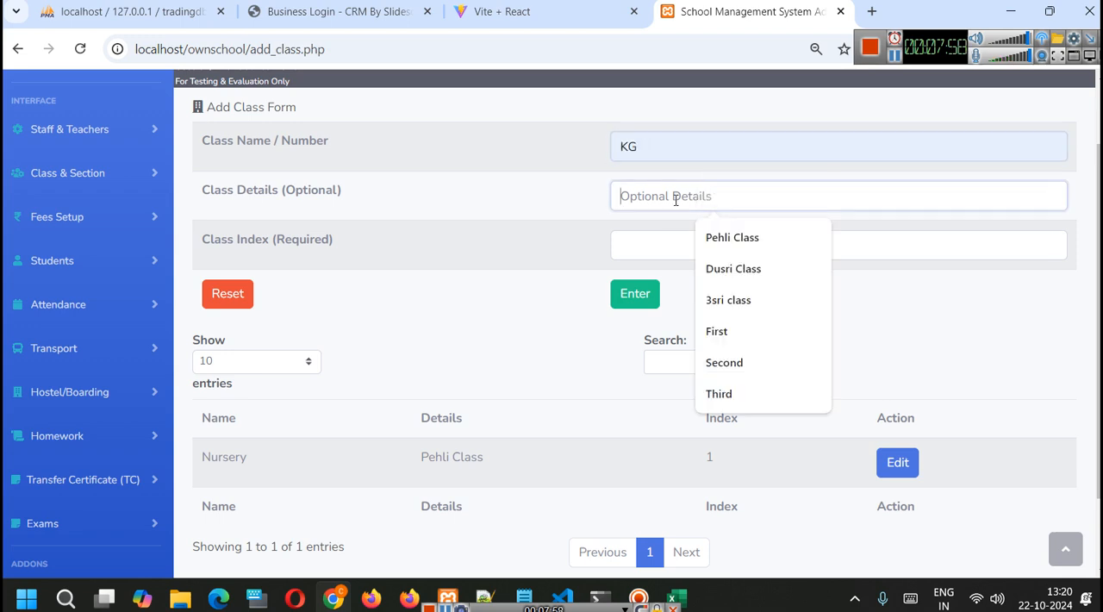
{"action": "left_click", "coordinate": [727, 274]}
{"action": "left_click", "coordinate": [652, 249]}
{"action": "type", "text": "2"}
{"action": "left_click", "coordinate": [642, 293]}
{"action": "left_click", "coordinate": [697, 164]}
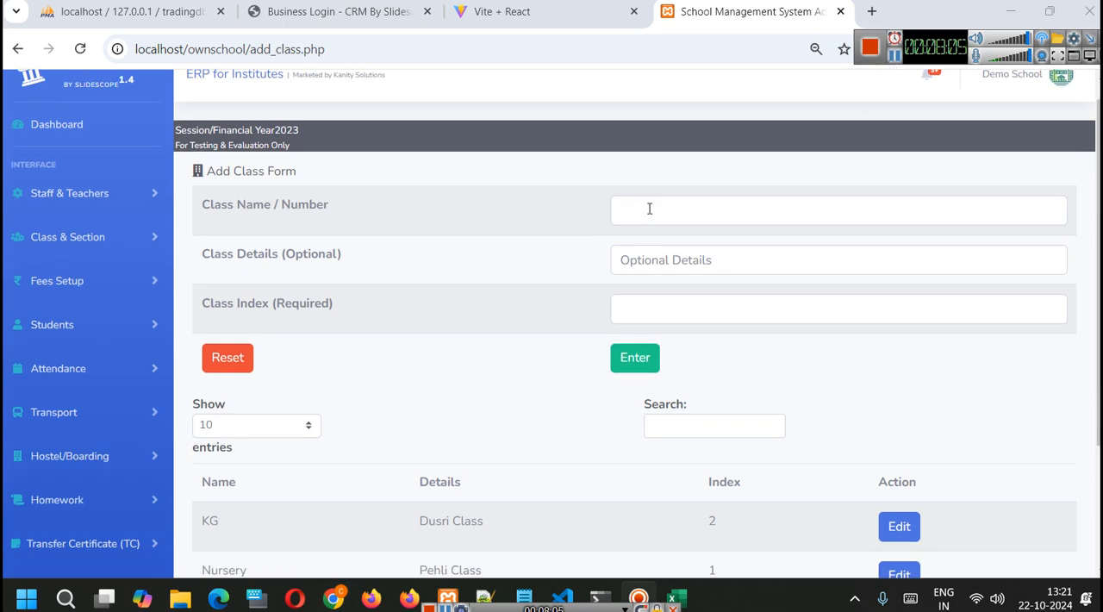
- Add a class named 1st with the details 3sri class and index 3
{"action": "left_click", "coordinate": [650, 209]}
{"action": "left_click", "coordinate": [722, 315]}
{"action": "left_click", "coordinate": [659, 255]}
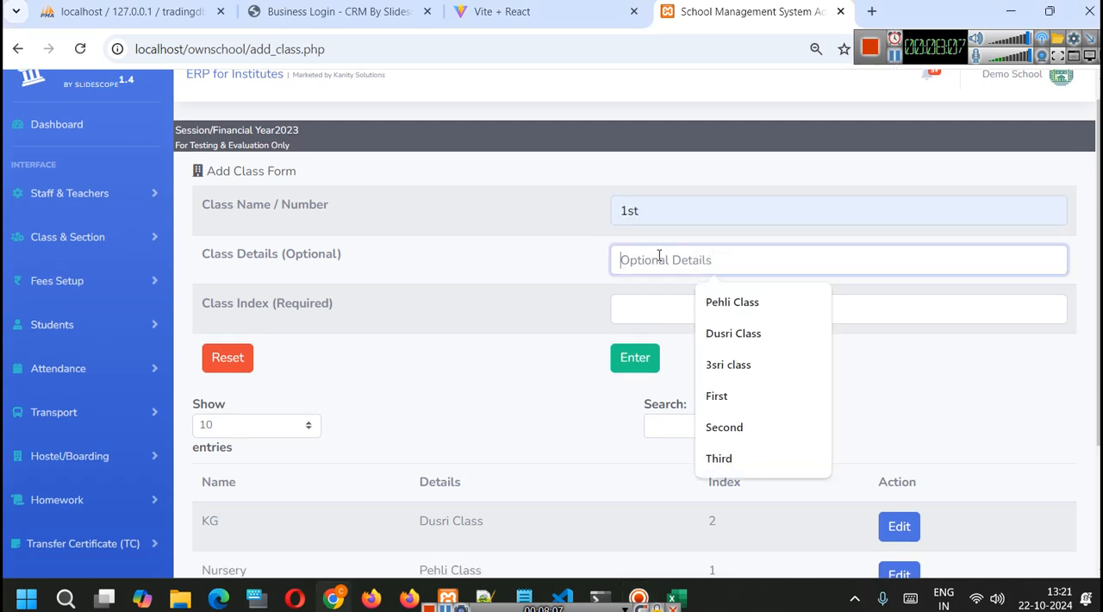
{"action": "left_click", "coordinate": [756, 362]}
{"action": "left_click", "coordinate": [671, 298]}
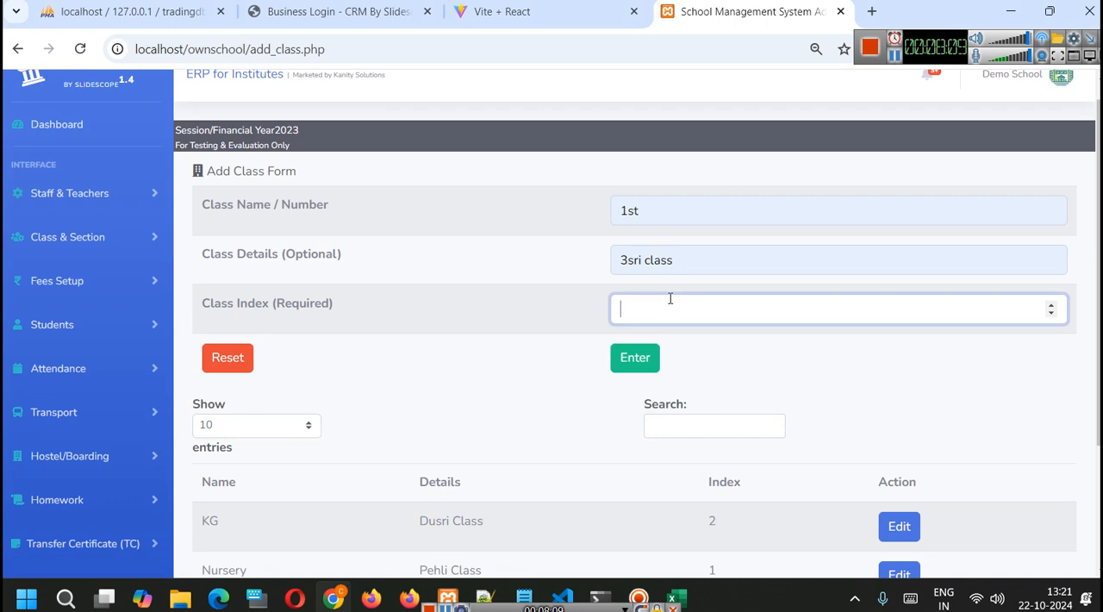
{"action": "type", "text": "3"}
{"action": "left_click", "coordinate": [635, 358]}
{"action": "left_click", "coordinate": [705, 173]}
- Add a class named 2nd with the details chauthi class and index 4
{"action": "left_click", "coordinate": [675, 228]}
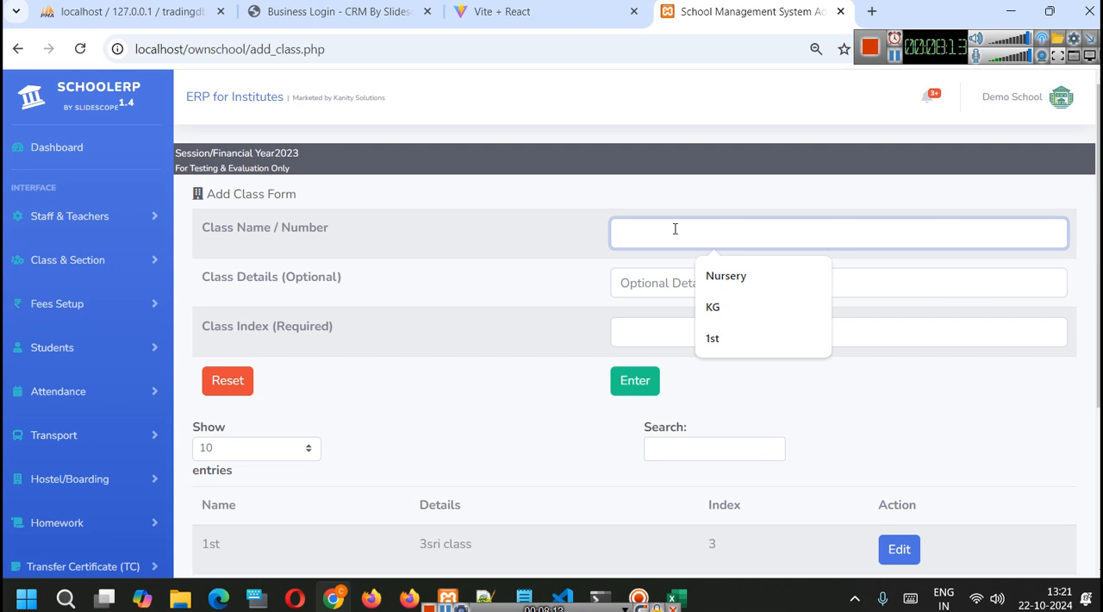
{"action": "scroll", "coordinate": [658, 400], "scroll_direction": "down", "scroll_amount": 3}
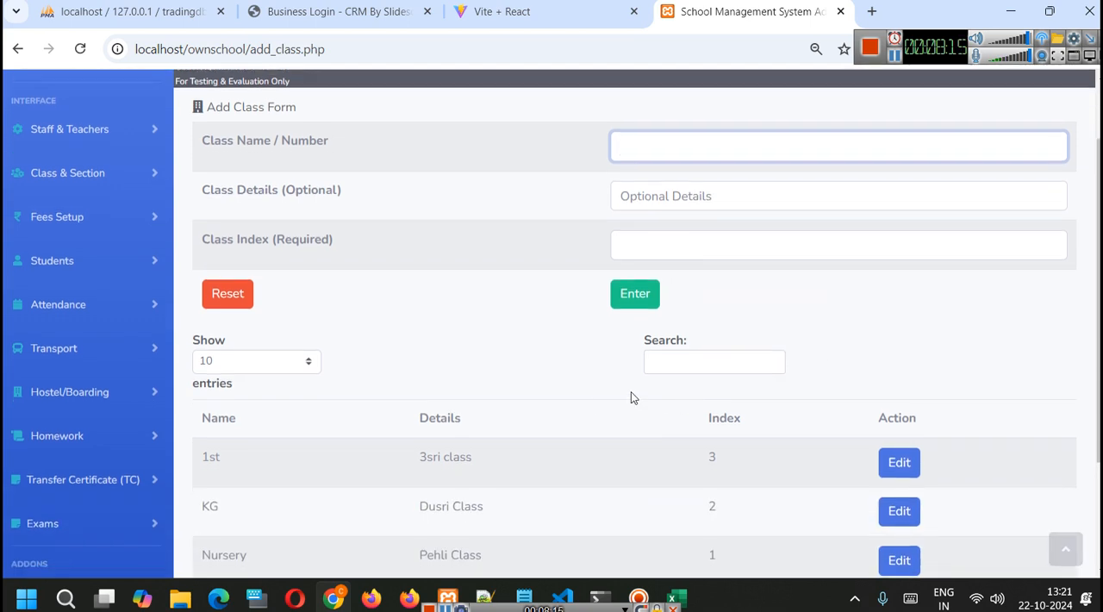
{"action": "scroll", "coordinate": [229, 349], "scroll_direction": "up", "scroll_amount": 2}
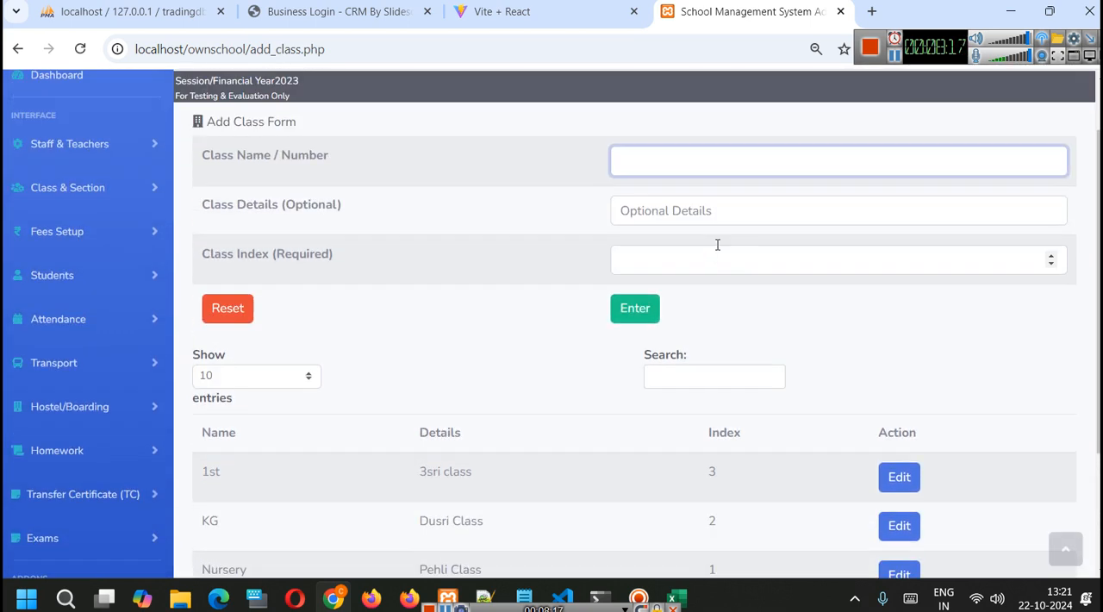
{"action": "left_click", "coordinate": [687, 168]}
{"action": "type", "text": "2nd"}
{"action": "left_click", "coordinate": [690, 207]}
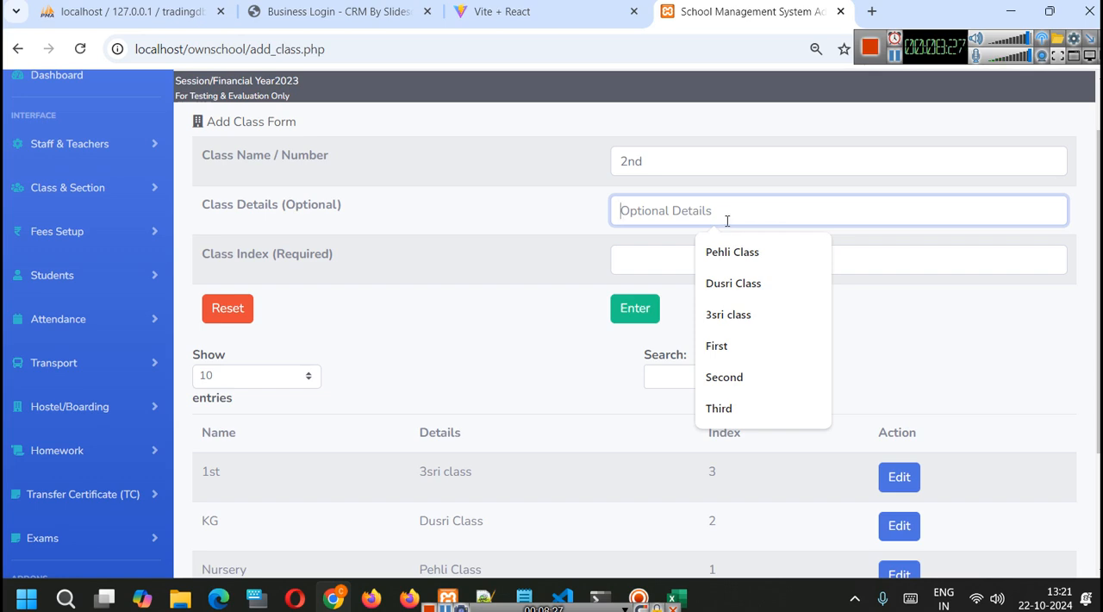
{"action": "type", "text": "chauth"}
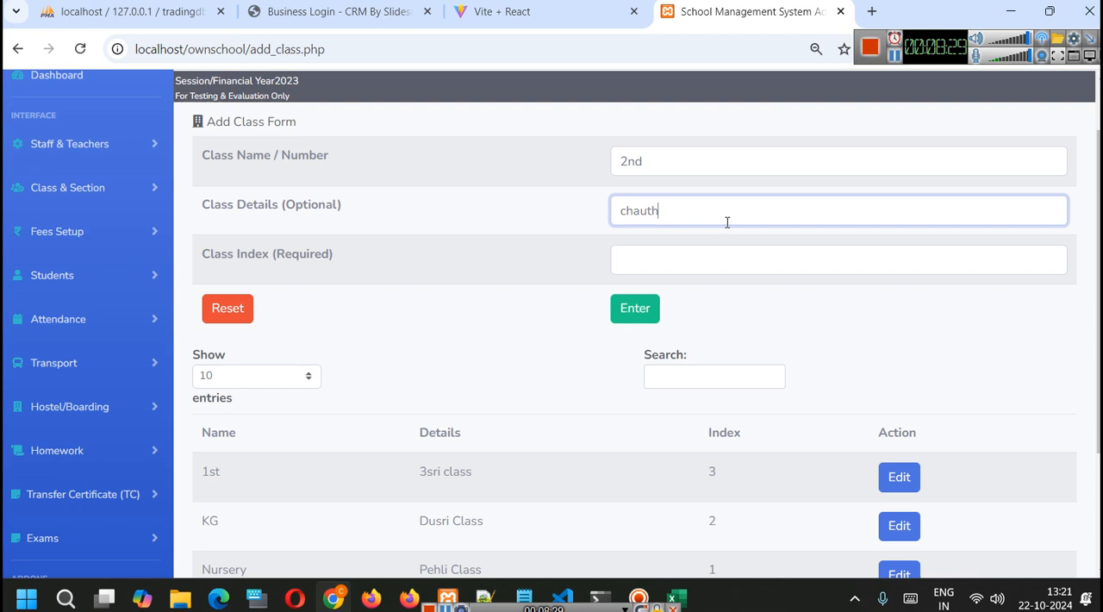
{"action": "type", "text": "i class"}
{"action": "left_click", "coordinate": [656, 254]}
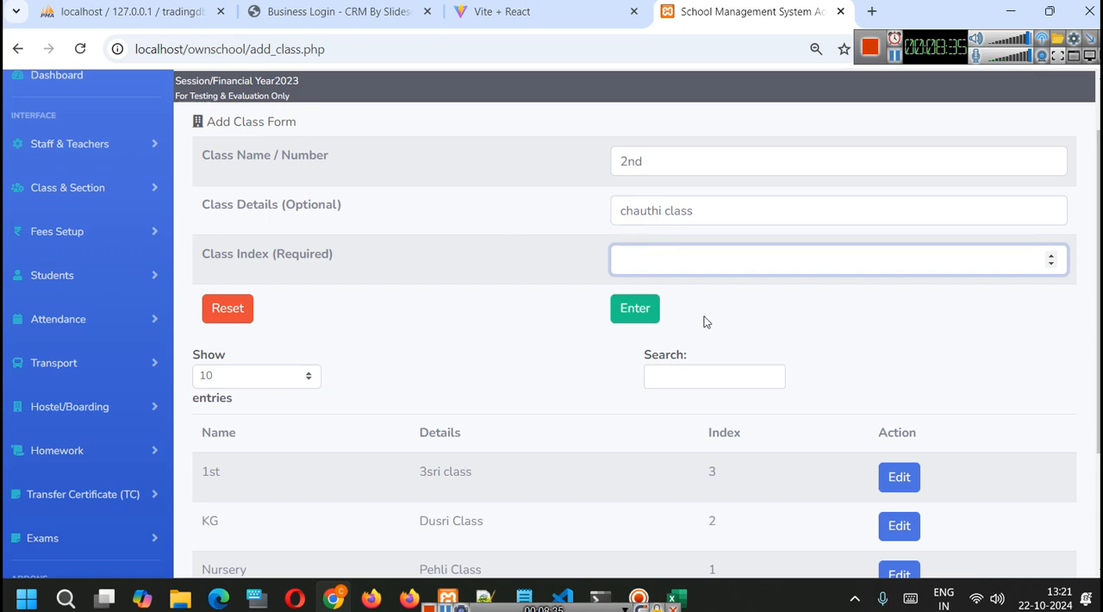
{"action": "type", "text": "4"}
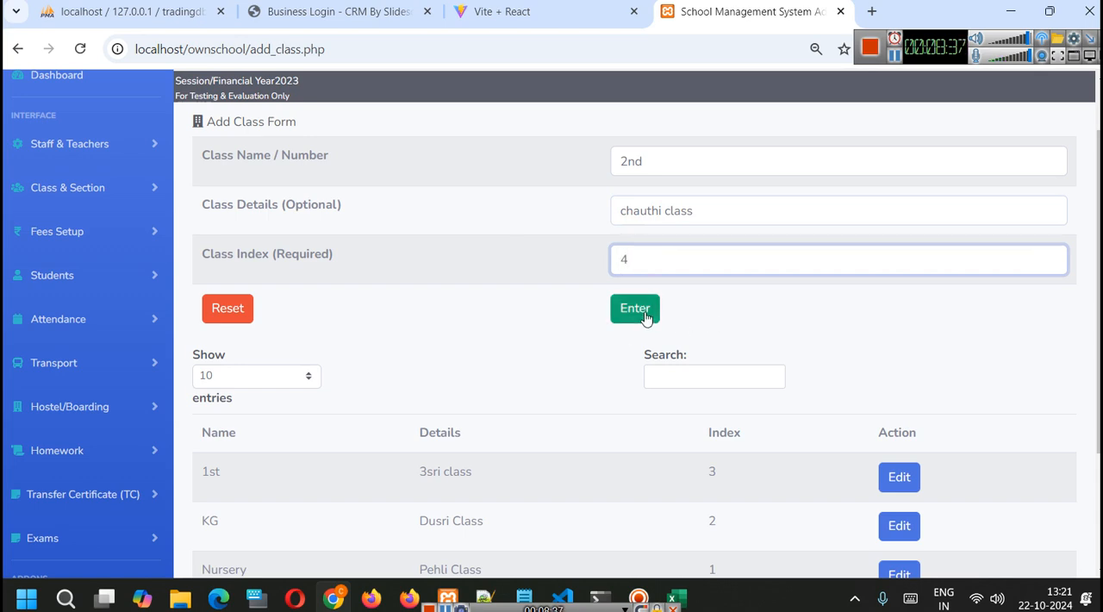
{"action": "left_click", "coordinate": [635, 308]}
{"action": "key", "text": "Return"}
- Sort the class table by index in ascending order
{"action": "scroll", "coordinate": [780, 392], "scroll_direction": "down", "scroll_amount": 3}
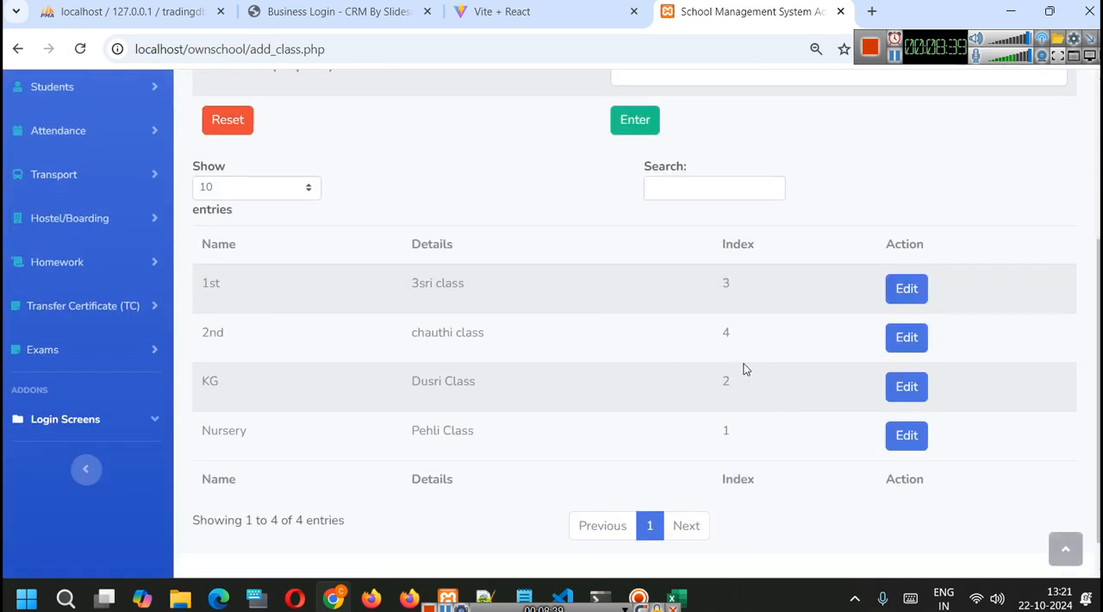
{"action": "left_click", "coordinate": [726, 245]}
{"action": "left_click", "coordinate": [740, 242]}
{"action": "left_click", "coordinate": [740, 242]}
{"action": "left_click", "coordinate": [748, 242]}
{"action": "left_click", "coordinate": [748, 242]}
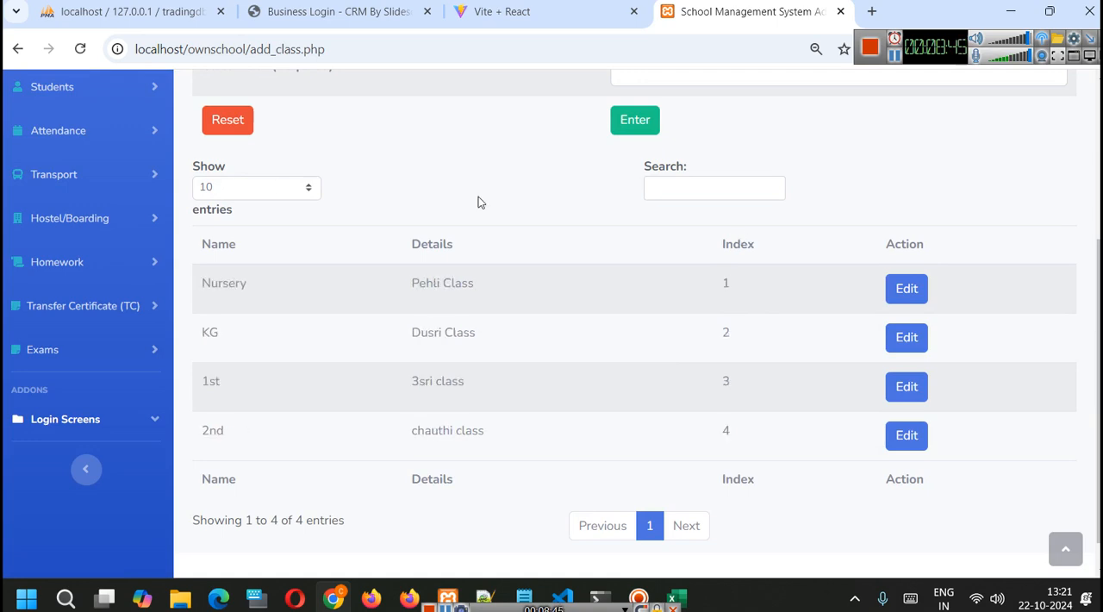
{"action": "left_click", "coordinate": [660, 191]}
{"action": "left_click", "coordinate": [735, 245]}
{"action": "left_click", "coordinate": [735, 245]}
- View the KG class's edit form, return to the class list and review the table
{"action": "left_click", "coordinate": [912, 336]}
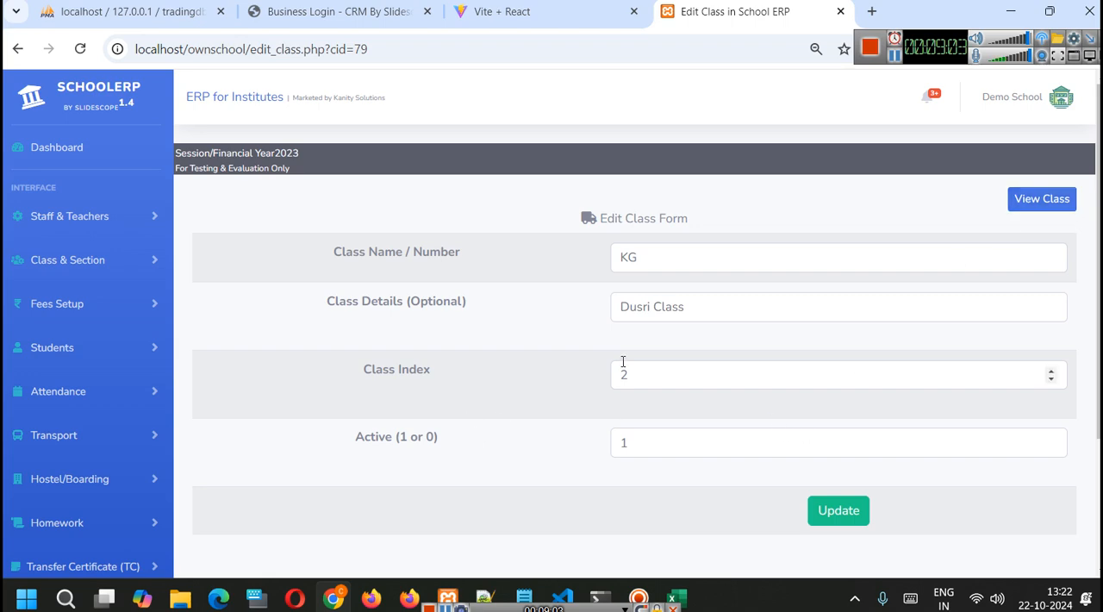
{"action": "left_click", "coordinate": [1042, 199]}
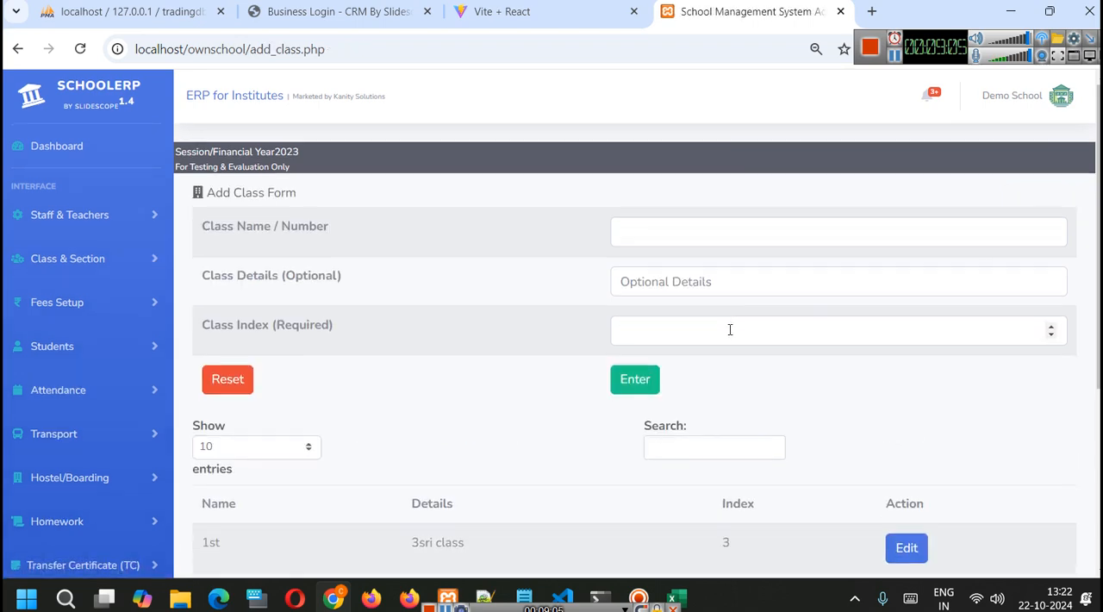
{"action": "scroll", "coordinate": [730, 329], "scroll_direction": "down", "scroll_amount": 3}
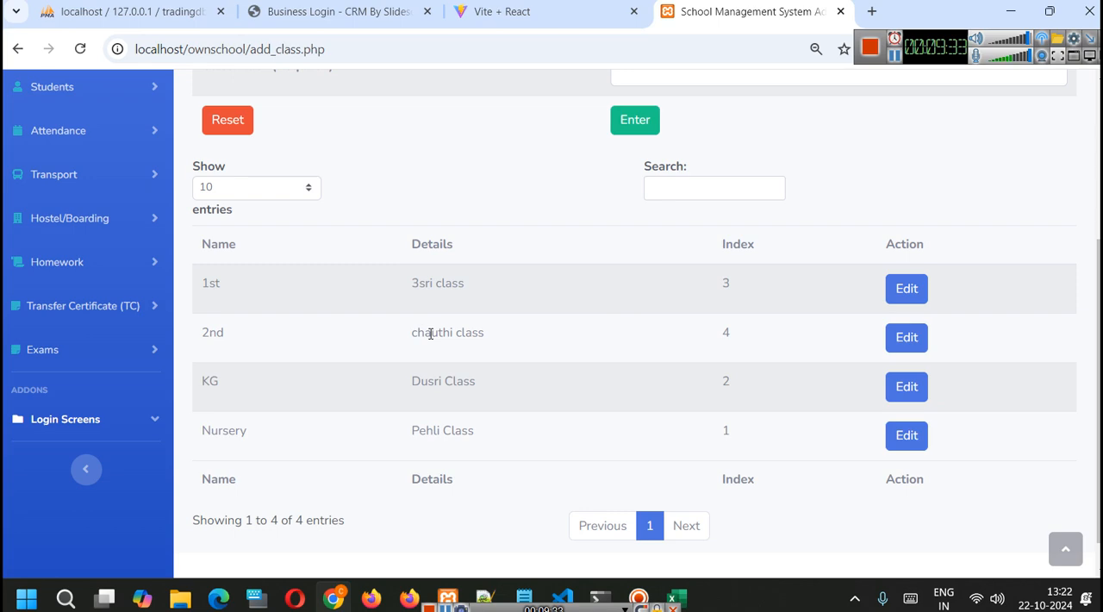
{"action": "scroll", "coordinate": [559, 382], "scroll_direction": "up", "scroll_amount": 3}
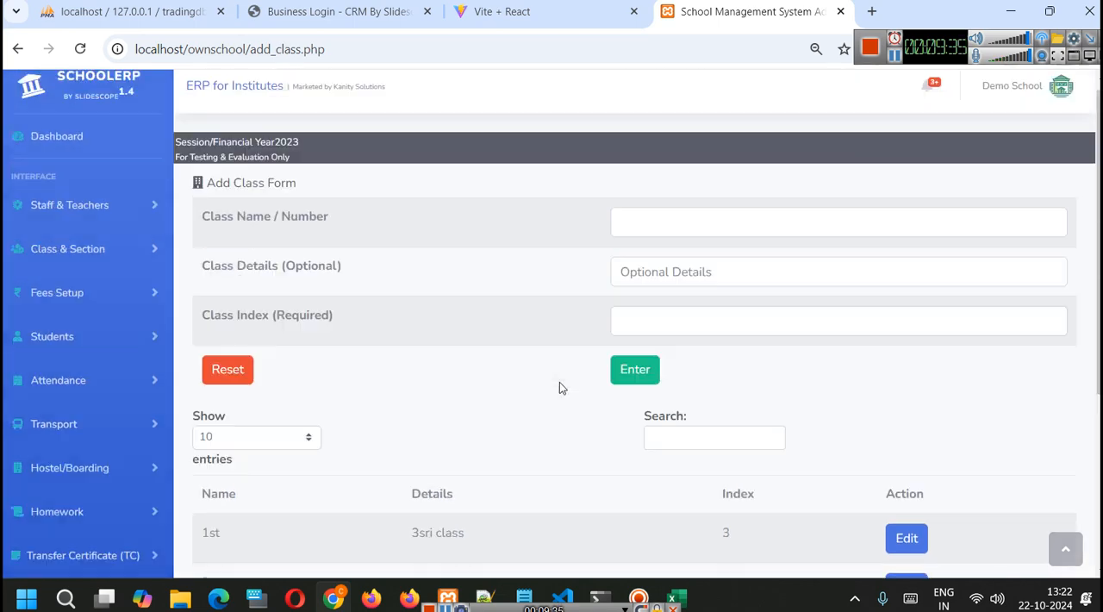
{"action": "scroll", "coordinate": [525, 403], "scroll_direction": "down", "scroll_amount": 3}
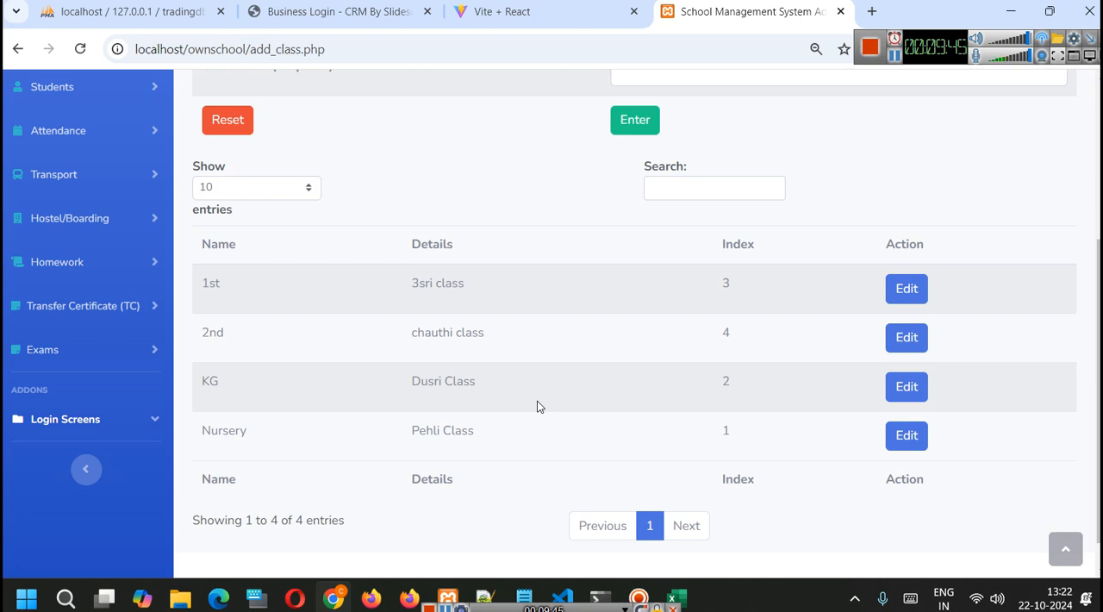
{"action": "left_click", "coordinate": [1065, 549]}
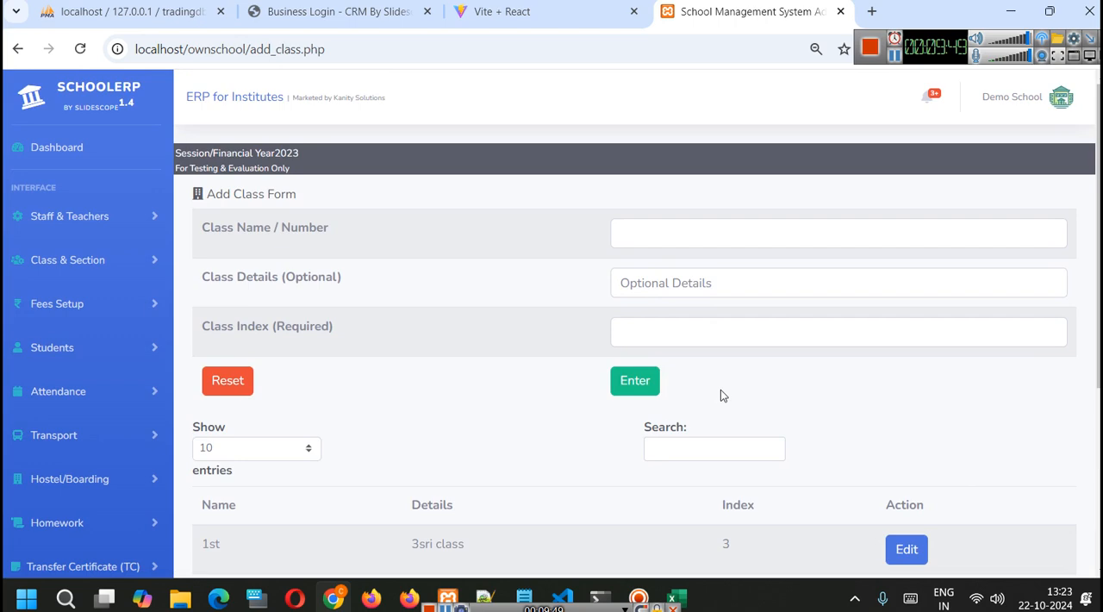
- Open the page for managing class fees heads
{"action": "left_click", "coordinate": [76, 220]}
{"action": "left_click", "coordinate": [75, 221]}
{"action": "left_click", "coordinate": [77, 261]}
{"action": "left_click", "coordinate": [76, 266]}
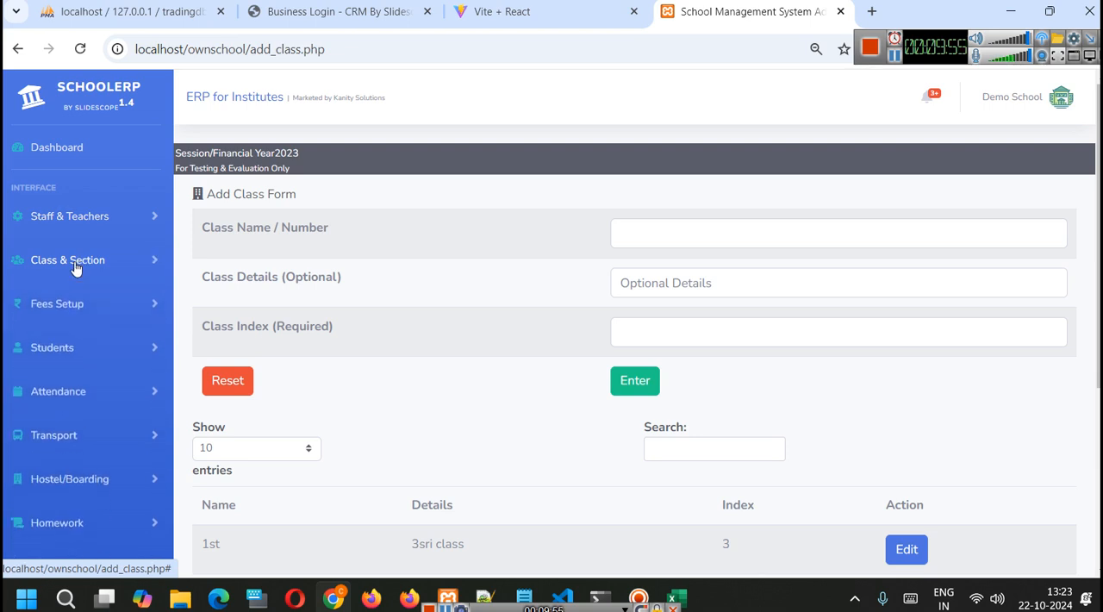
{"action": "left_click", "coordinate": [72, 307]}
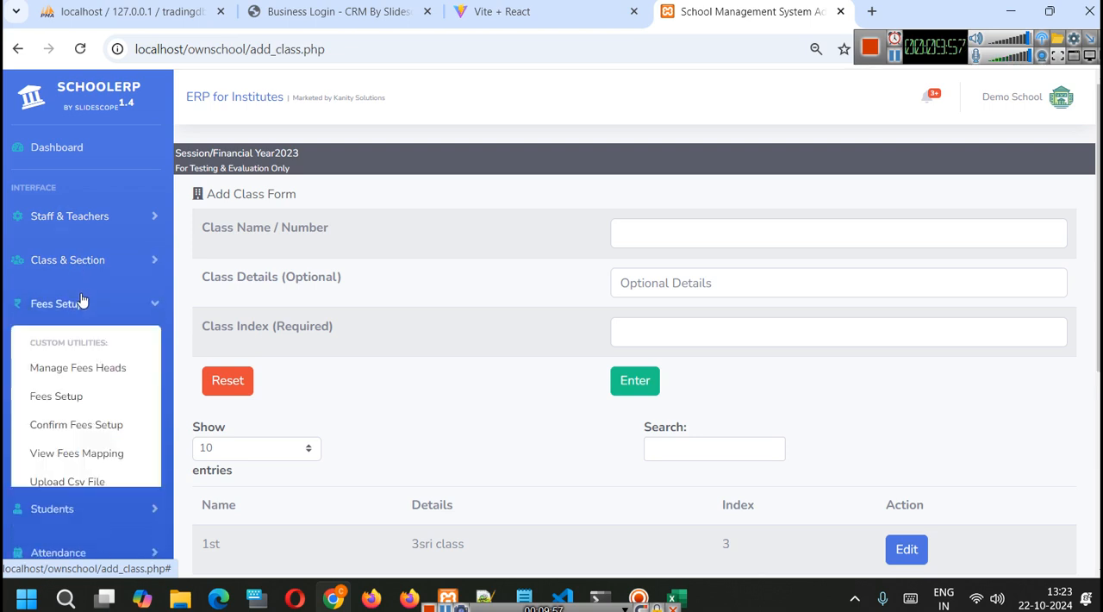
{"action": "left_click", "coordinate": [123, 368]}
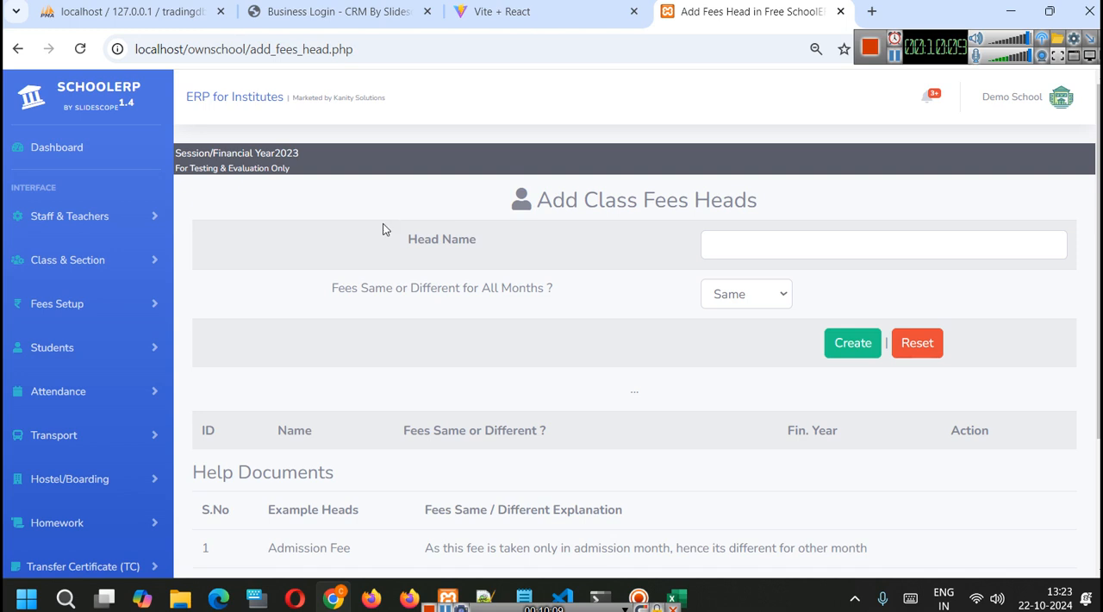
- Enter Admission Fees as the name of the new fees head
{"action": "left_click", "coordinate": [62, 224]}
{"action": "left_click", "coordinate": [62, 224]}
{"action": "left_click", "coordinate": [852, 244]}
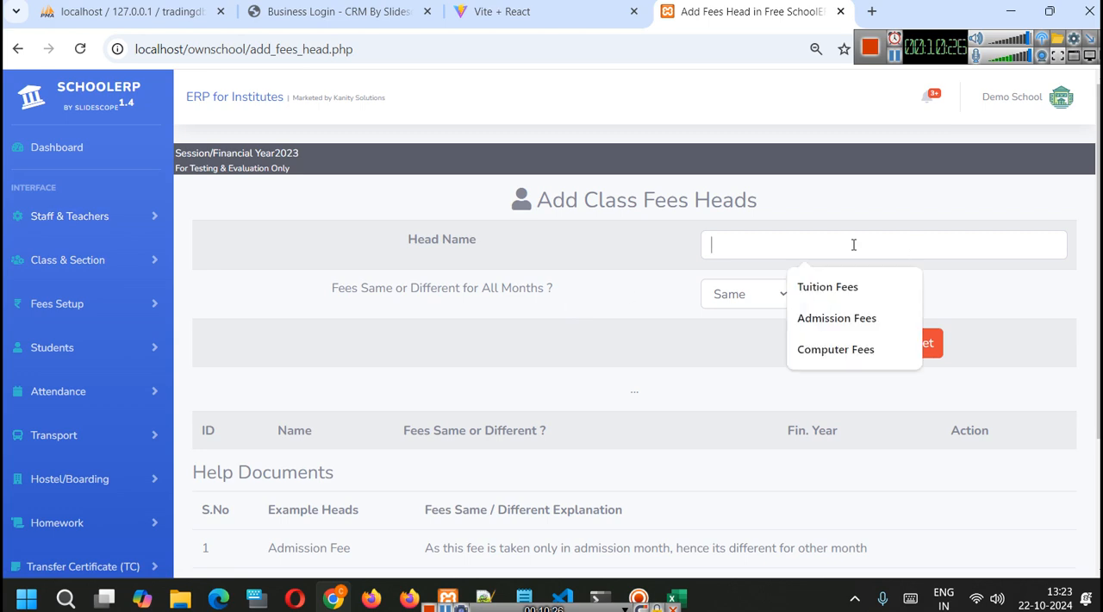
{"action": "left_click", "coordinate": [844, 320]}
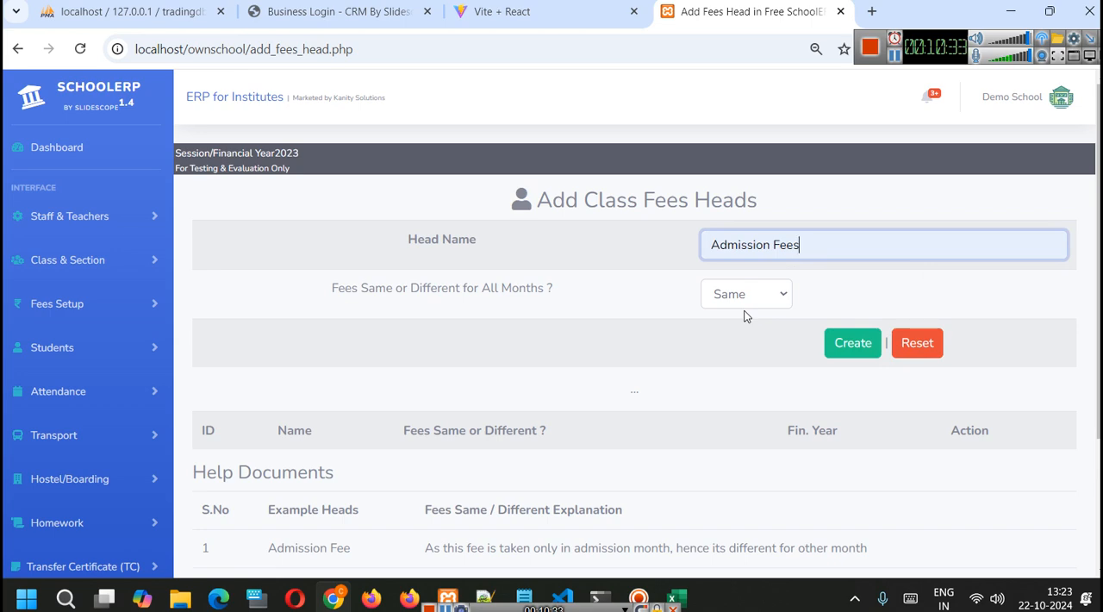
- Switch to the fees_setup_exp_2024-10-181280.csv workbook in Excel and widen the Financial_Year, School_id and Month_Name columns
{"action": "left_click", "coordinate": [677, 597]}
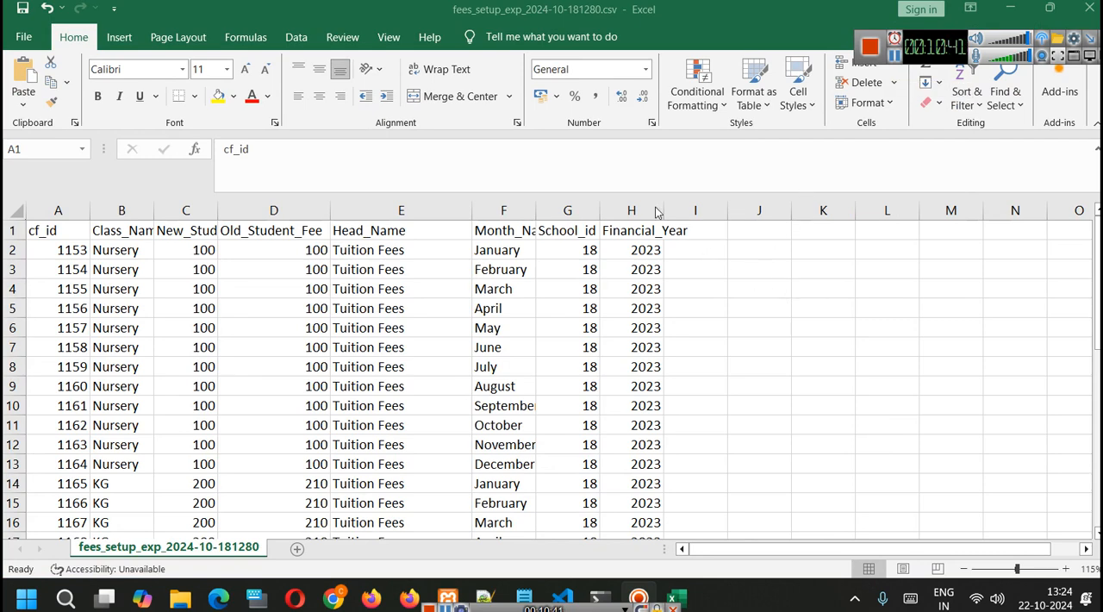
{"action": "left_click_drag", "start_coordinate": [669, 212], "coordinate": [726, 211]}
{"action": "left_click_drag", "start_coordinate": [606, 207], "coordinate": [655, 210]}
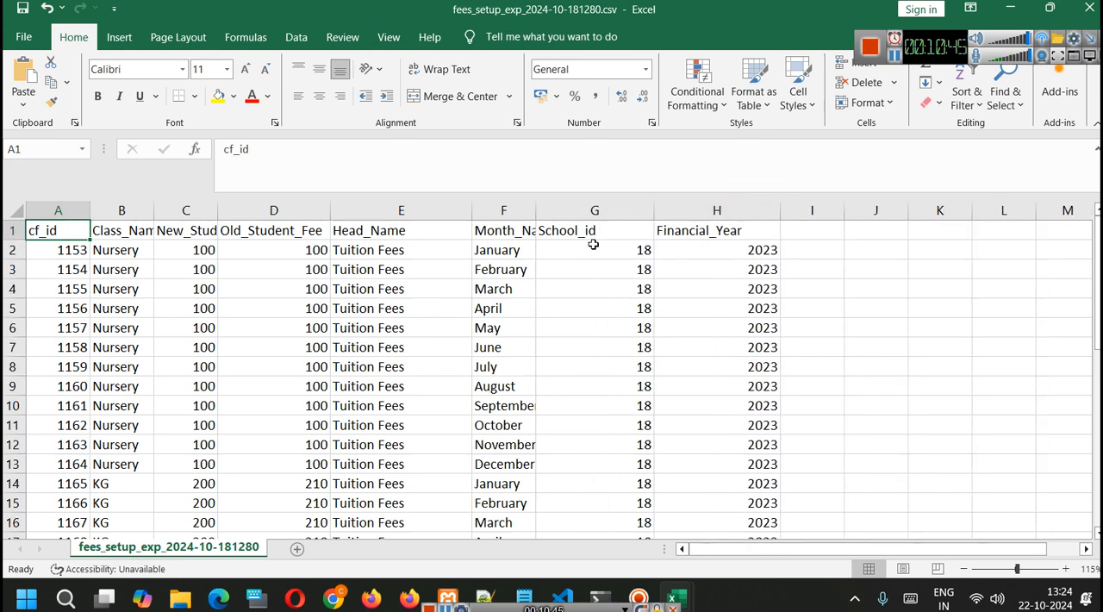
{"action": "left_click_drag", "start_coordinate": [536, 209], "coordinate": [635, 210]}
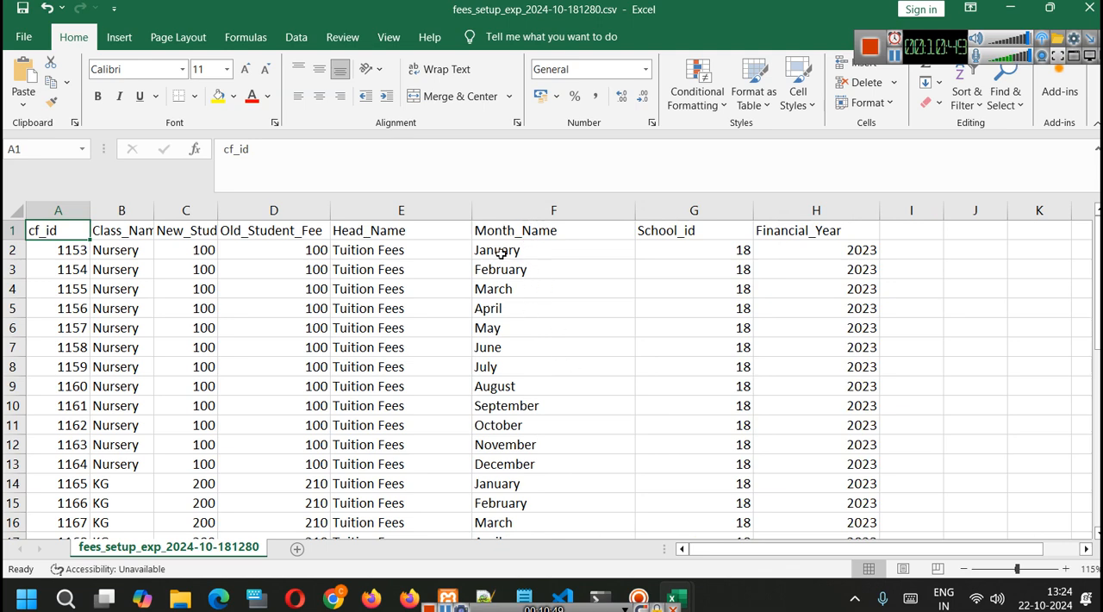
- Examine the monthly Tuition Fees rows for each class in the fees workbook
{"action": "scroll", "coordinate": [528, 371], "scroll_direction": "down", "scroll_amount": 1}
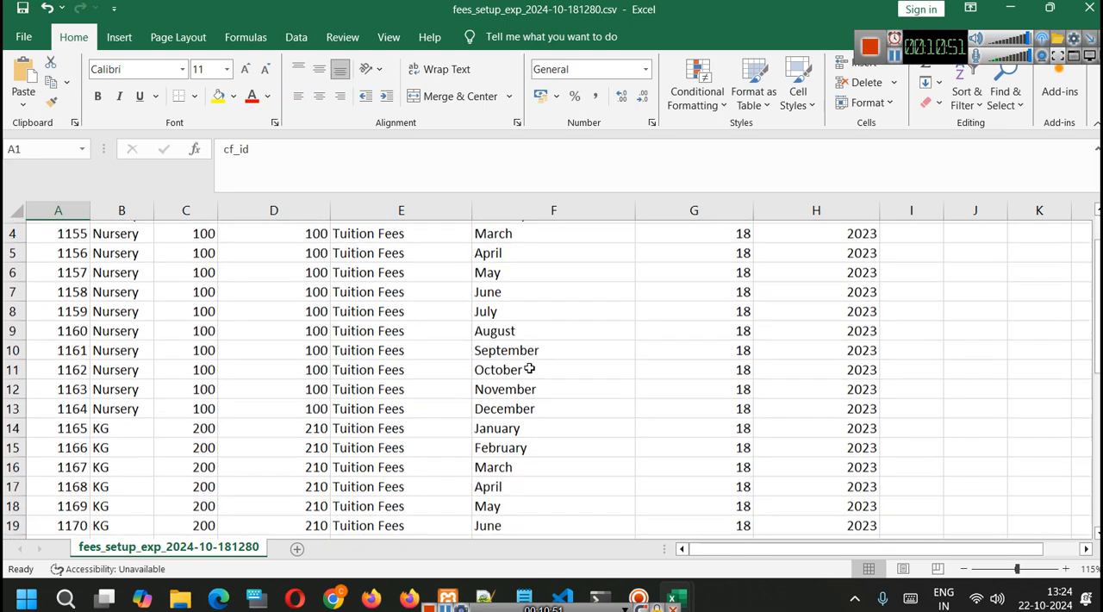
{"action": "scroll", "coordinate": [517, 327], "scroll_direction": "up", "scroll_amount": 1}
{"action": "left_click_drag", "start_coordinate": [527, 250], "coordinate": [555, 465]}
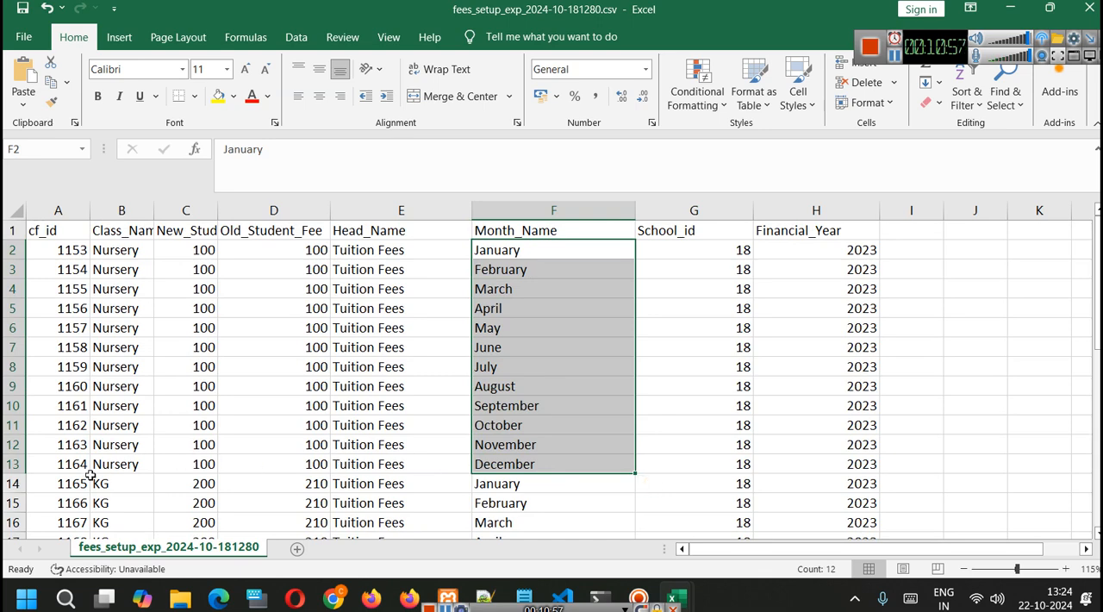
{"action": "left_click_drag", "start_coordinate": [111, 471], "coordinate": [566, 259]}
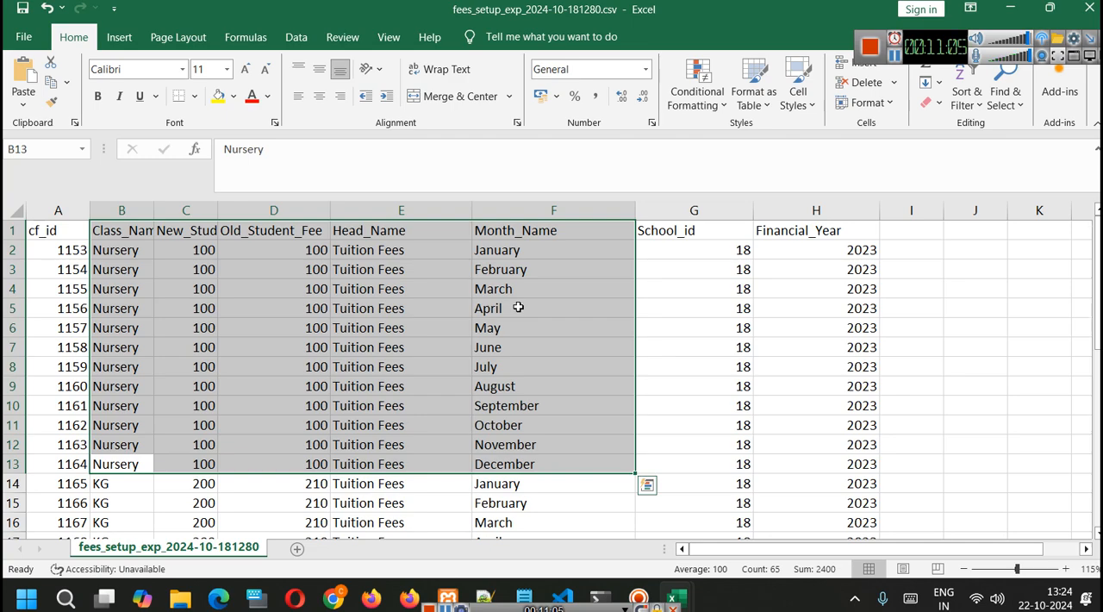
{"action": "scroll", "coordinate": [518, 308], "scroll_direction": "down", "scroll_amount": 9}
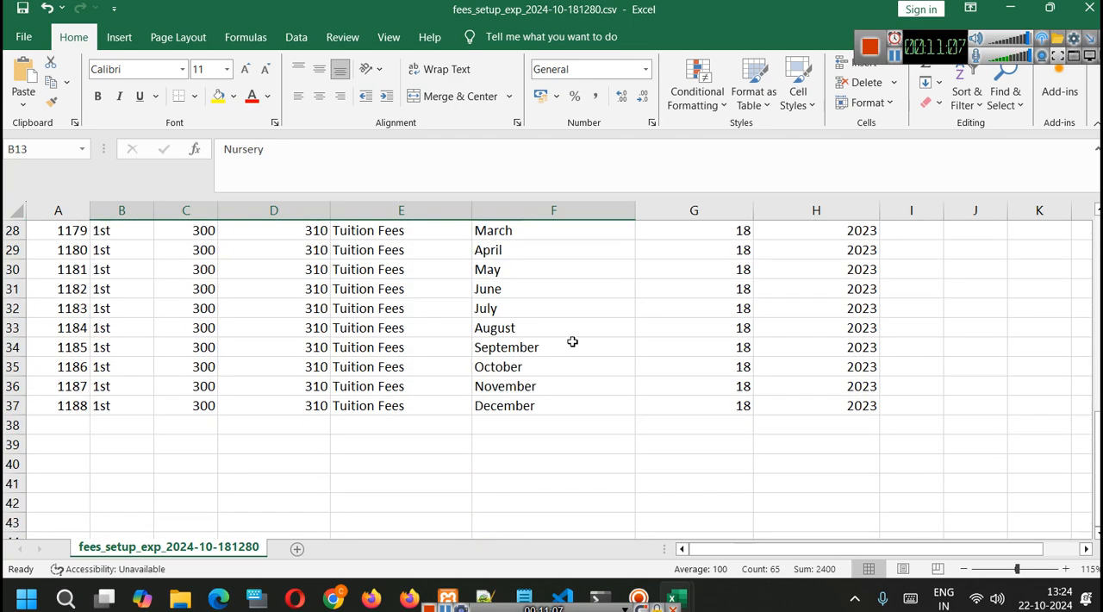
{"action": "scroll", "coordinate": [572, 342], "scroll_direction": "up", "scroll_amount": 9}
{"action": "left_click", "coordinate": [764, 349]}
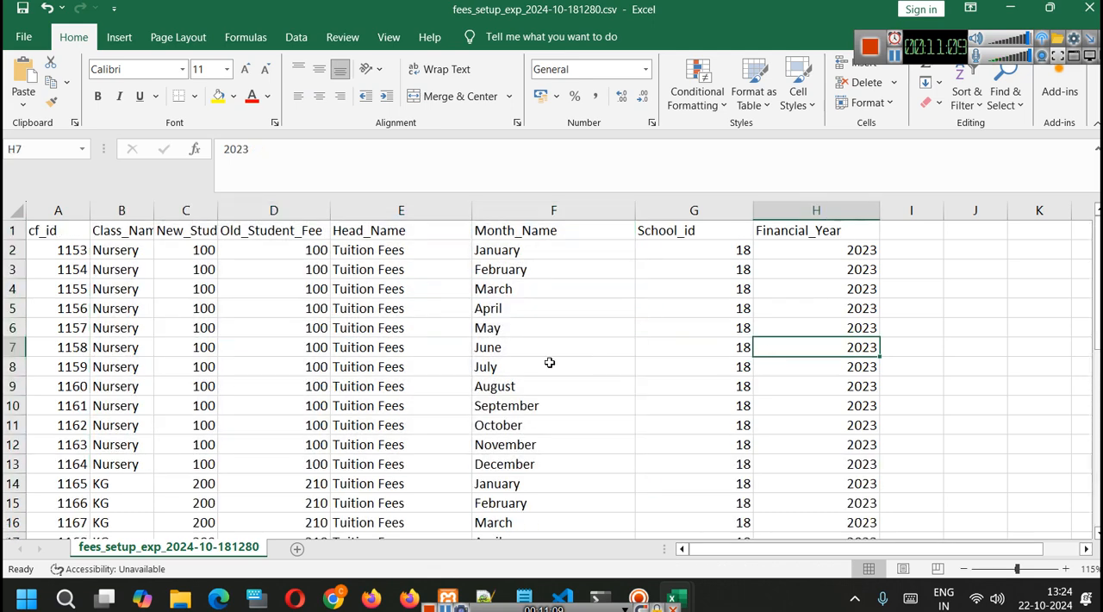
{"action": "scroll", "coordinate": [597, 362], "scroll_direction": "down", "scroll_amount": 1}
{"action": "scroll", "coordinate": [531, 363], "scroll_direction": "up", "scroll_amount": 1}
{"action": "scroll", "coordinate": [529, 362], "scroll_direction": "down", "scroll_amount": 4}
{"action": "scroll", "coordinate": [529, 363], "scroll_direction": "up", "scroll_amount": 4}
- Return to the School ERP, set the Admission Fees head to Different for all months and check the help examples
{"action": "left_click", "coordinate": [1010, 8]}
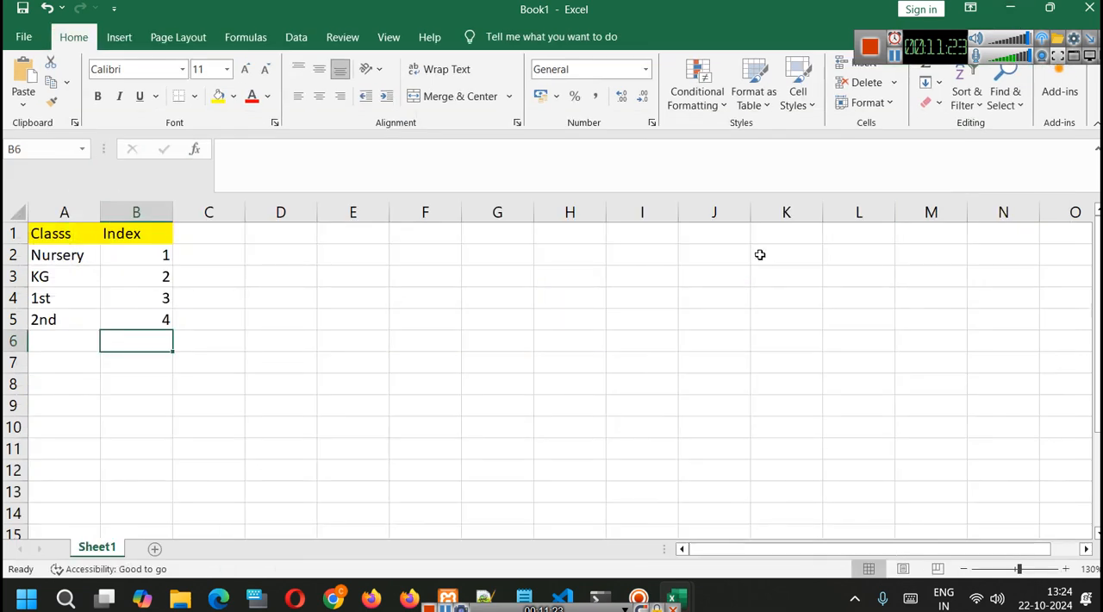
{"action": "left_click", "coordinate": [336, 596]}
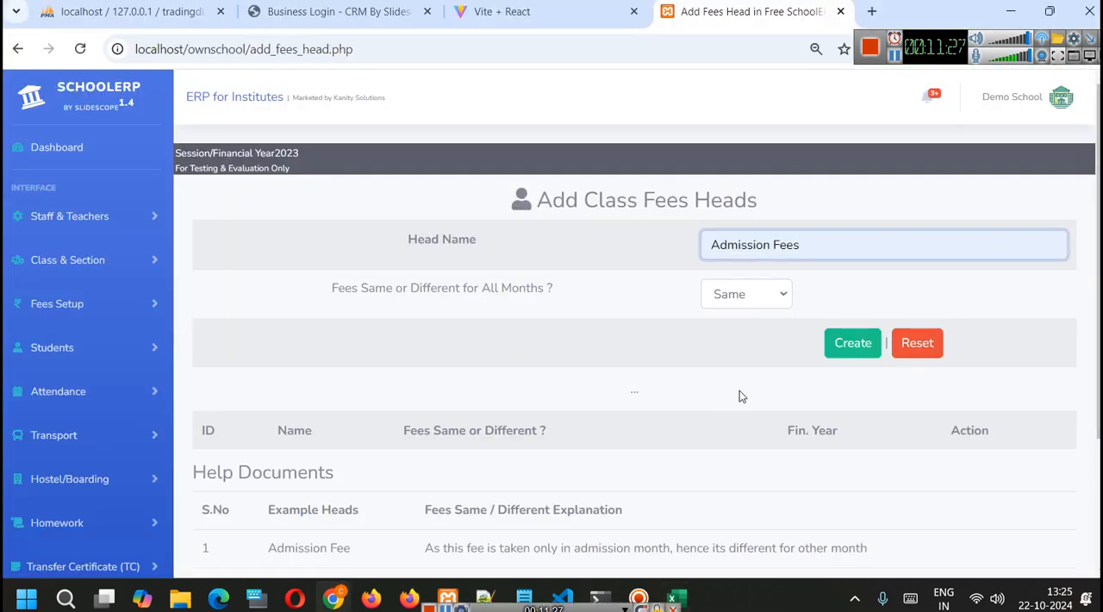
{"action": "left_click", "coordinate": [745, 288]}
{"action": "left_click", "coordinate": [747, 295]}
{"action": "left_click", "coordinate": [737, 344]}
{"action": "left_click", "coordinate": [750, 297]}
{"action": "left_click", "coordinate": [737, 320]}
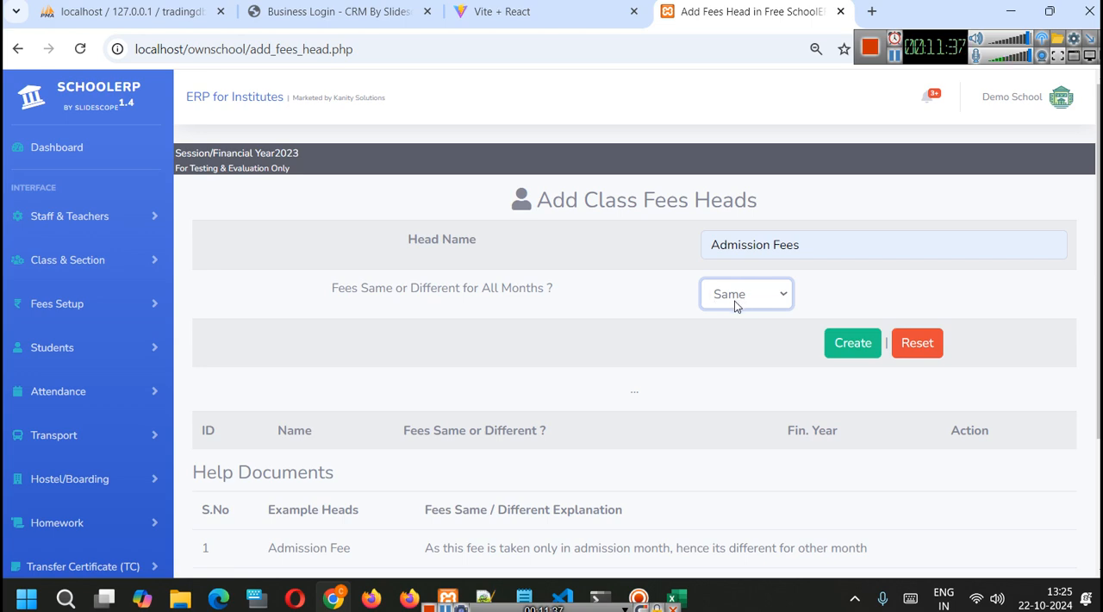
{"action": "left_click", "coordinate": [735, 306]}
{"action": "left_click", "coordinate": [736, 343]}
{"action": "scroll", "coordinate": [737, 346], "scroll_direction": "down", "scroll_amount": 3}
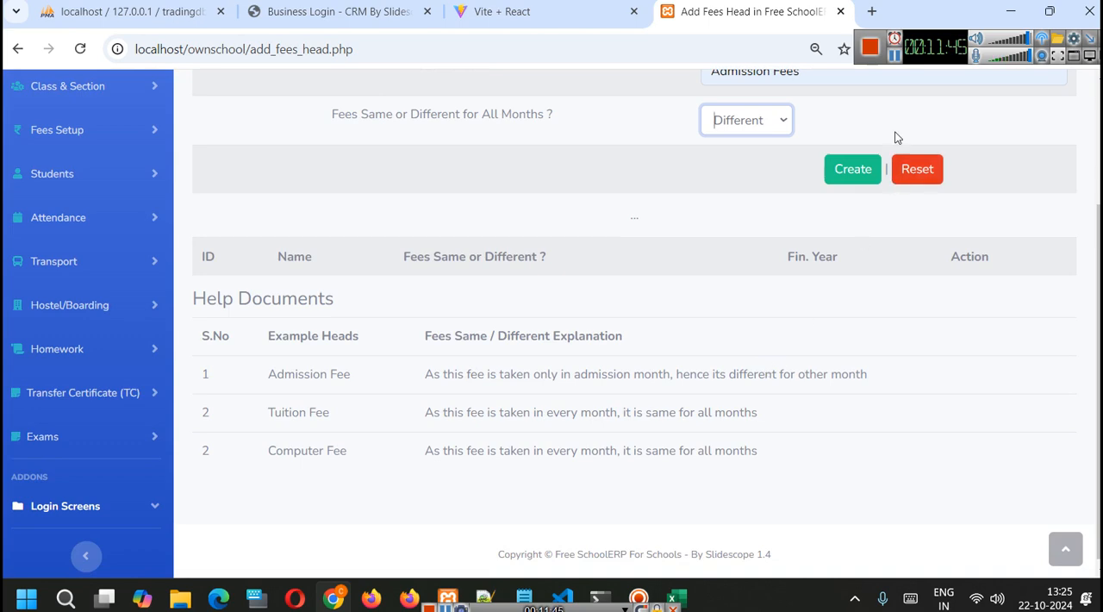
{"action": "scroll", "coordinate": [908, 73], "scroll_direction": "up", "scroll_amount": 1}
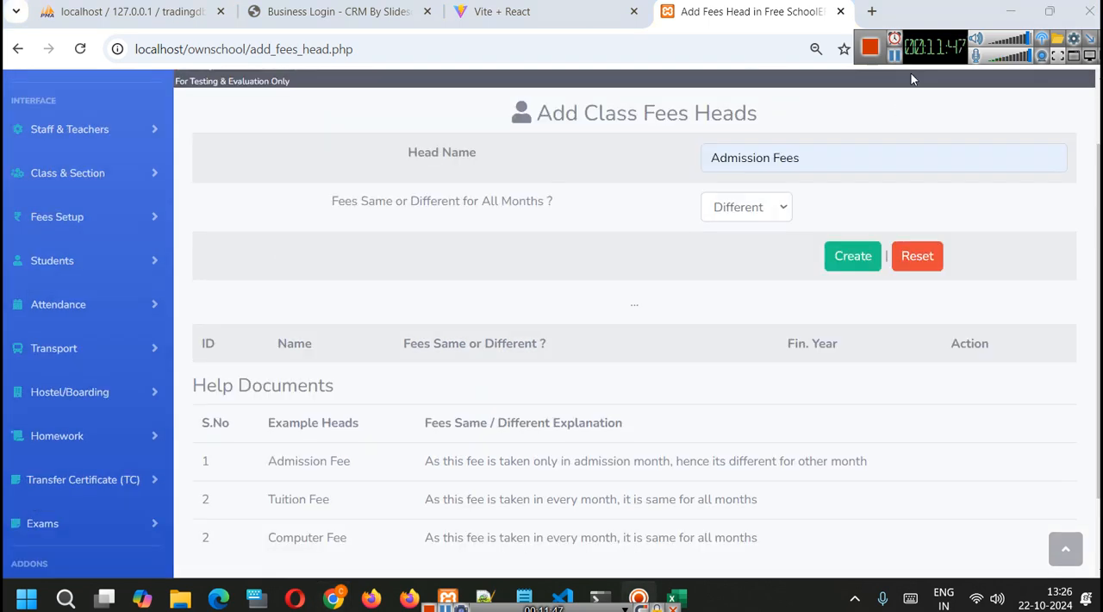
- Save the Admission Fees head and create a Tuition Fees head set to Same for all months
{"action": "left_click", "coordinate": [853, 259]}
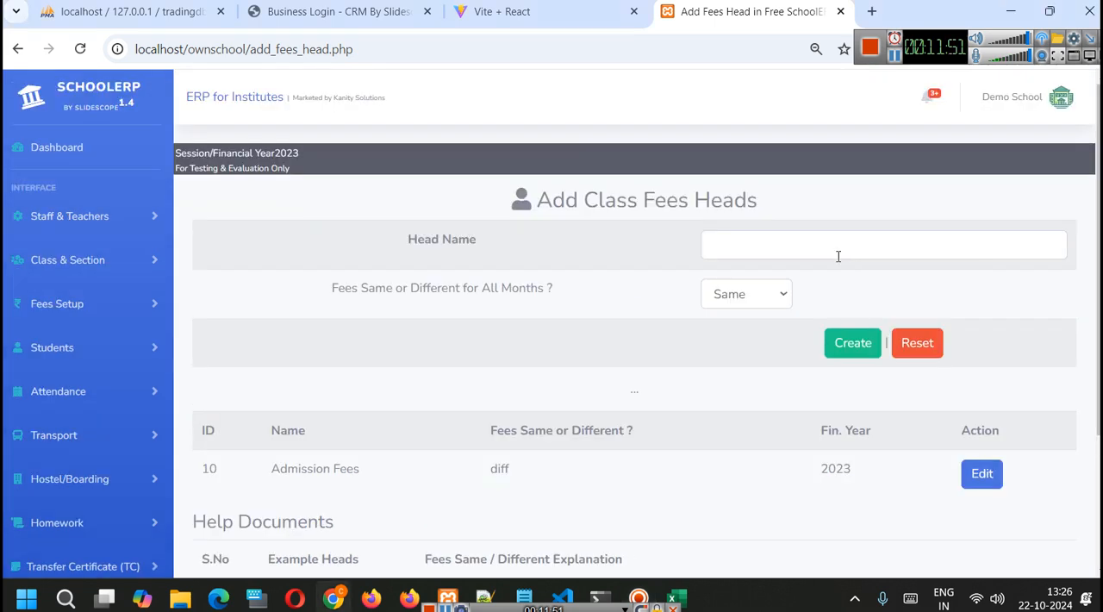
{"action": "scroll", "coordinate": [764, 259], "scroll_direction": "down", "scroll_amount": 1}
{"action": "left_click", "coordinate": [791, 152]}
{"action": "left_click", "coordinate": [801, 232]}
{"action": "left_click", "coordinate": [743, 207]}
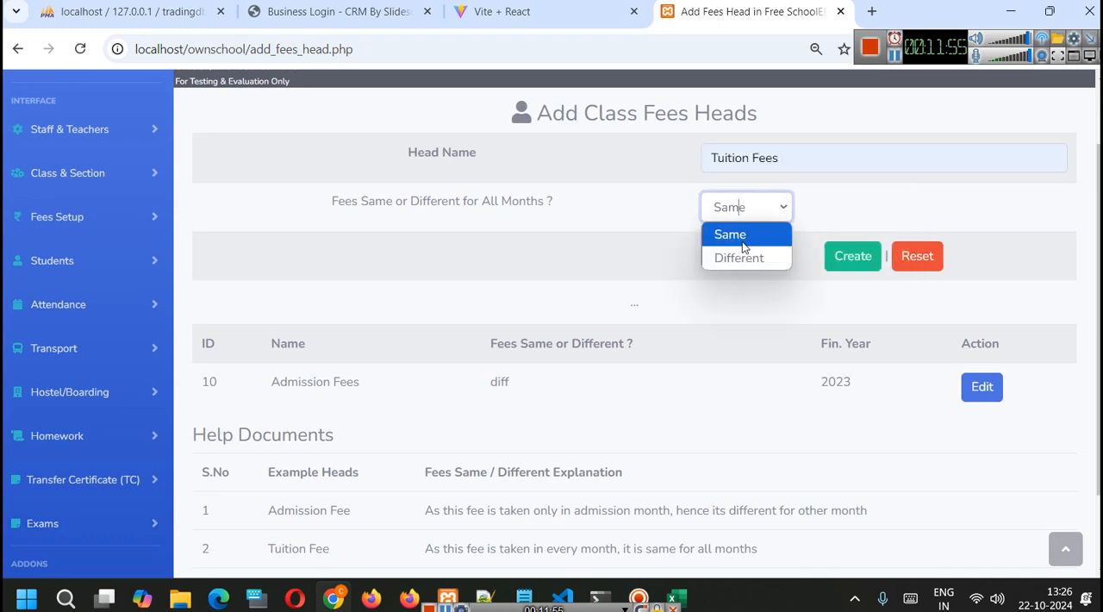
{"action": "left_click", "coordinate": [740, 237]}
{"action": "left_click", "coordinate": [862, 261]}
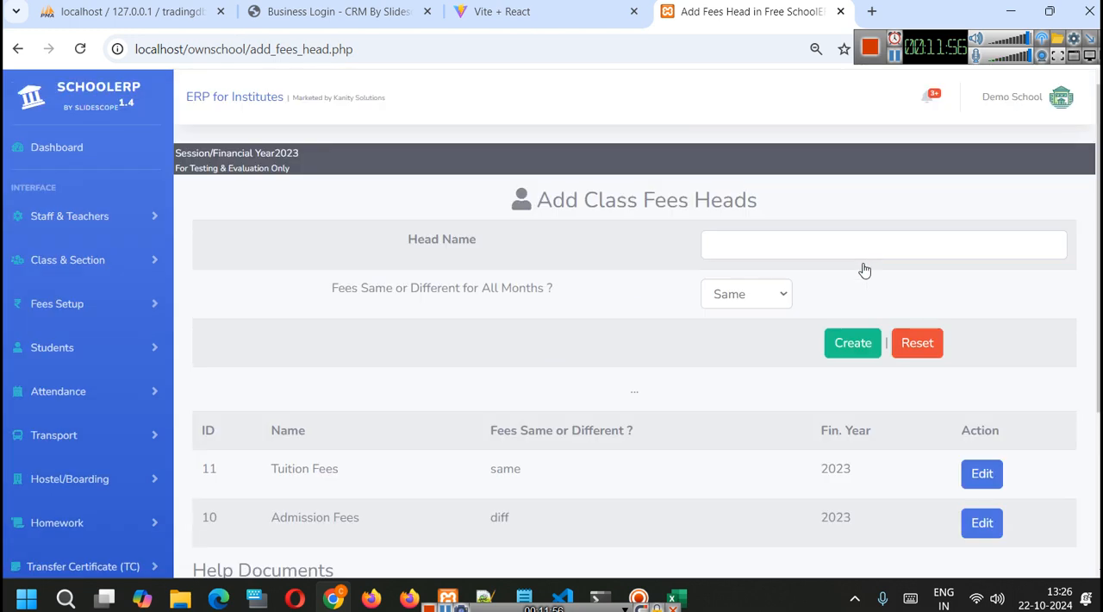
- Create a Computer Fees head set to Same for all months and check it in the heads list
{"action": "left_click", "coordinate": [773, 246]}
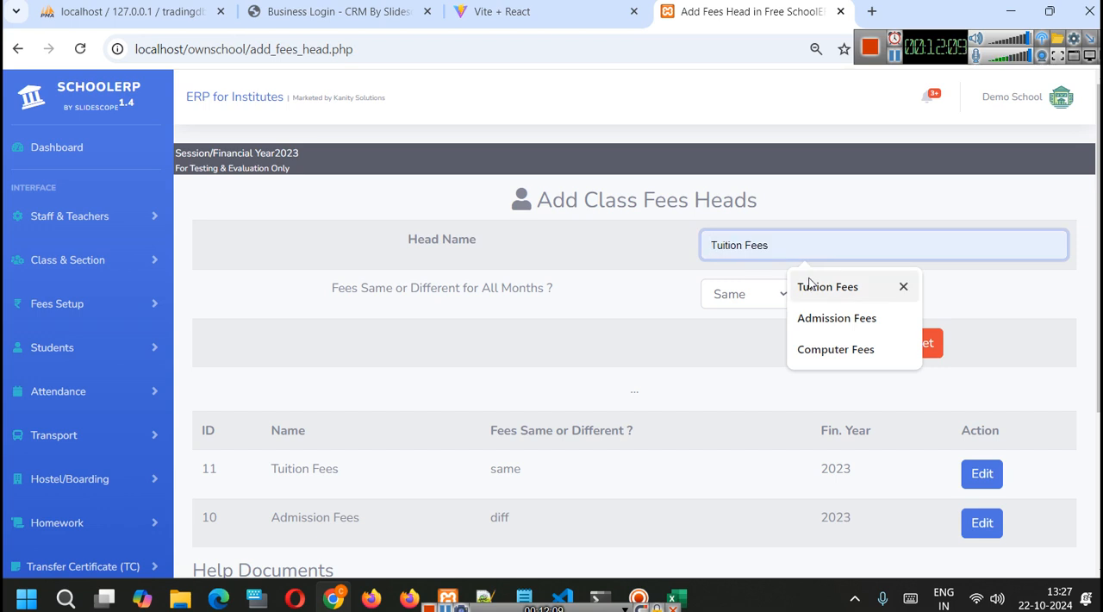
{"action": "left_click", "coordinate": [827, 356]}
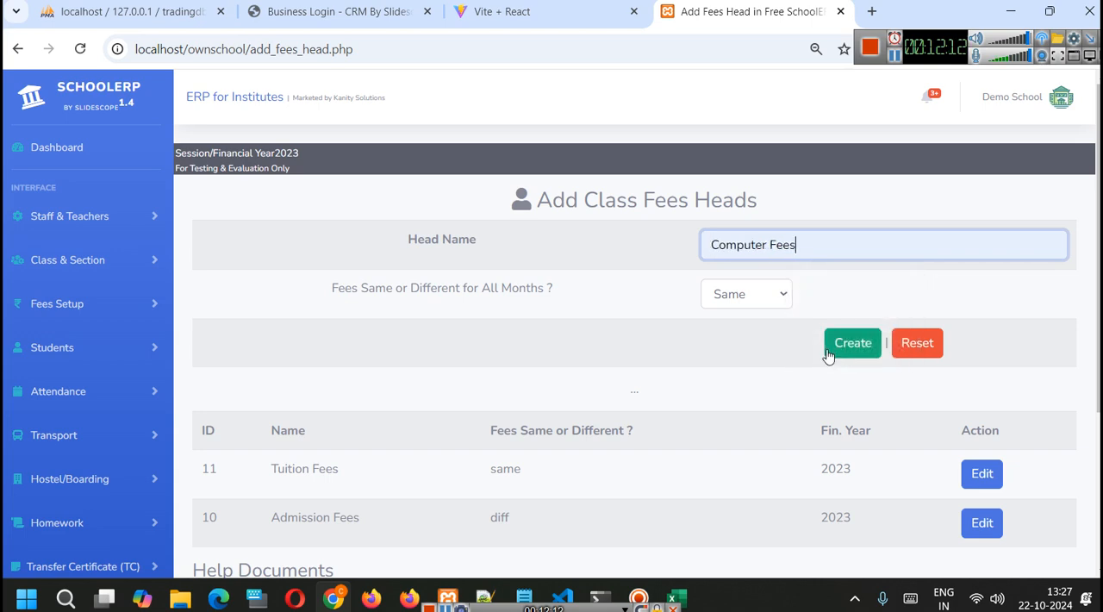
{"action": "left_click", "coordinate": [770, 298]}
{"action": "left_click", "coordinate": [755, 322]}
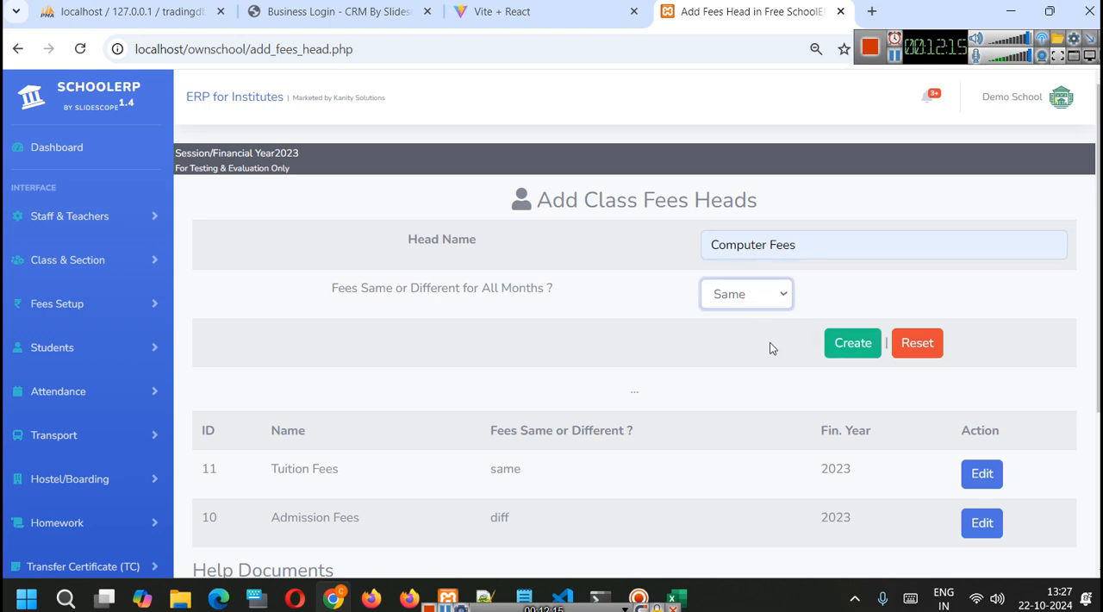
{"action": "scroll", "coordinate": [774, 352], "scroll_direction": "down", "scroll_amount": 1}
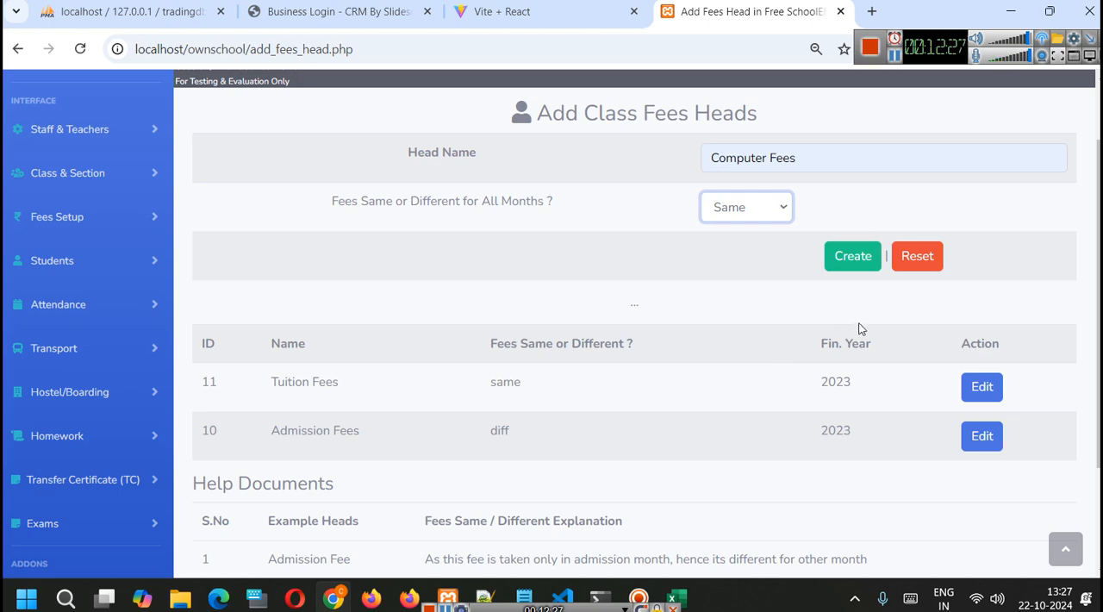
{"action": "left_click", "coordinate": [852, 255]}
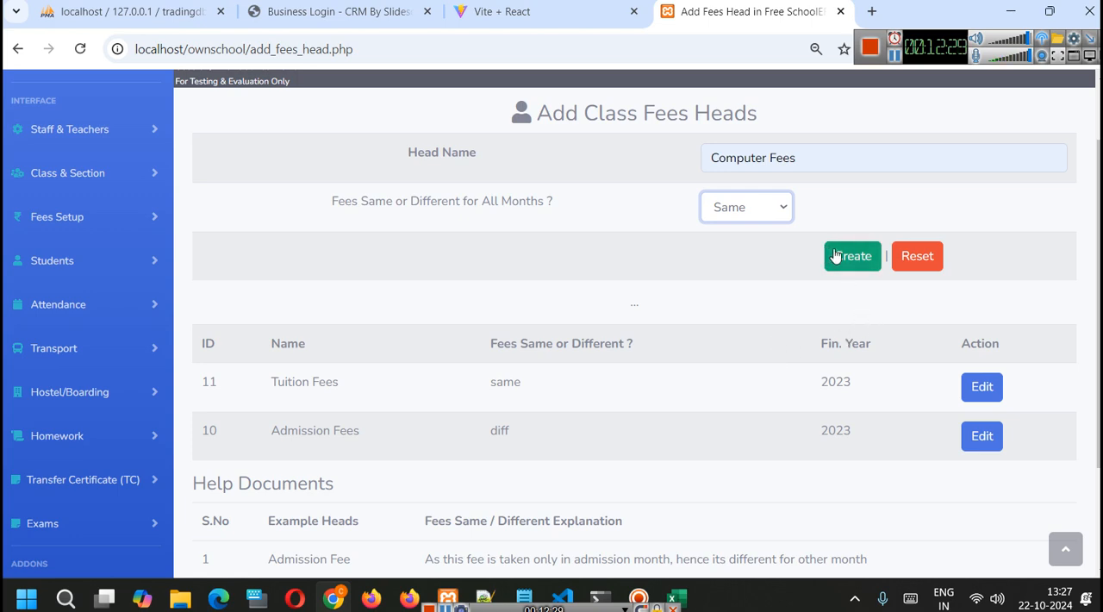
{"action": "scroll", "coordinate": [828, 289], "scroll_direction": "down", "scroll_amount": 2}
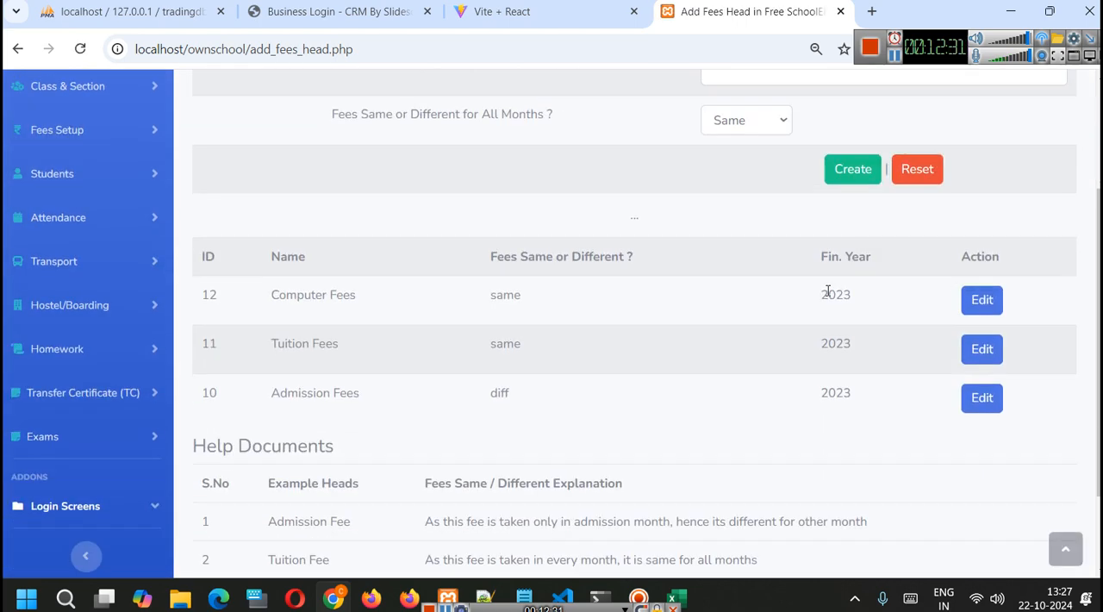
- Look through the class and fees options, reopen Manage Fees Heads and review the saved heads and session year
{"action": "scroll", "coordinate": [784, 289], "scroll_direction": "up", "scroll_amount": 2}
{"action": "left_click", "coordinate": [73, 216]}
{"action": "left_click", "coordinate": [93, 221]}
{"action": "left_click", "coordinate": [95, 251]}
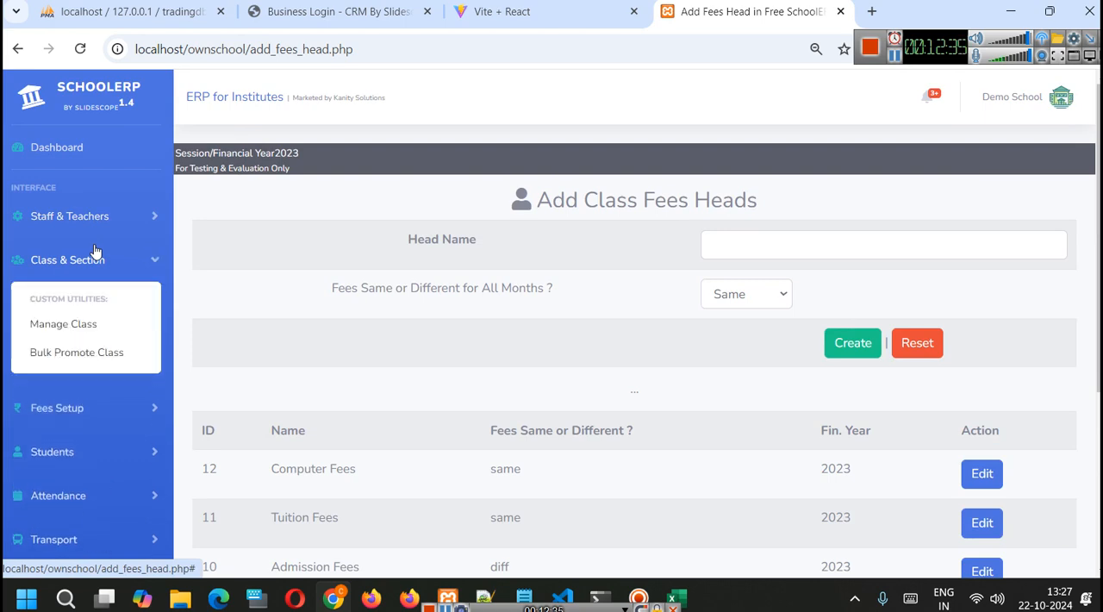
{"action": "left_click", "coordinate": [147, 262]}
{"action": "left_click", "coordinate": [62, 306]}
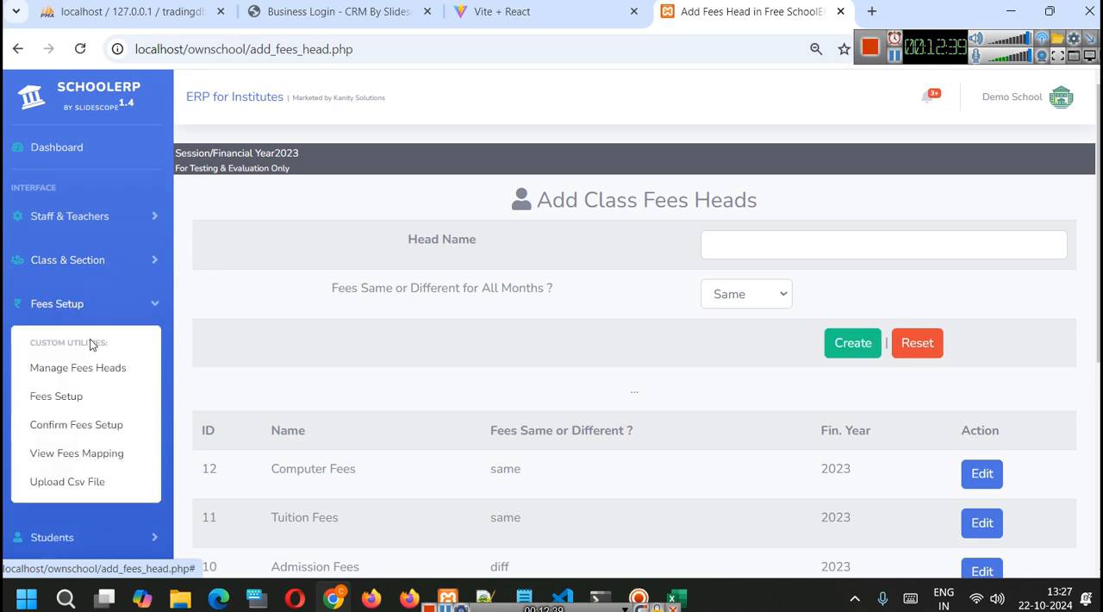
{"action": "left_click", "coordinate": [104, 366]}
{"action": "scroll", "coordinate": [575, 328], "scroll_direction": "down", "scroll_amount": 3}
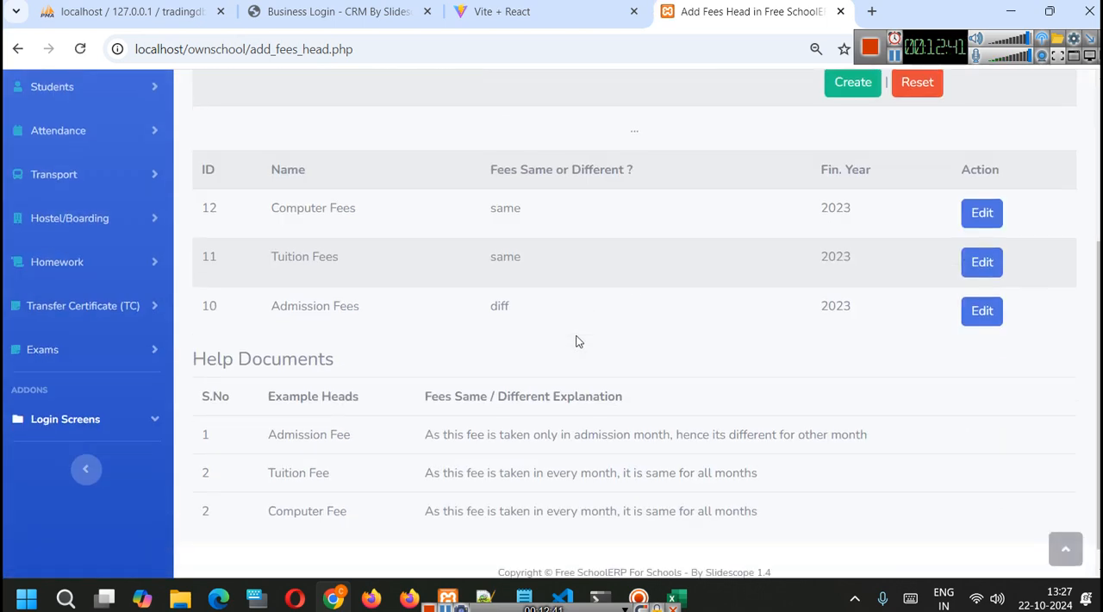
{"action": "scroll", "coordinate": [578, 342], "scroll_direction": "up", "scroll_amount": 1}
{"action": "scroll", "coordinate": [577, 341], "scroll_direction": "up", "scroll_amount": 3}
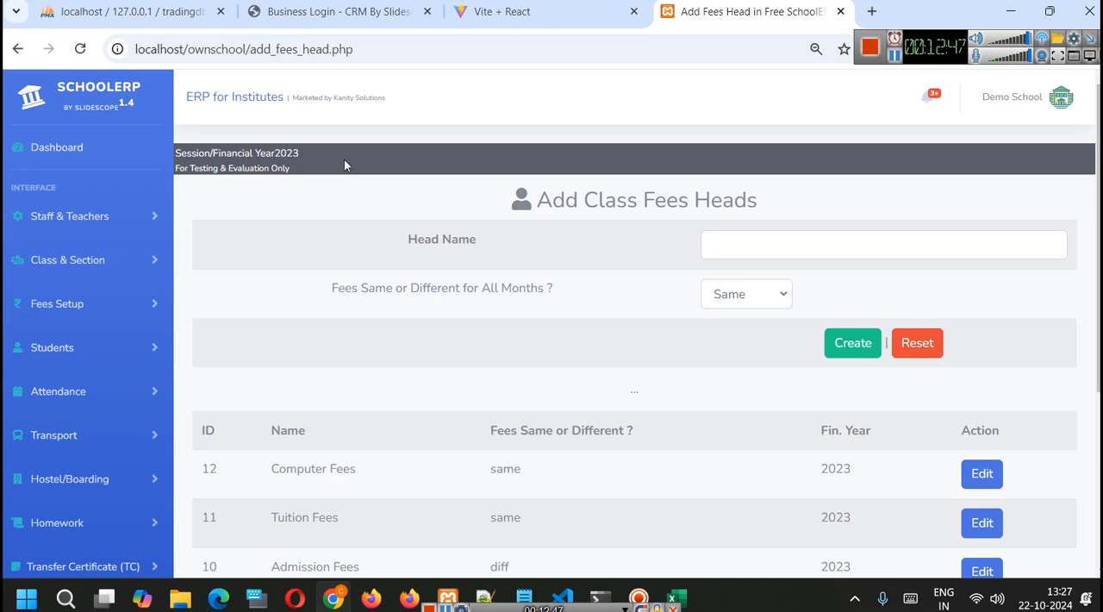
{"action": "scroll", "coordinate": [344, 160], "scroll_direction": "down", "scroll_amount": 2}
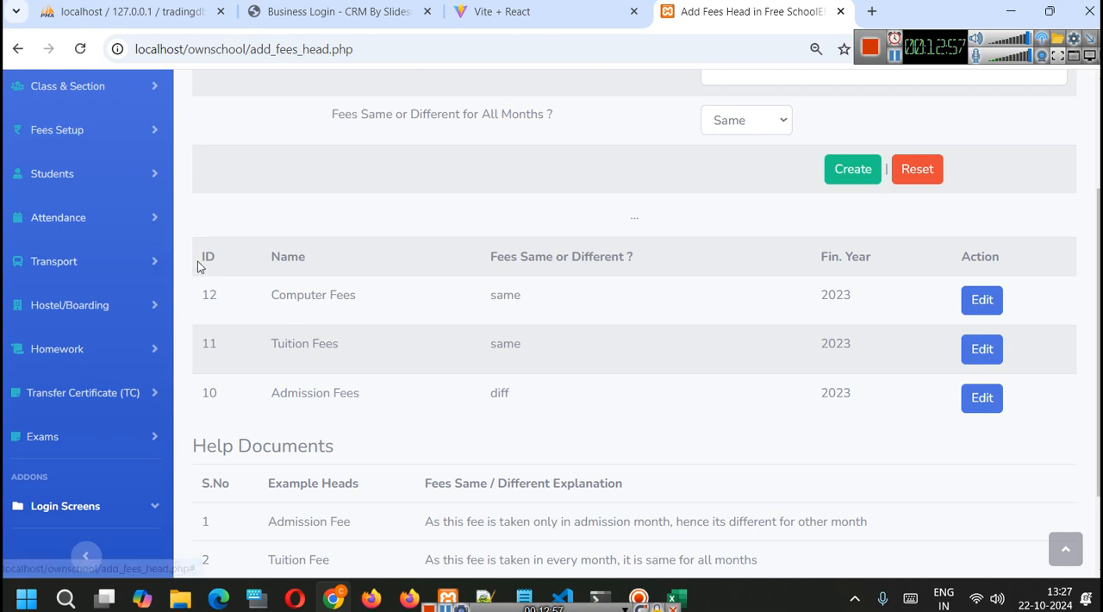
- Open Fees Setup and confirm with Yes that all fees heads are added for financial year 2023
{"action": "left_click", "coordinate": [82, 141]}
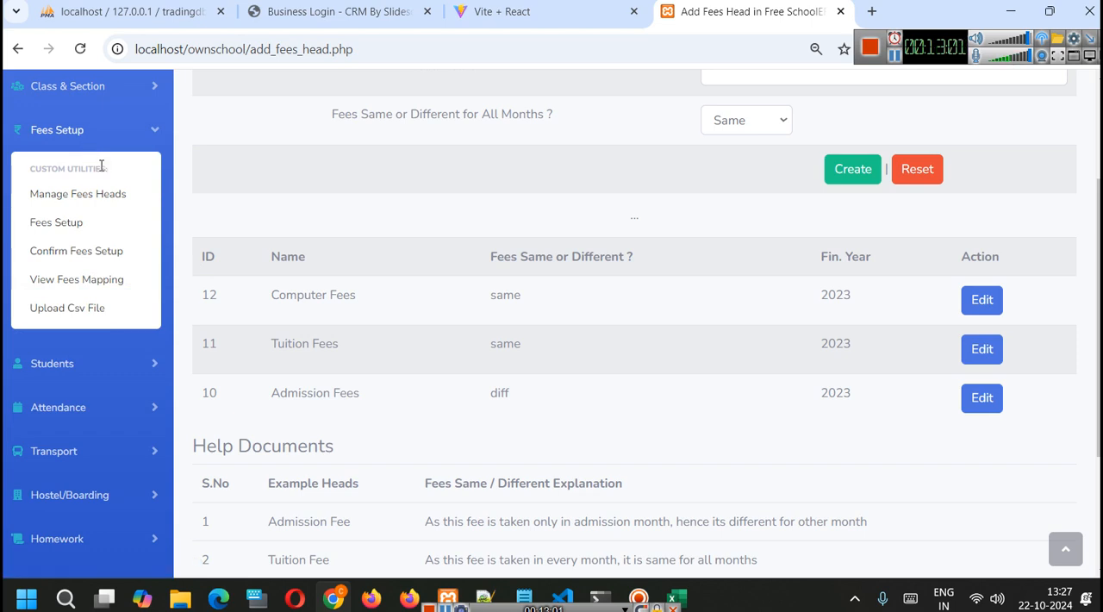
{"action": "left_click", "coordinate": [70, 221]}
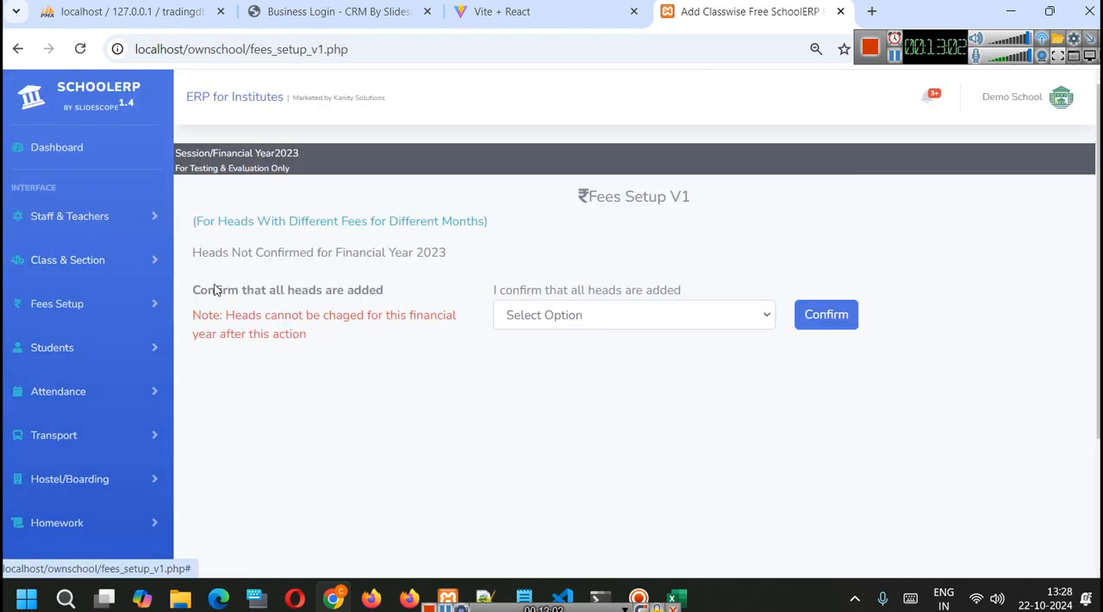
{"action": "left_click", "coordinate": [633, 317]}
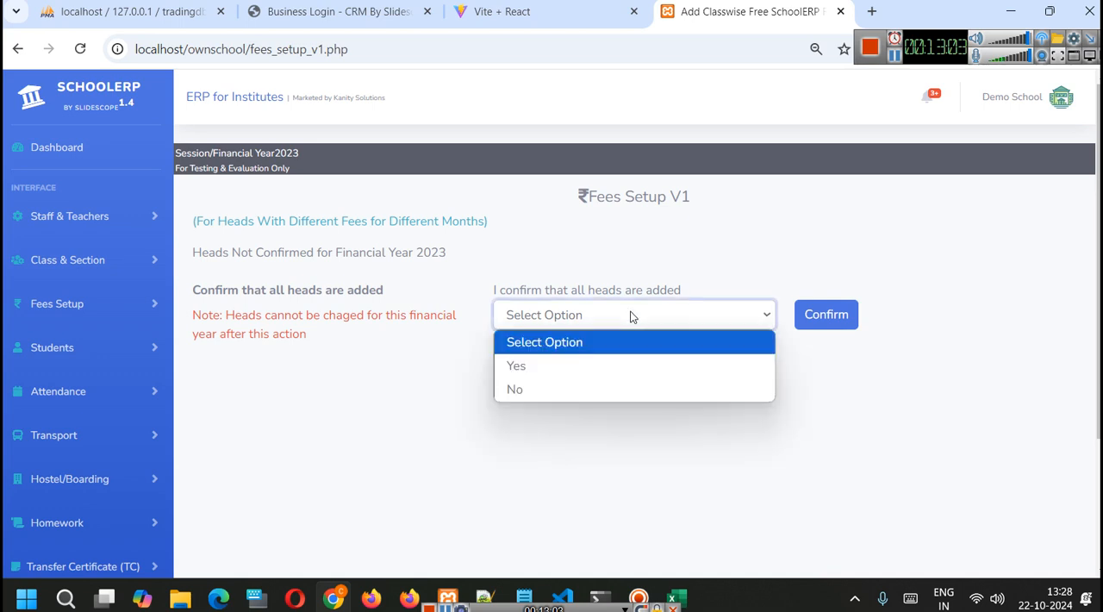
{"action": "left_click", "coordinate": [498, 288]}
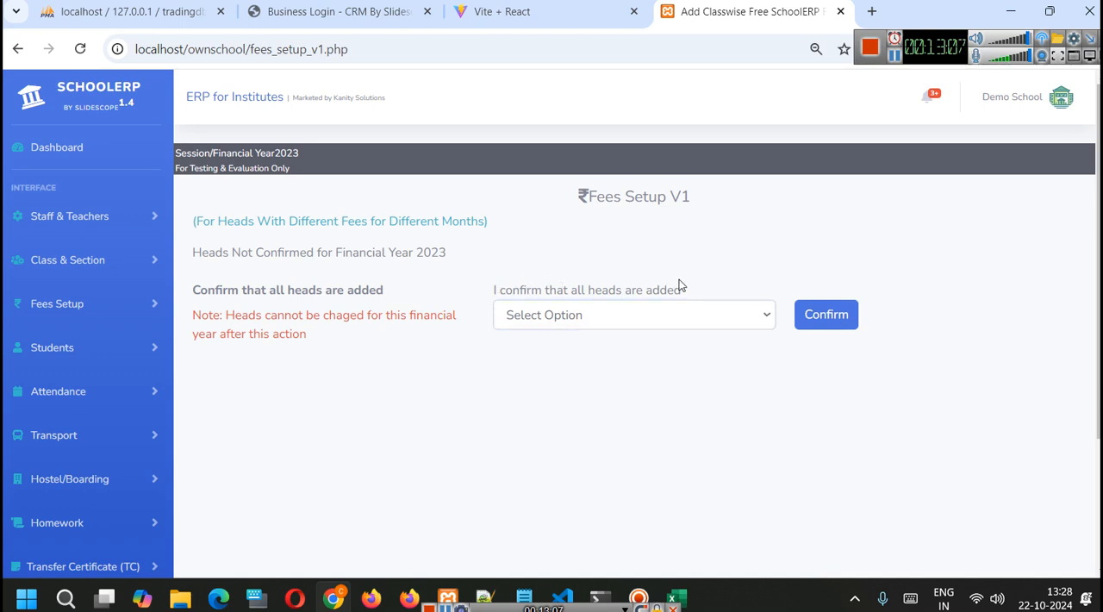
{"action": "left_click", "coordinate": [653, 315]}
{"action": "left_click", "coordinate": [617, 362]}
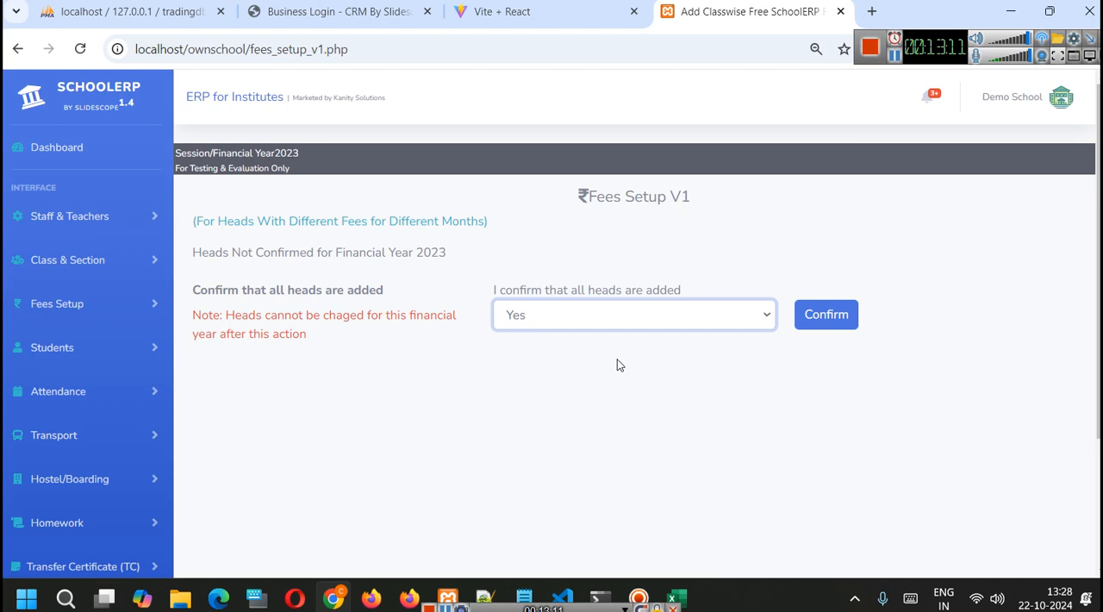
{"action": "left_click", "coordinate": [857, 327]}
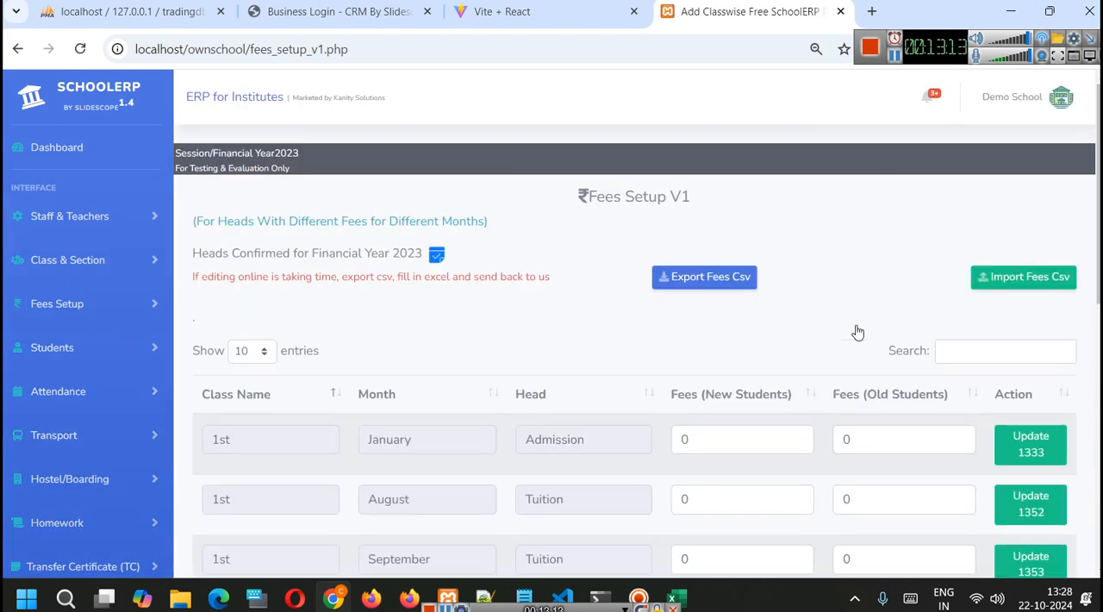
- Examine the class-wise monthly fees table, including the new and old student fee fields and the CSV options
{"action": "scroll", "coordinate": [818, 291], "scroll_direction": "down", "scroll_amount": 7}
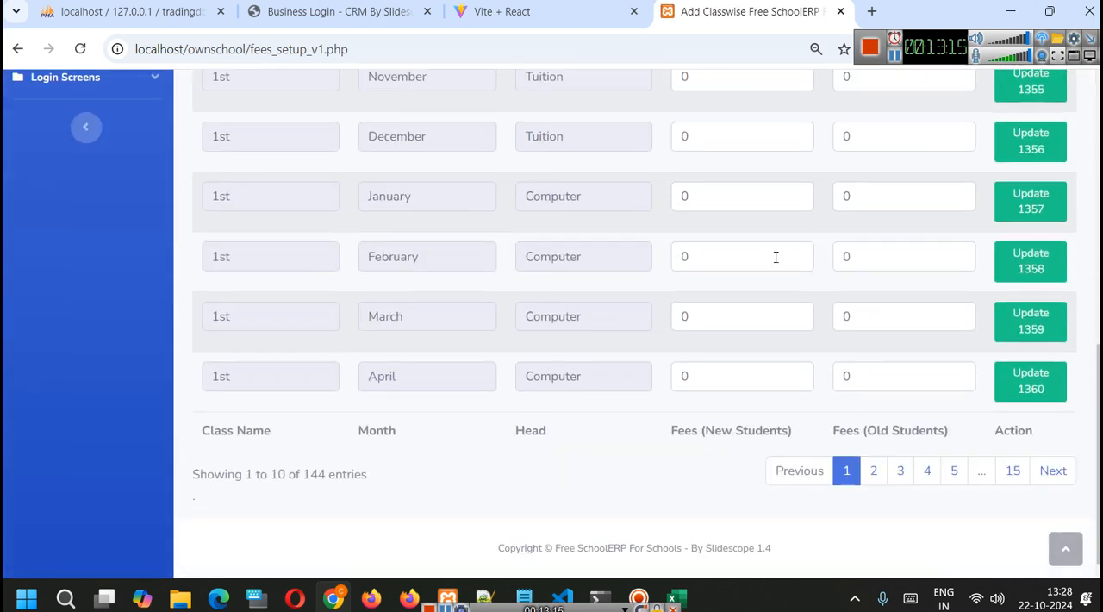
{"action": "scroll", "coordinate": [776, 257], "scroll_direction": "up", "scroll_amount": 5}
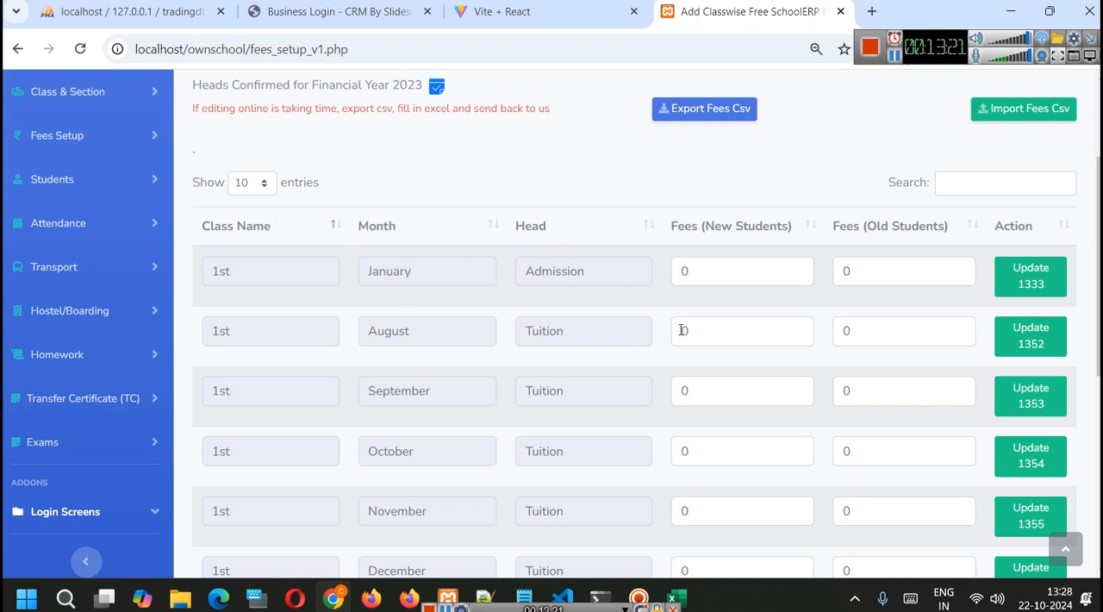
{"action": "scroll", "coordinate": [681, 328], "scroll_direction": "up", "scroll_amount": 2}
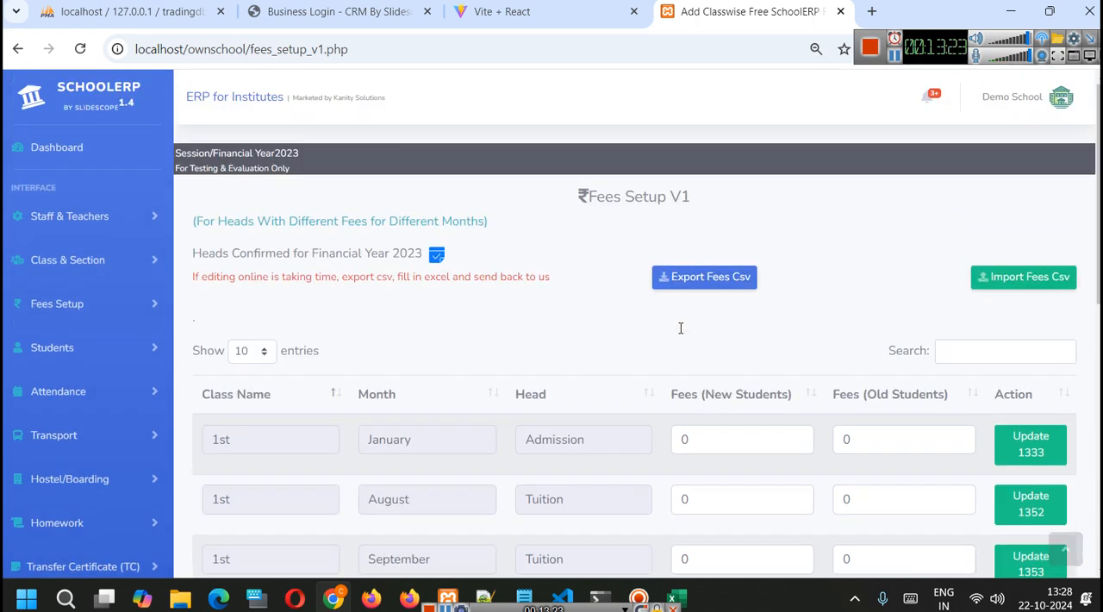
{"action": "scroll", "coordinate": [681, 328], "scroll_direction": "down", "scroll_amount": 4}
{"action": "scroll", "coordinate": [775, 279], "scroll_direction": "down", "scroll_amount": 2}
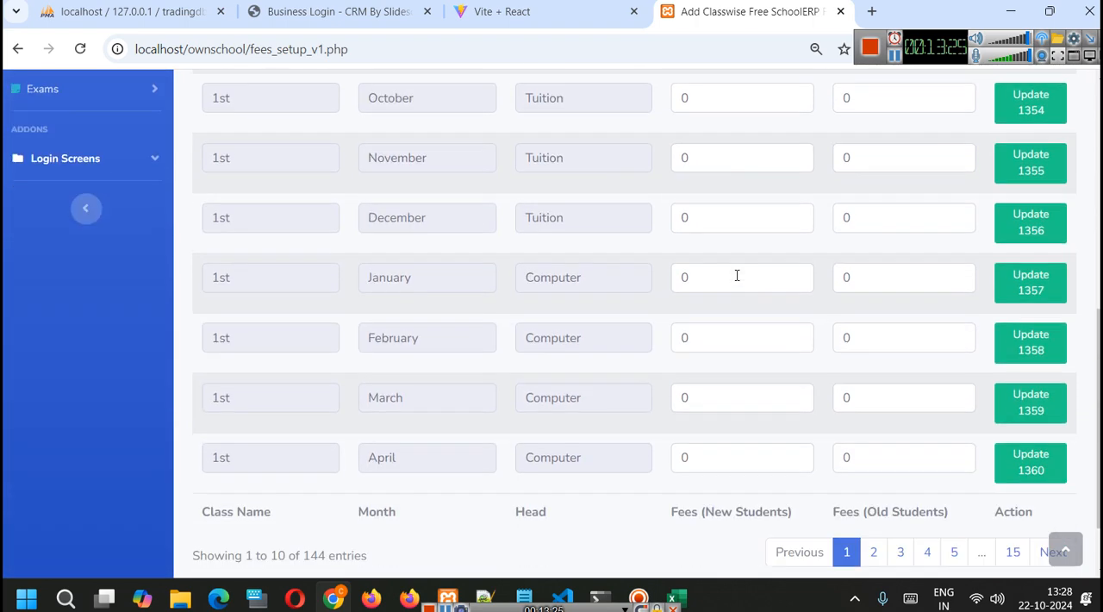
{"action": "scroll", "coordinate": [741, 285], "scroll_direction": "up", "scroll_amount": 4}
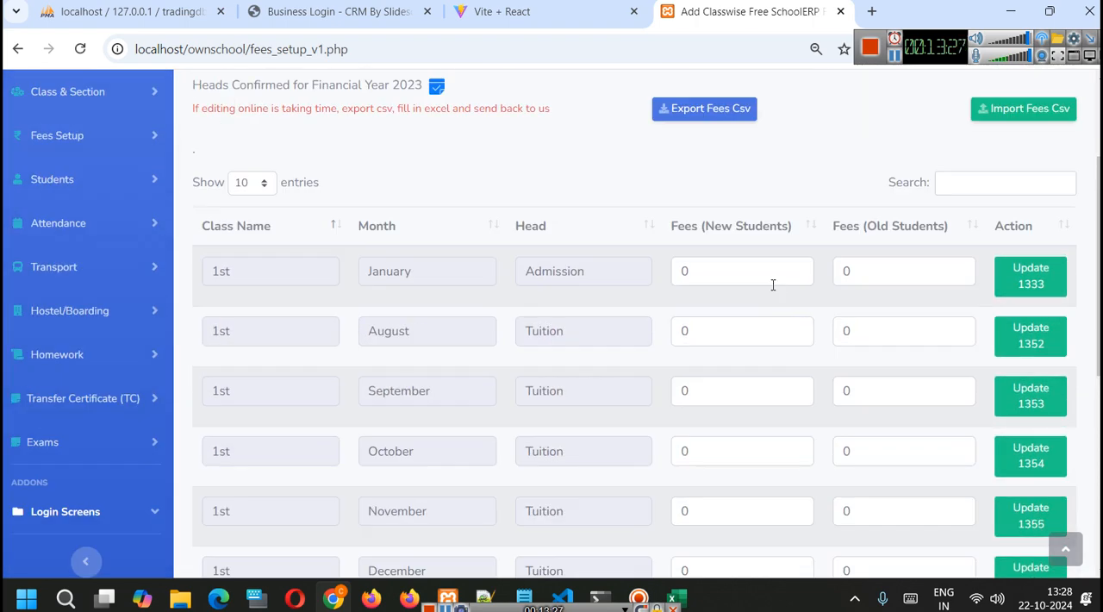
{"action": "left_click", "coordinate": [764, 274]}
{"action": "left_click", "coordinate": [864, 273]}
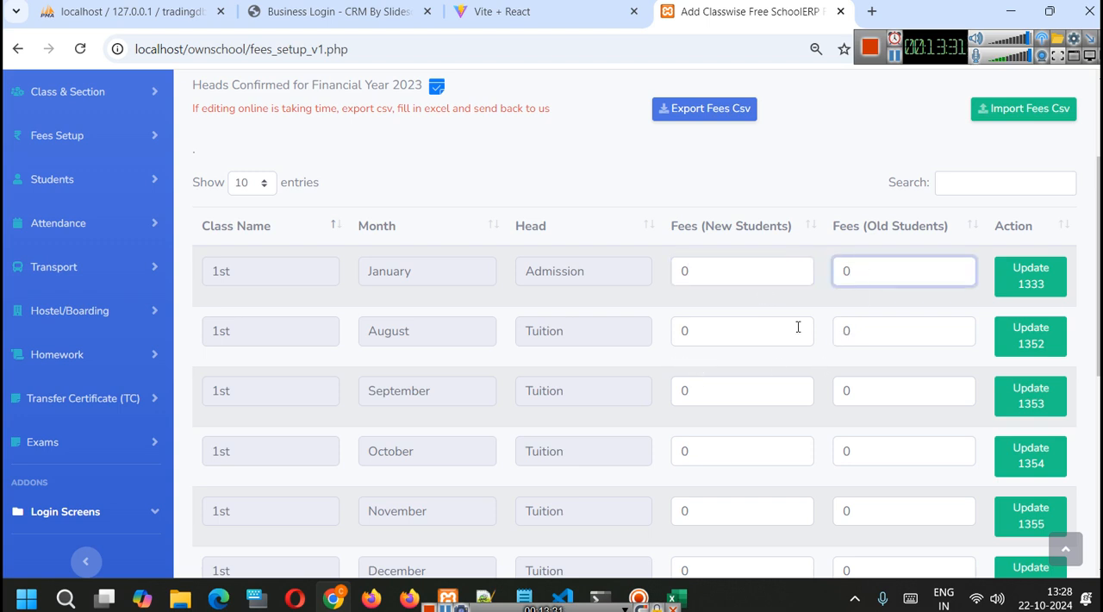
{"action": "scroll", "coordinate": [703, 344], "scroll_direction": "up", "scroll_amount": 1}
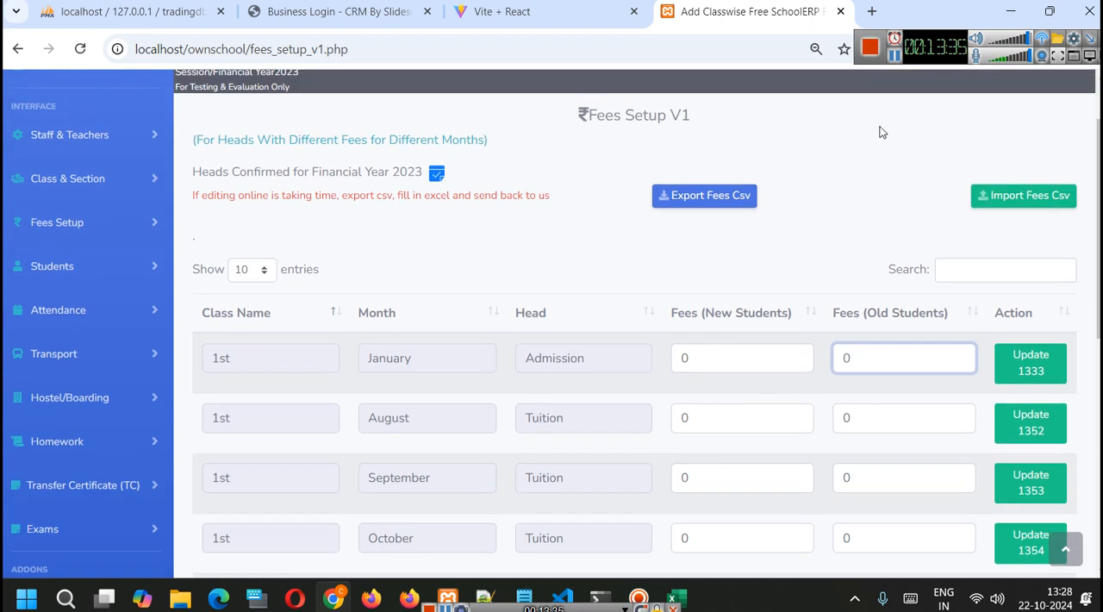
- Export the fees setup as CSV, open the exported file in Excel and narrow the Old_Student_Fee column
{"action": "left_click", "coordinate": [737, 197]}
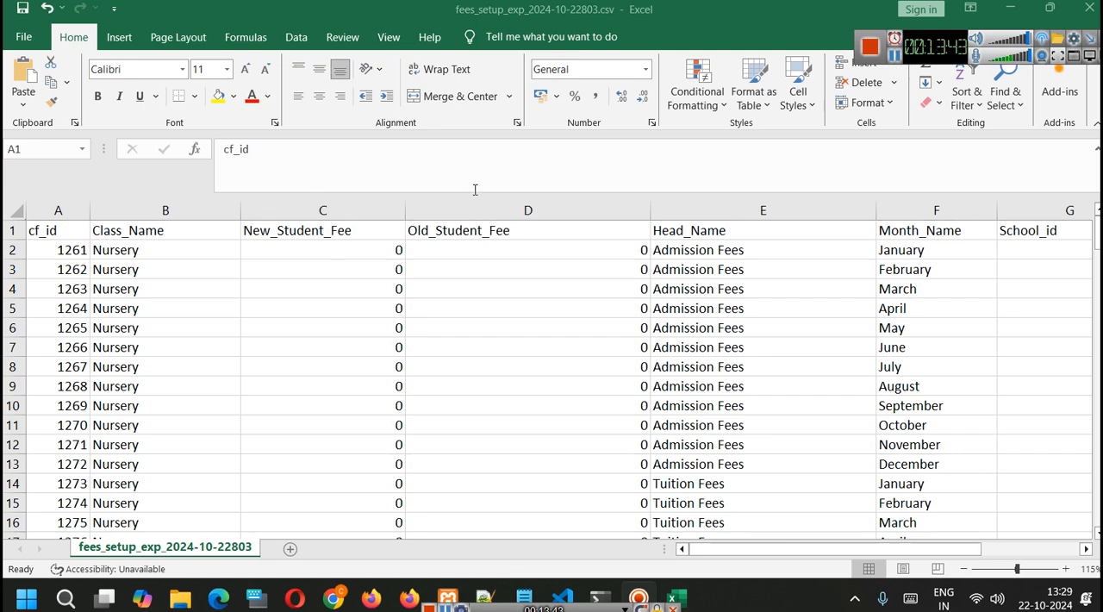
{"action": "left_click", "coordinate": [468, 173]}
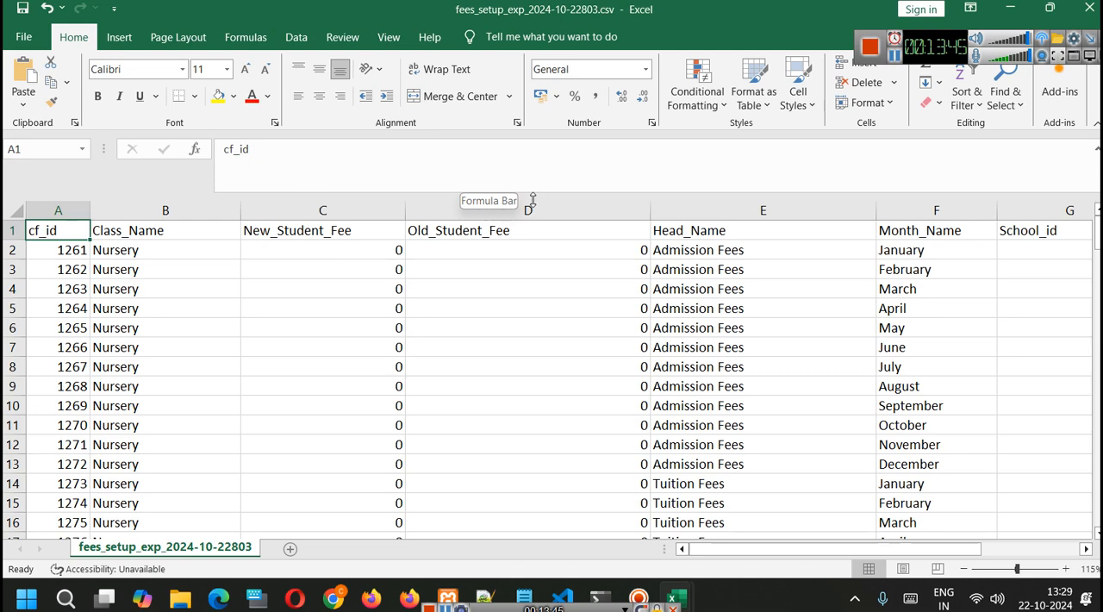
{"action": "left_click", "coordinate": [487, 303]}
{"action": "left_click_drag", "start_coordinate": [649, 215], "coordinate": [569, 215]}
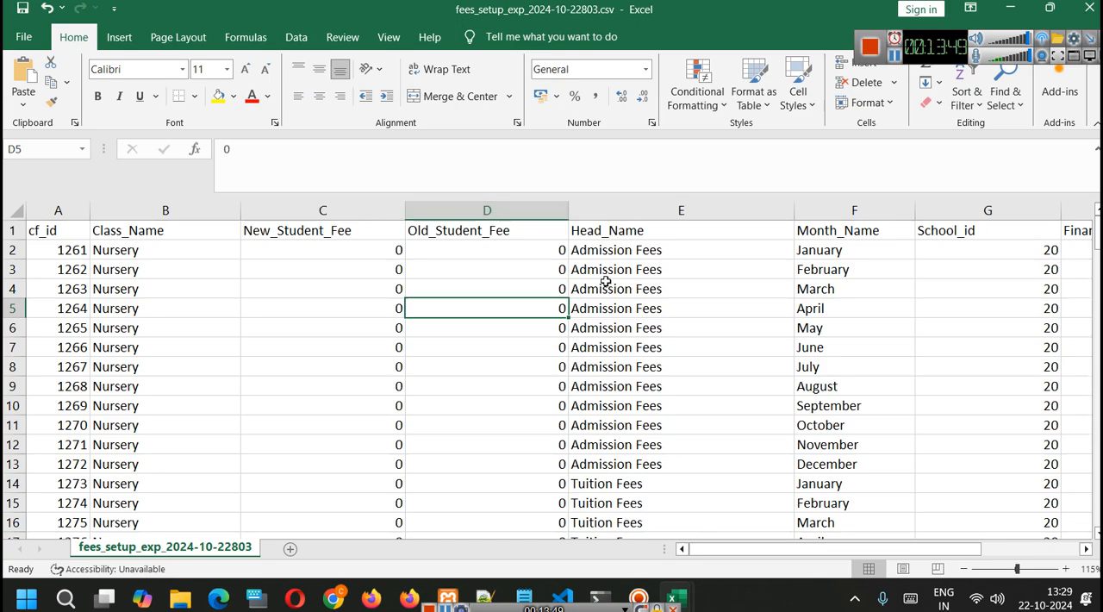
- Examine the monthly Admission, Tuition and Computer Fees rows for all classes in the exported workbook and return to its first row
{"action": "scroll", "coordinate": [606, 282], "scroll_direction": "down", "scroll_amount": 20}
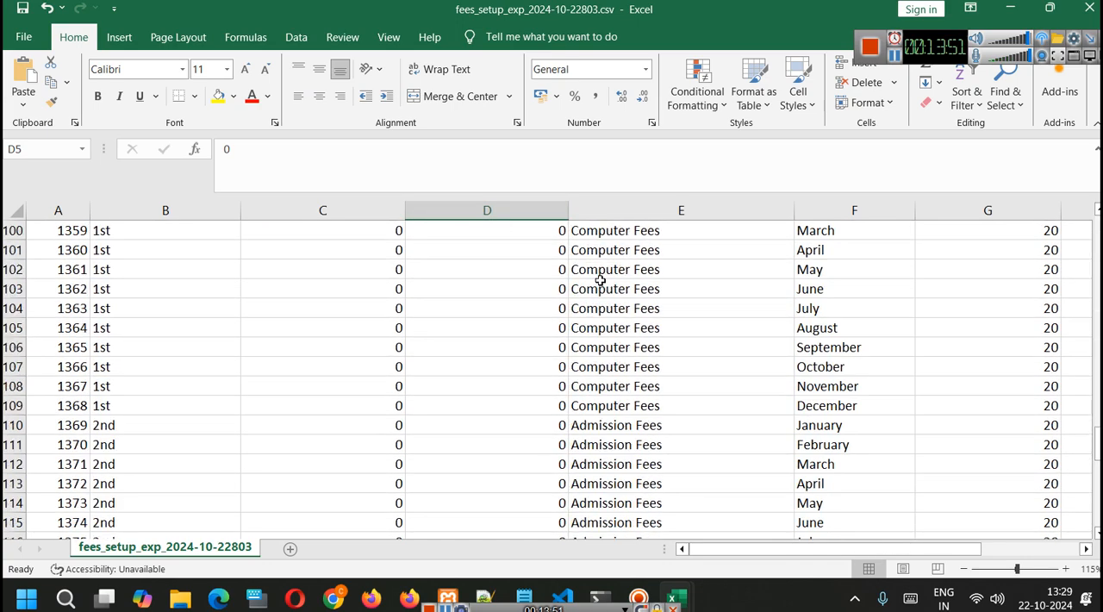
{"action": "scroll", "coordinate": [601, 281], "scroll_direction": "down", "scroll_amount": 14}
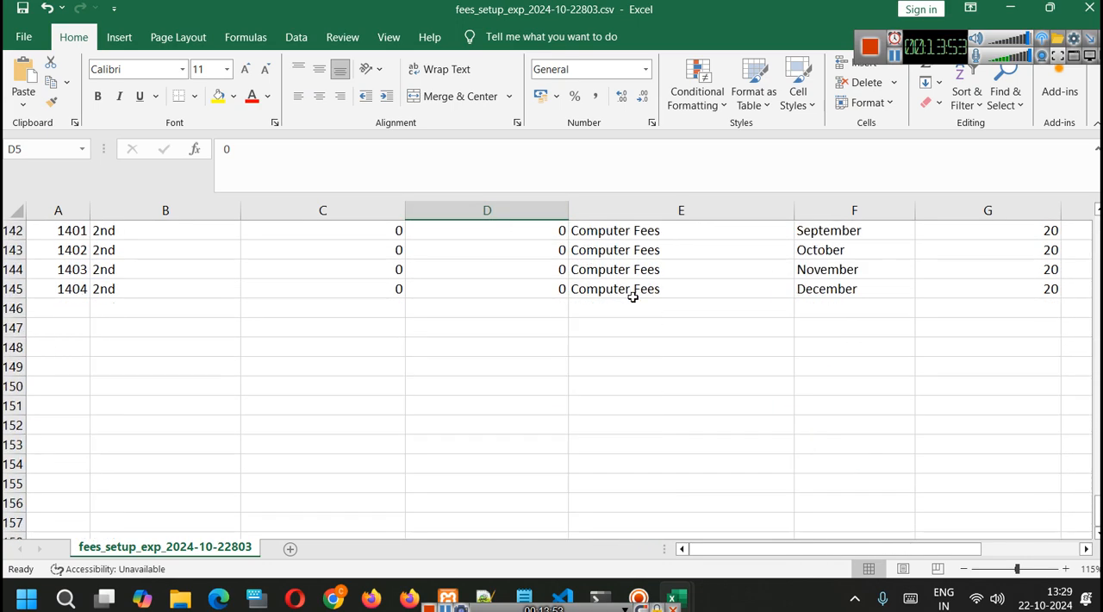
{"action": "scroll", "coordinate": [633, 296], "scroll_direction": "up", "scroll_amount": 19}
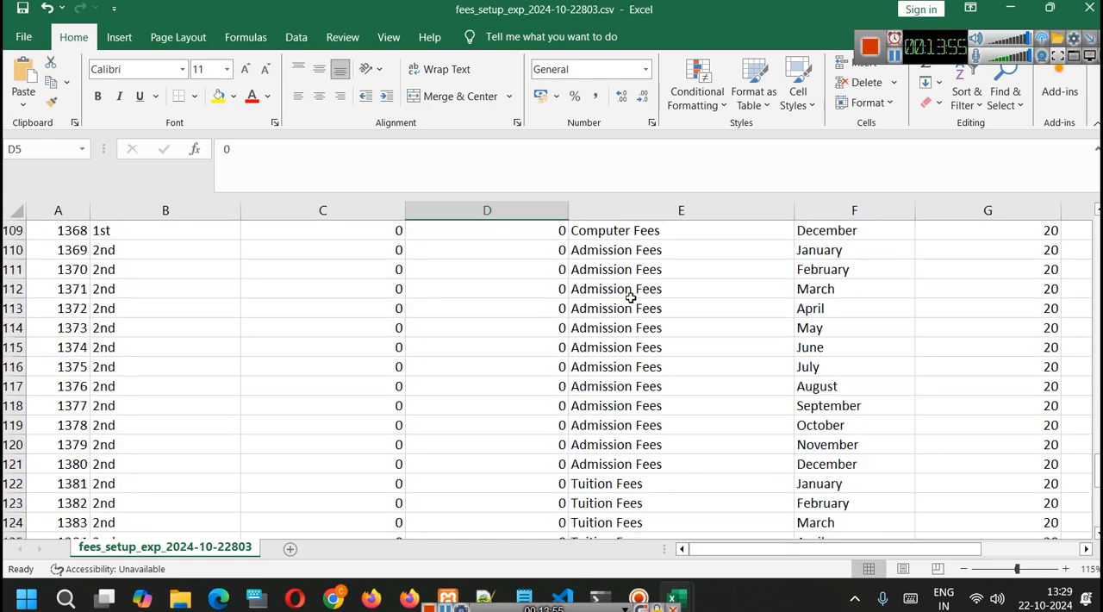
{"action": "scroll", "coordinate": [632, 296], "scroll_direction": "up", "scroll_amount": 20}
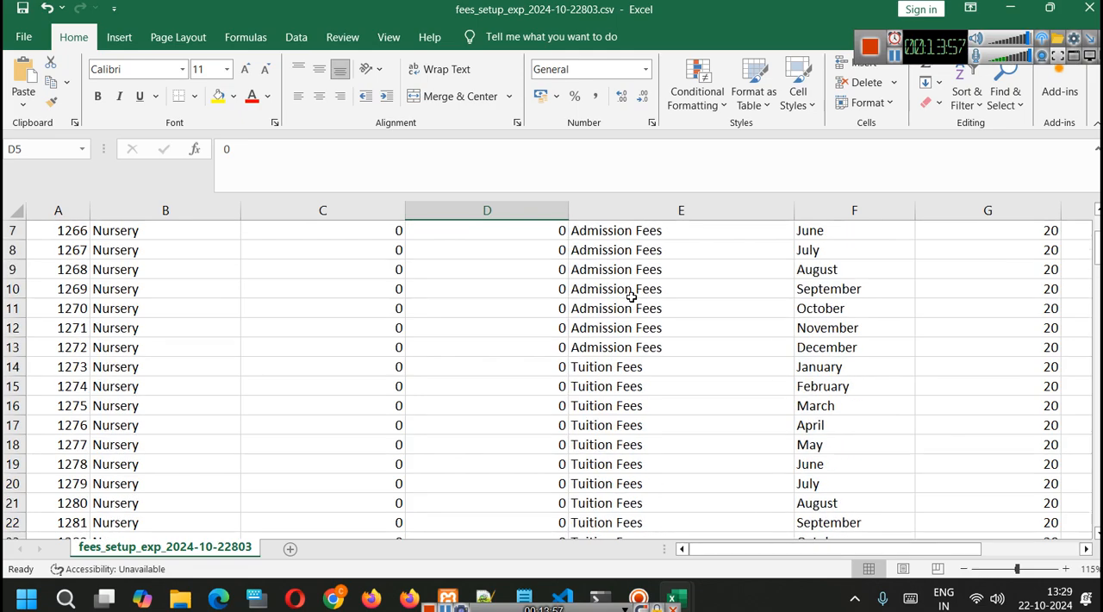
{"action": "mouse_move", "coordinate": [1097, 226]}
{"action": "left_mouse_down"}
{"action": "mouse_move", "coordinate": [1097, 508]}
{"action": "mouse_move", "coordinate": [1097, 226]}
{"action": "left_mouse_up"}
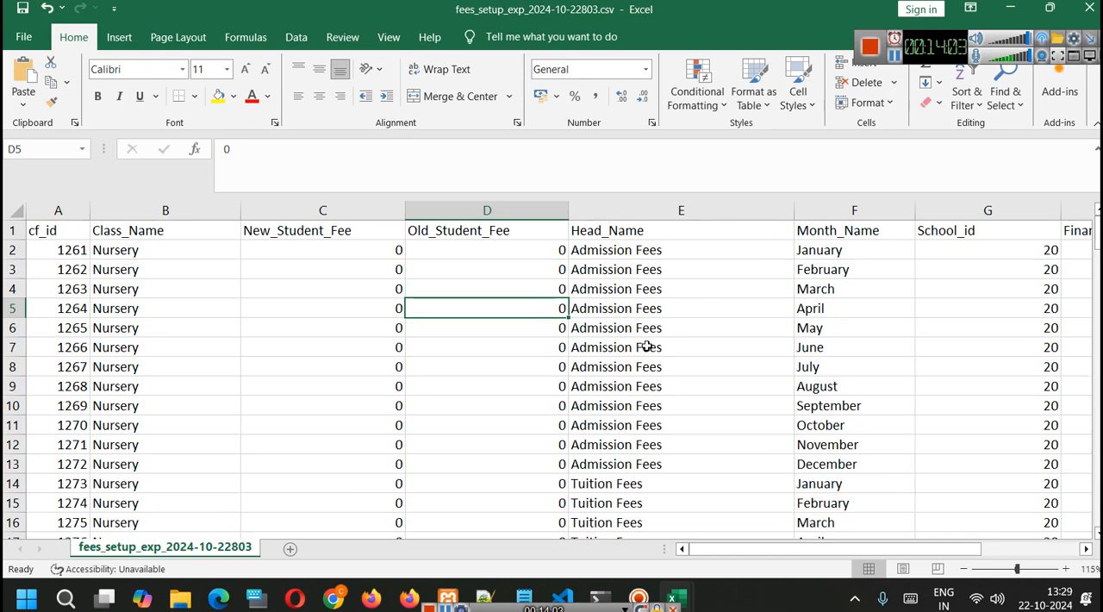
- Set both the old and new student fee for Nursery's April Admission Fees to 100
{"action": "left_click", "coordinate": [645, 424]}
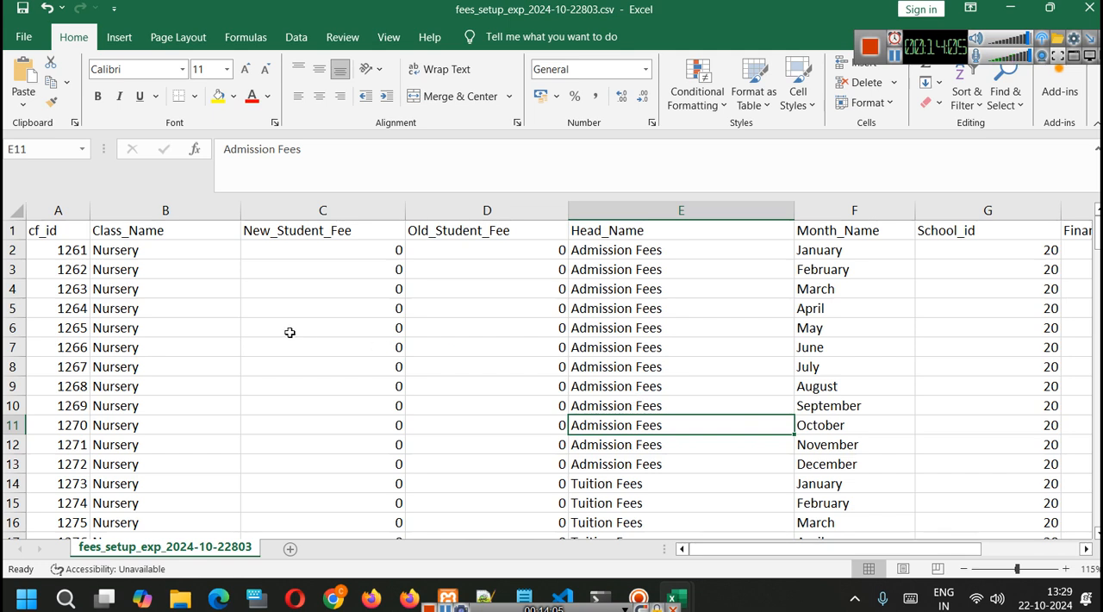
{"action": "left_click", "coordinate": [528, 332]}
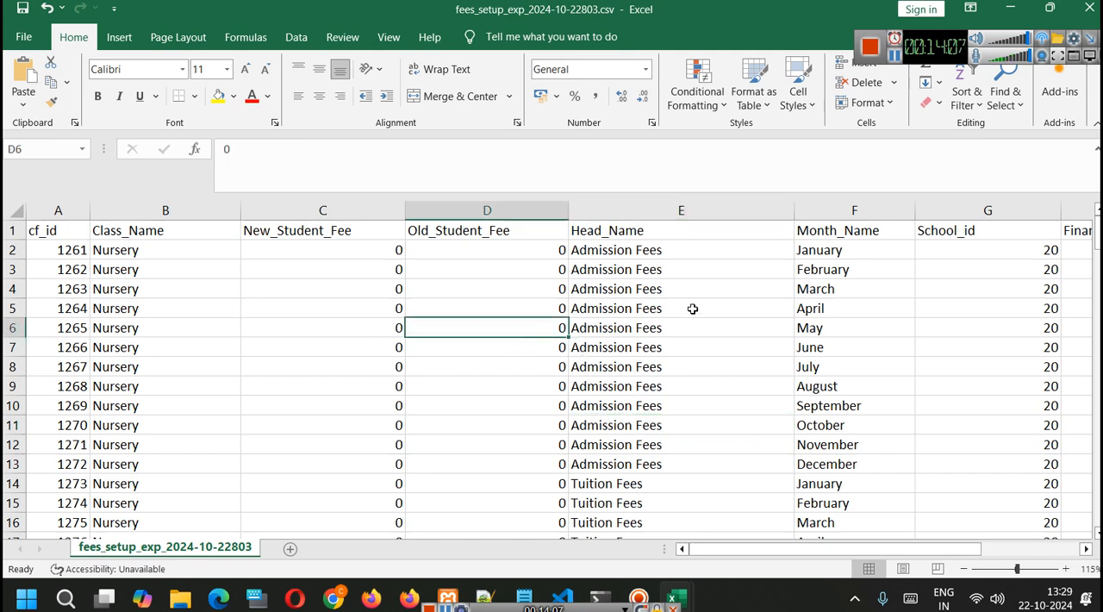
{"action": "left_click", "coordinate": [535, 307]}
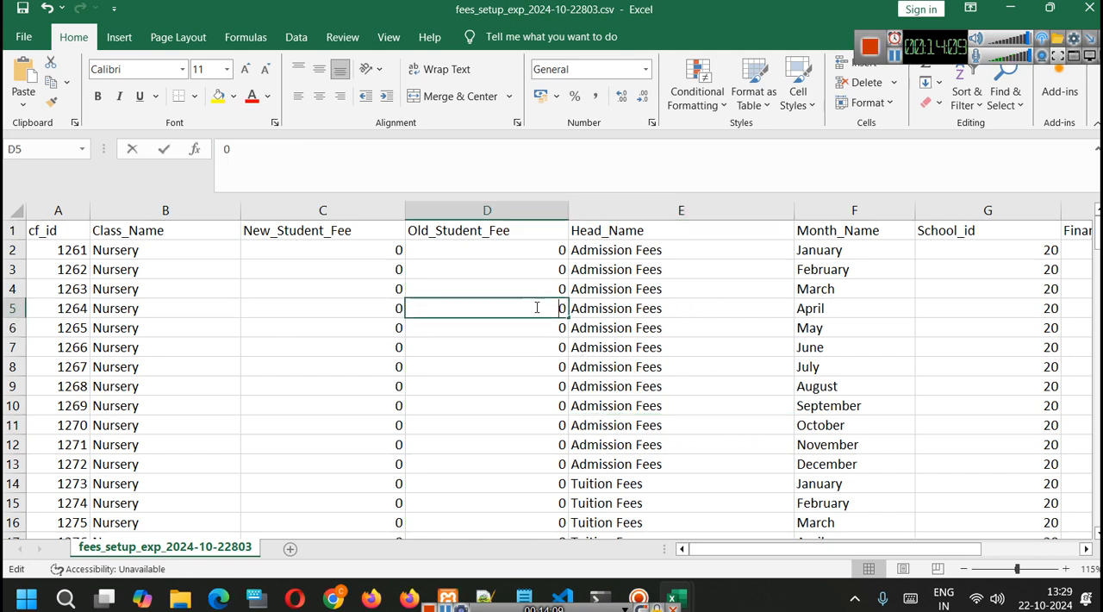
{"action": "type", "text": "100"}
{"action": "key", "text": "Return"}
{"action": "left_click", "coordinate": [544, 311]}
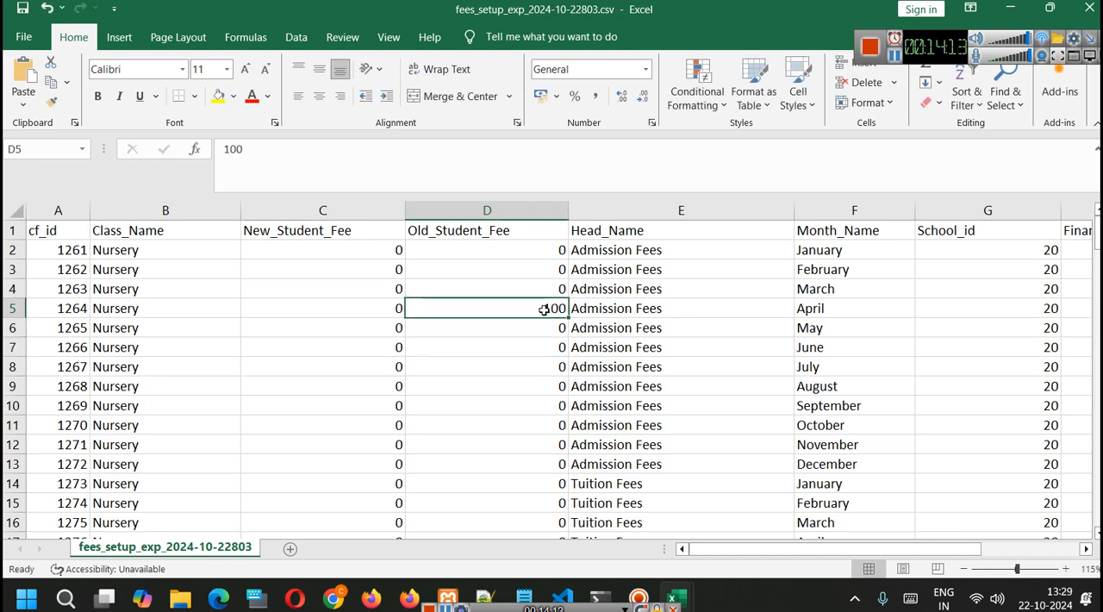
{"action": "key", "text": "ctrl+c"}
{"action": "left_click", "coordinate": [374, 307]}
{"action": "key", "text": "ctrl+v"}
{"action": "left_click", "coordinate": [485, 377]}
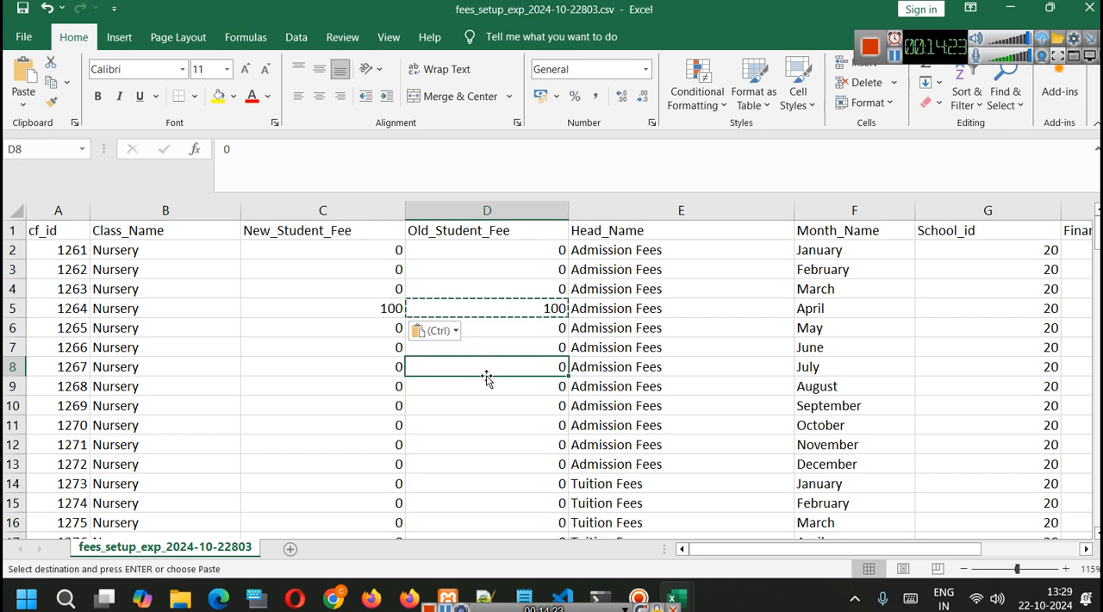
{"action": "left_click", "coordinate": [579, 367]}
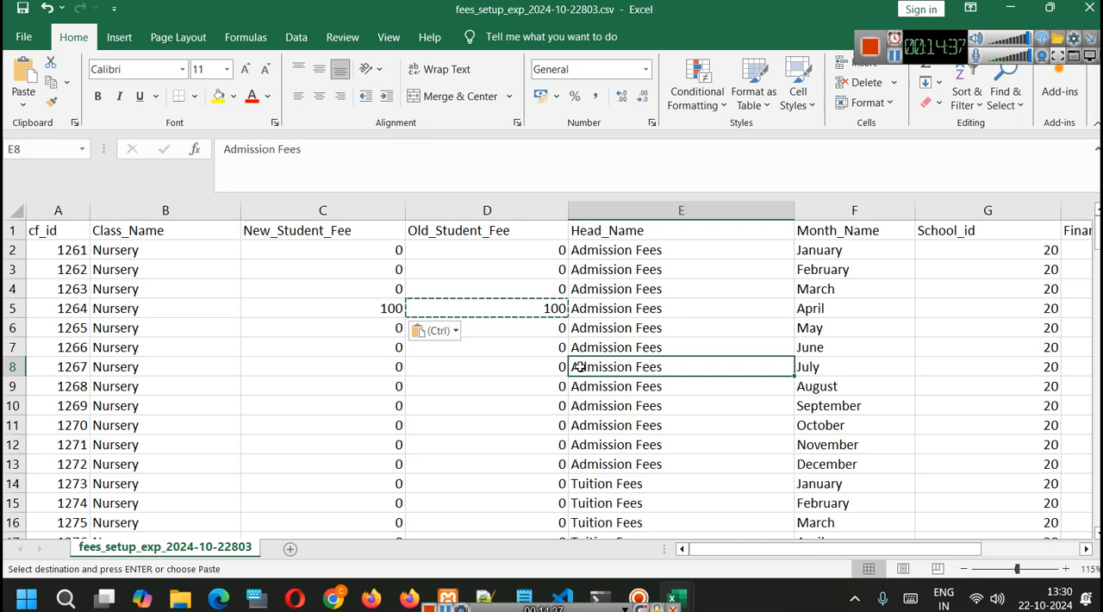
{"action": "scroll", "coordinate": [528, 365], "scroll_direction": "down", "scroll_amount": 3}
{"action": "scroll", "coordinate": [514, 299], "scroll_direction": "up", "scroll_amount": 3}
{"action": "left_click", "coordinate": [479, 463]}
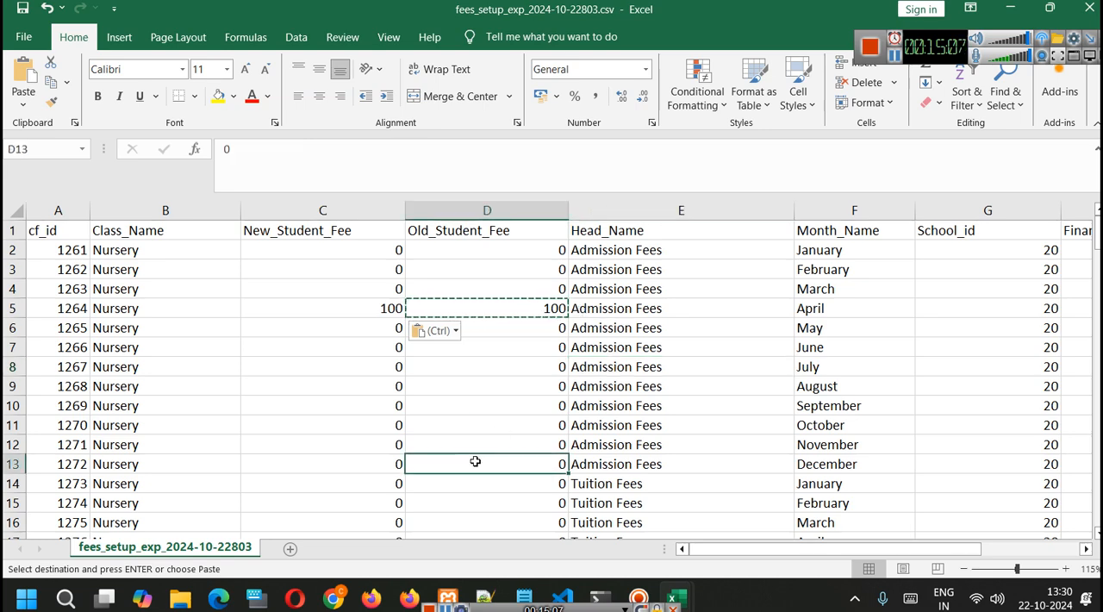
- Set Nursery's January Tuition Fees to 40 for new students and 30 for old students
{"action": "scroll", "coordinate": [532, 396], "scroll_direction": "down", "scroll_amount": 2}
{"action": "scroll", "coordinate": [582, 373], "scroll_direction": "down", "scroll_amount": 3}
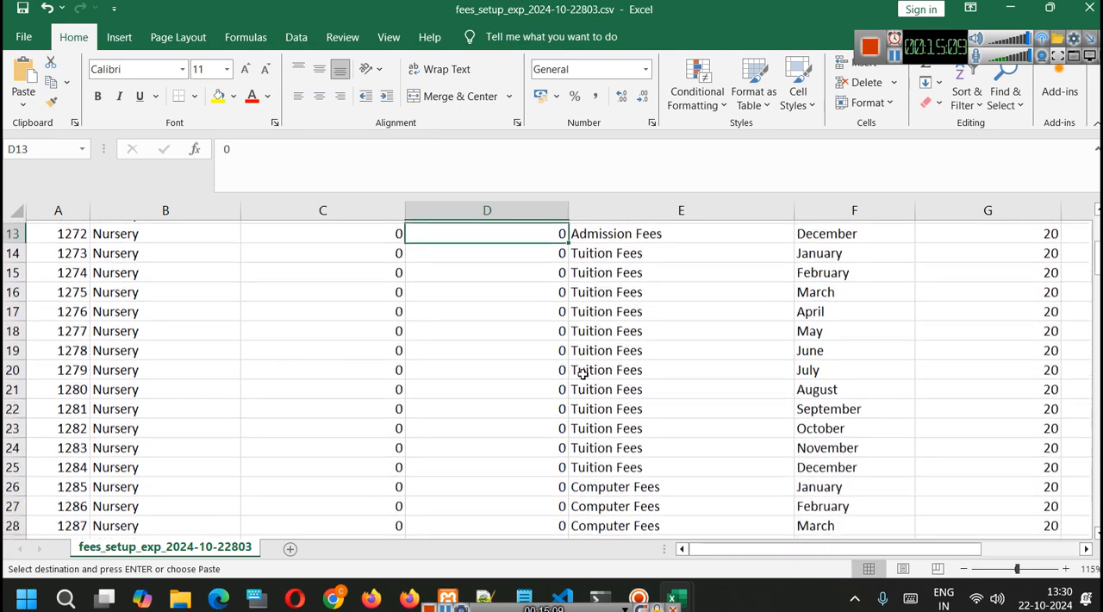
{"action": "scroll", "coordinate": [583, 373], "scroll_direction": "up", "scroll_amount": 2}
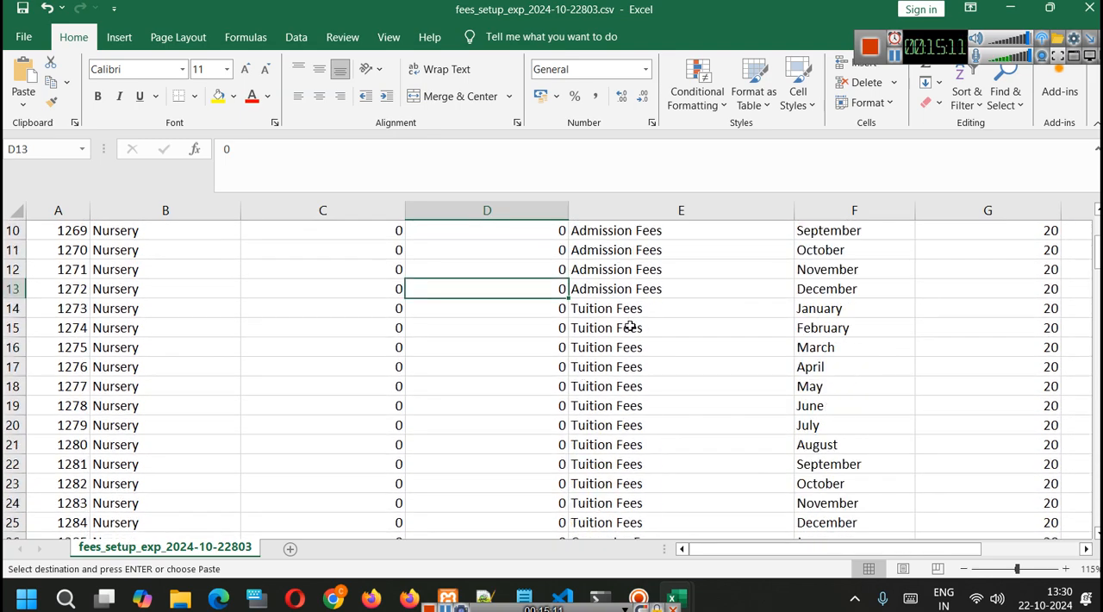
{"action": "left_click", "coordinate": [380, 303]}
{"action": "double_click", "coordinate": [381, 303]}
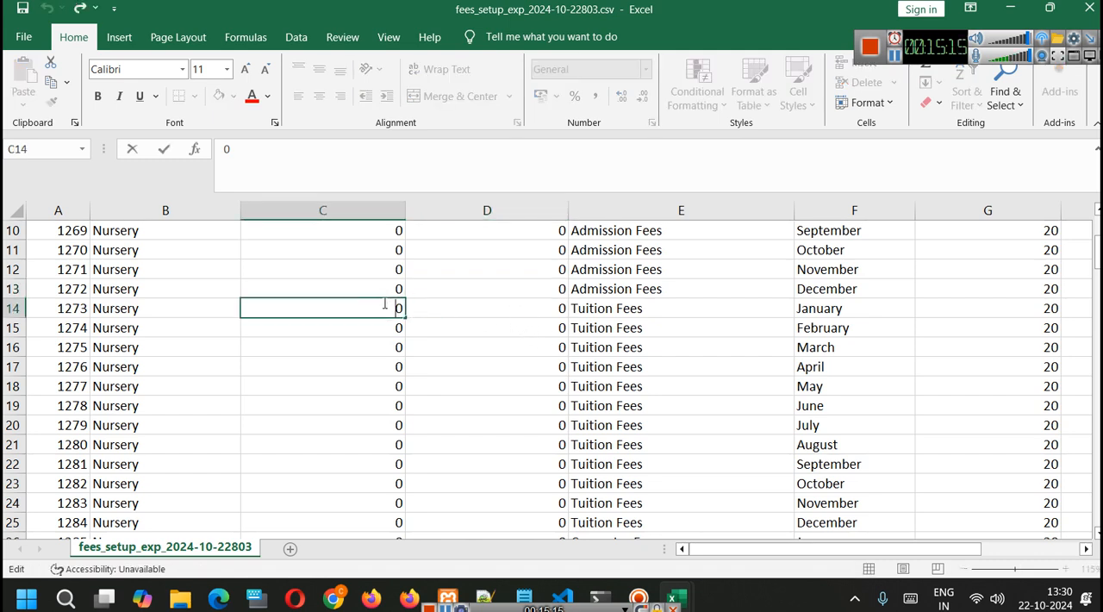
{"action": "type", "text": "400"}
{"action": "double_click", "coordinate": [383, 303]}
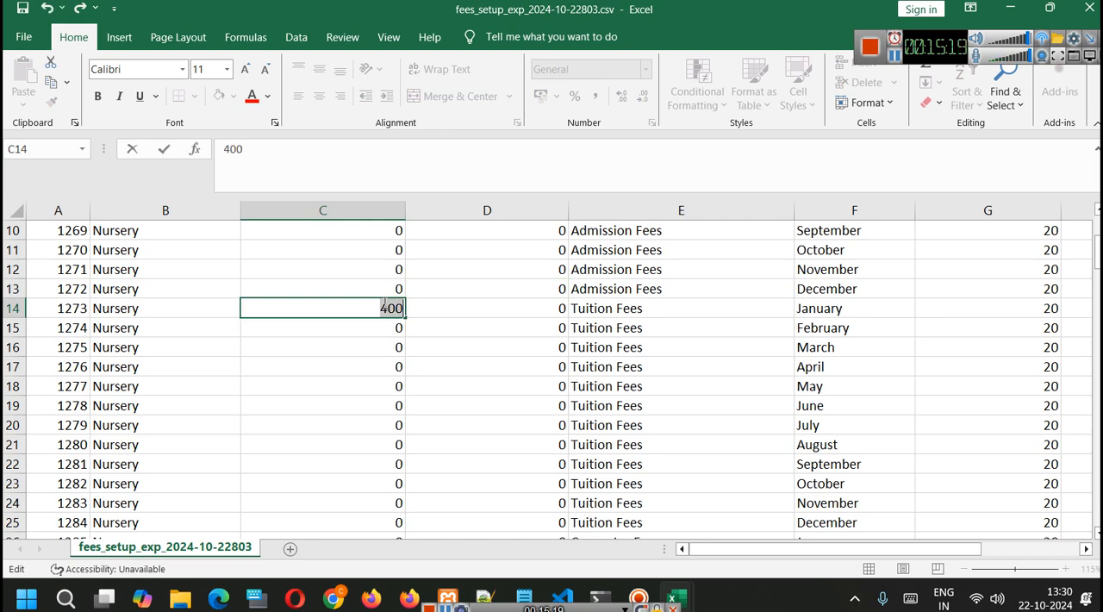
{"action": "type", "text": "40"}
{"action": "key", "text": "Escape"}
{"action": "scroll", "coordinate": [408, 318], "scroll_direction": "up", "scroll_amount": 3}
{"action": "scroll", "coordinate": [408, 318], "scroll_direction": "down", "scroll_amount": 1}
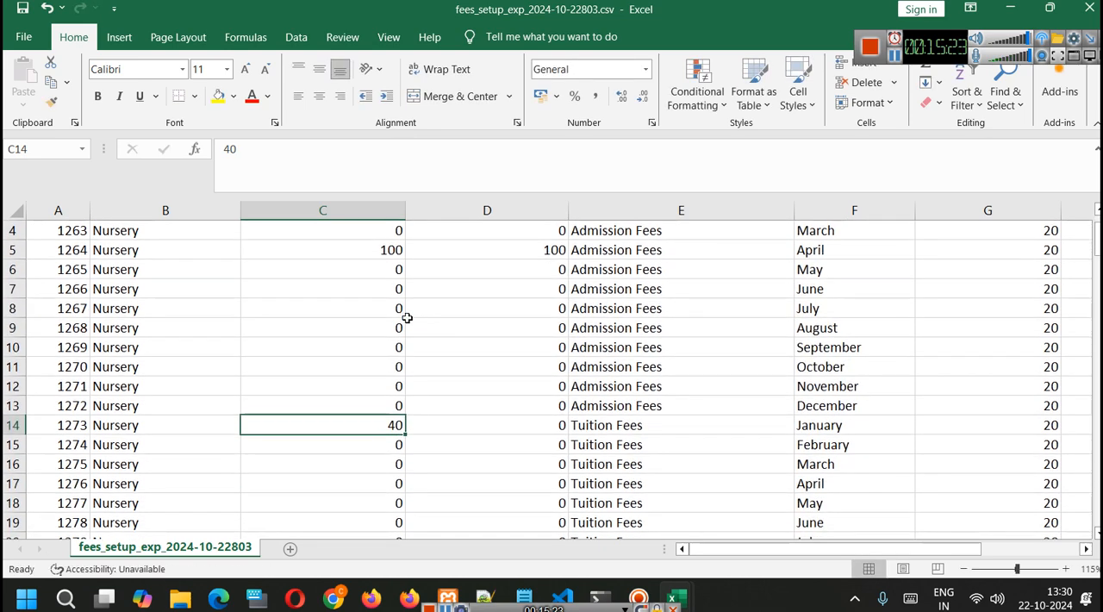
{"action": "double_click", "coordinate": [521, 428]}
{"action": "type", "text": "3"}
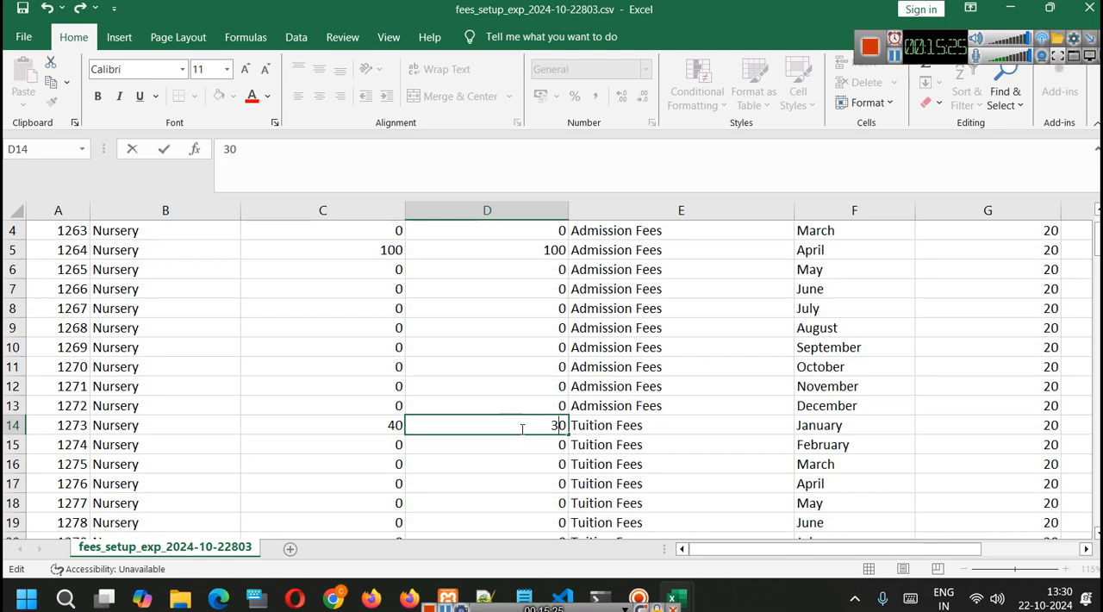
{"action": "left_click", "coordinate": [517, 461]}
- Fill Nursery's January Tuition Fees values for new and old students down through December
{"action": "scroll", "coordinate": [490, 423], "scroll_direction": "down", "scroll_amount": 2}
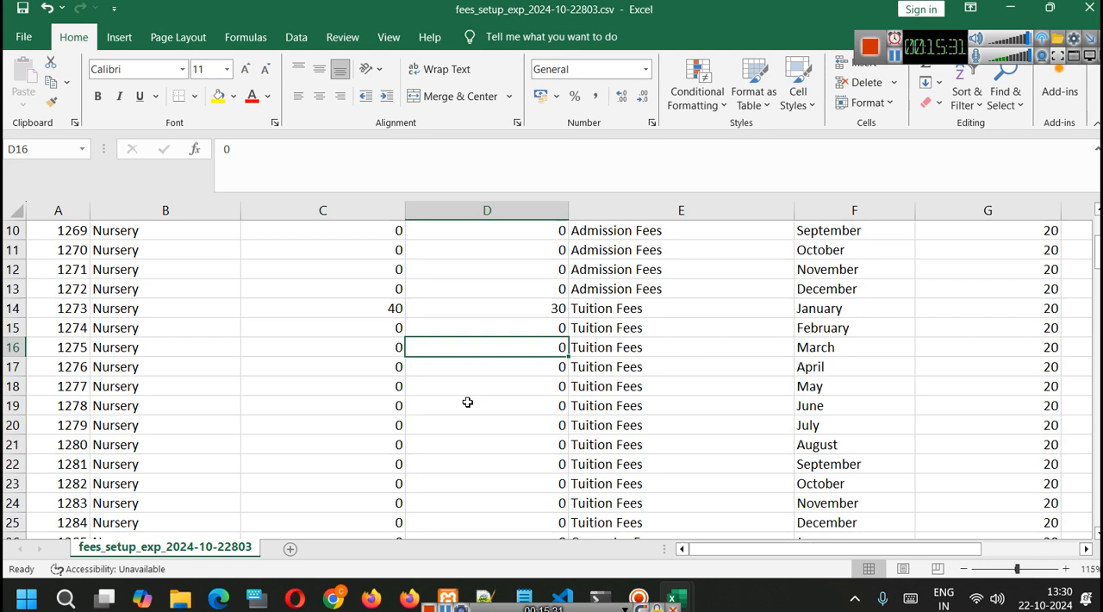
{"action": "left_click_drag", "start_coordinate": [398, 310], "coordinate": [485, 312]}
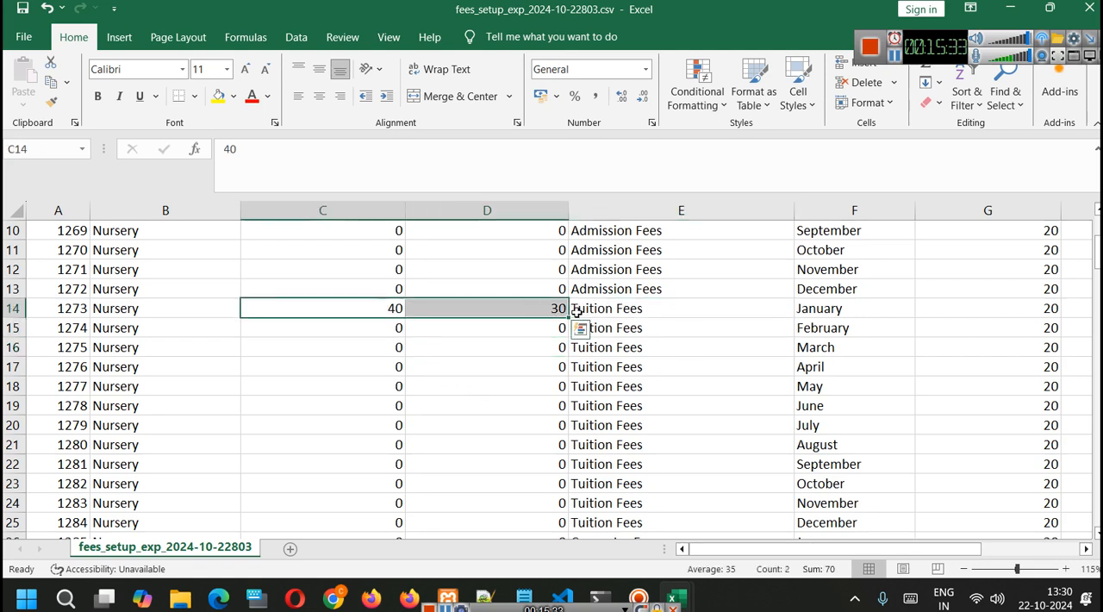
{"action": "left_click_drag", "start_coordinate": [568, 318], "coordinate": [552, 412]}
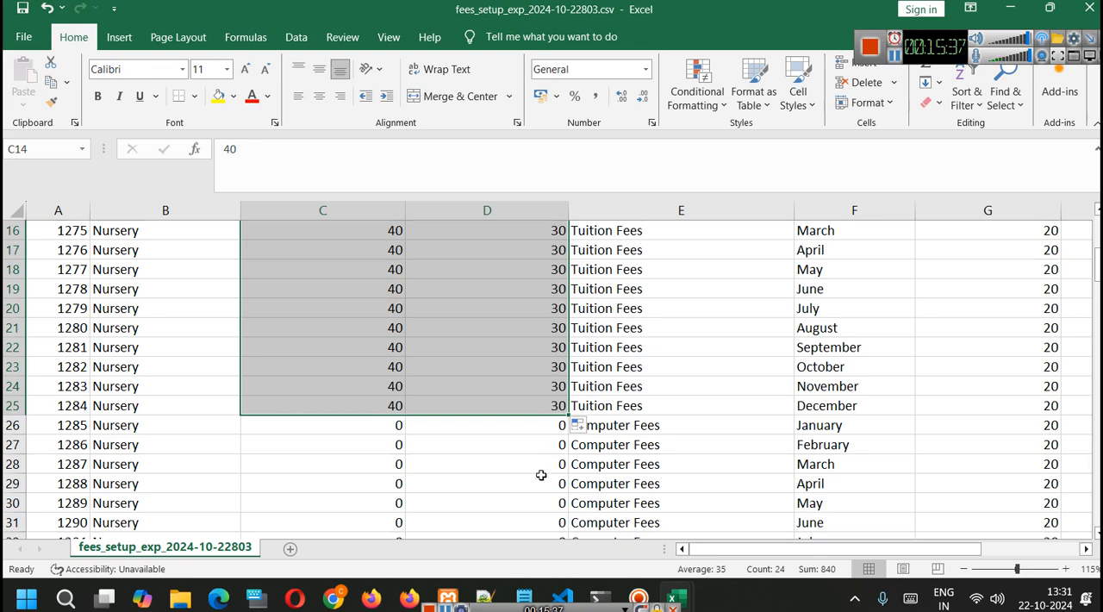
- Set the old student fee for KG's April Admission Fees to 200
{"action": "scroll", "coordinate": [515, 449], "scroll_direction": "down", "scroll_amount": 4}
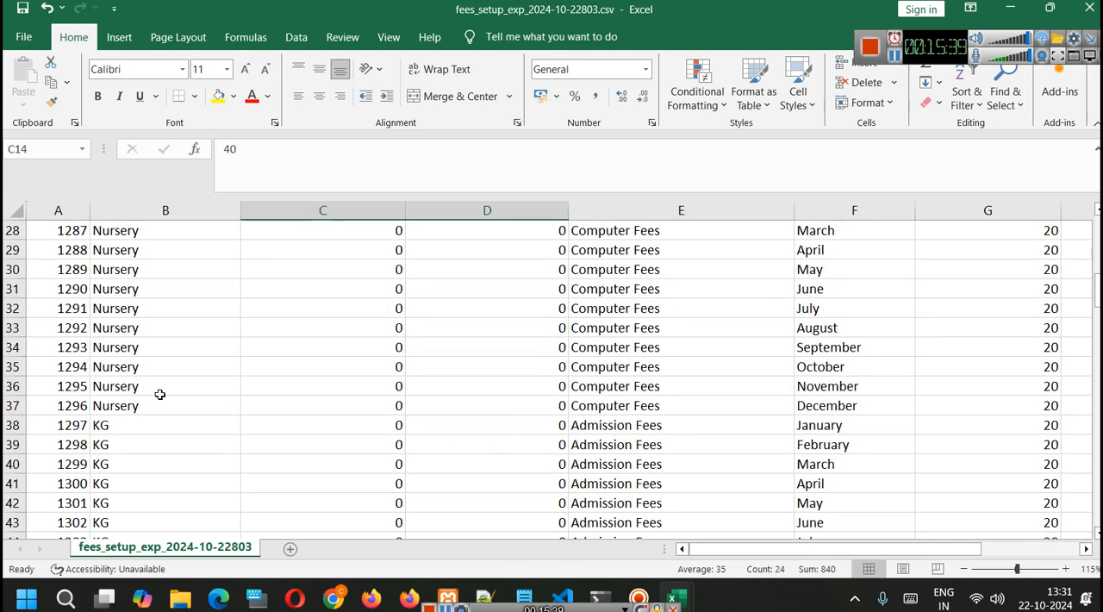
{"action": "scroll", "coordinate": [478, 377], "scroll_direction": "up", "scroll_amount": 2}
{"action": "scroll", "coordinate": [547, 362], "scroll_direction": "down", "scroll_amount": 6}
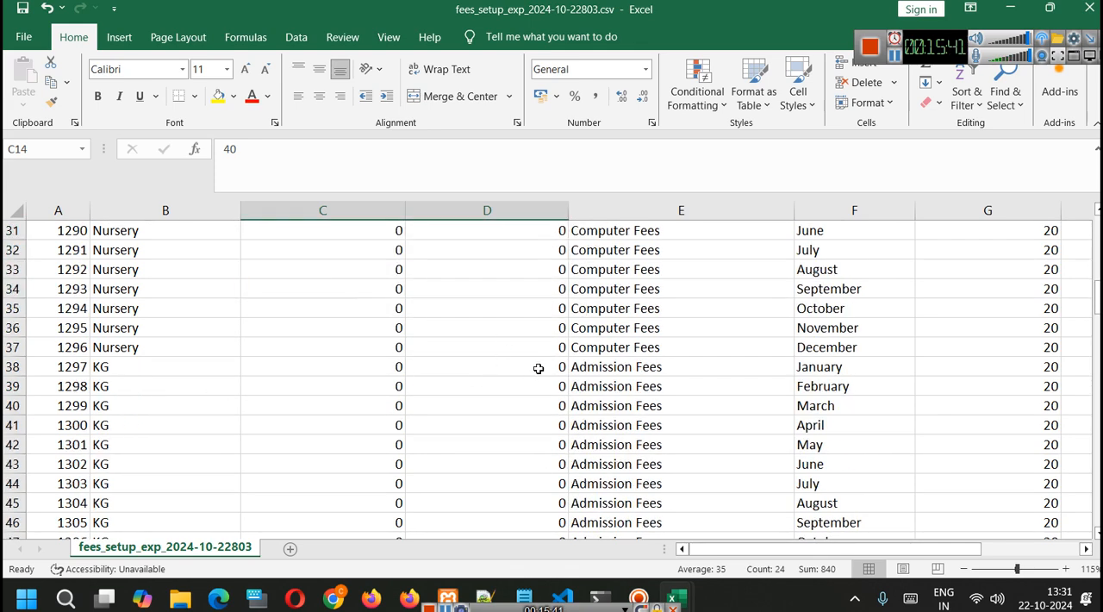
{"action": "scroll", "coordinate": [532, 406], "scroll_direction": "up", "scroll_amount": 1}
{"action": "scroll", "coordinate": [531, 406], "scroll_direction": "up", "scroll_amount": 1}
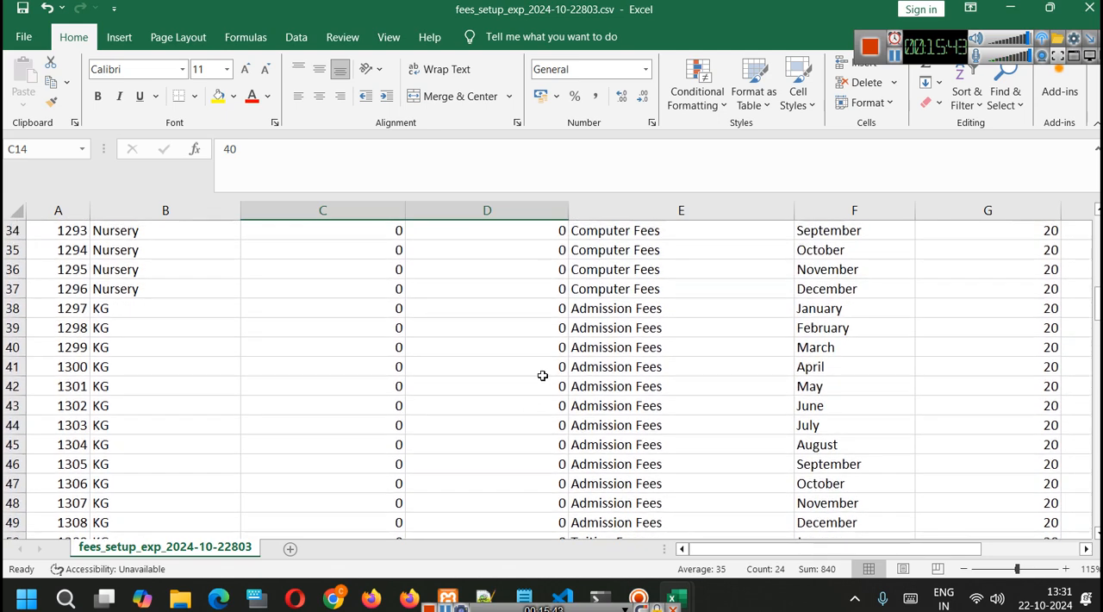
{"action": "left_click", "coordinate": [536, 307]}
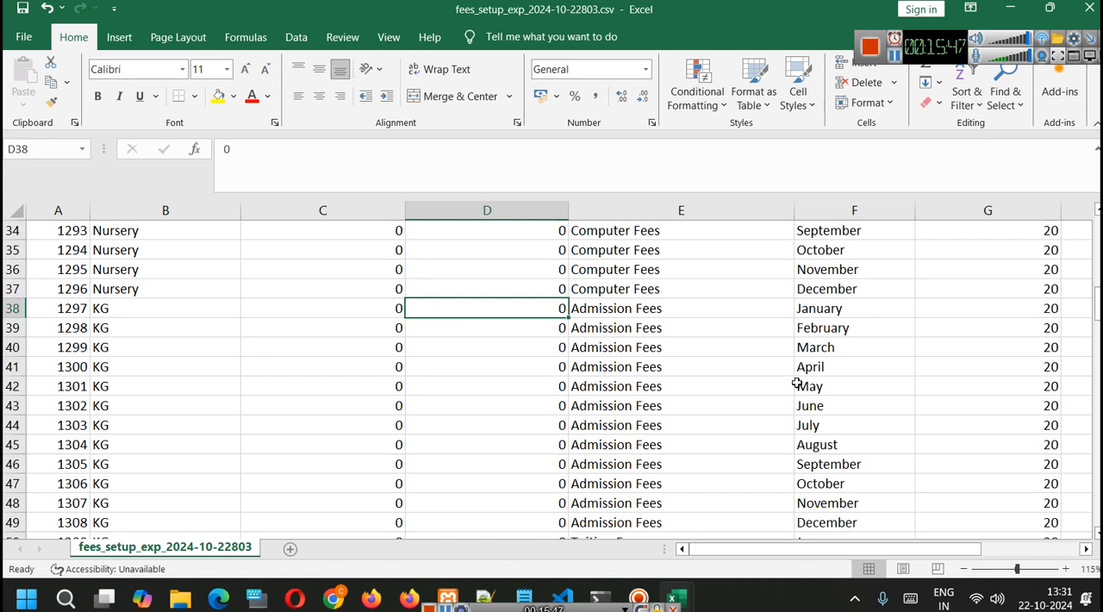
{"action": "double_click", "coordinate": [545, 371]}
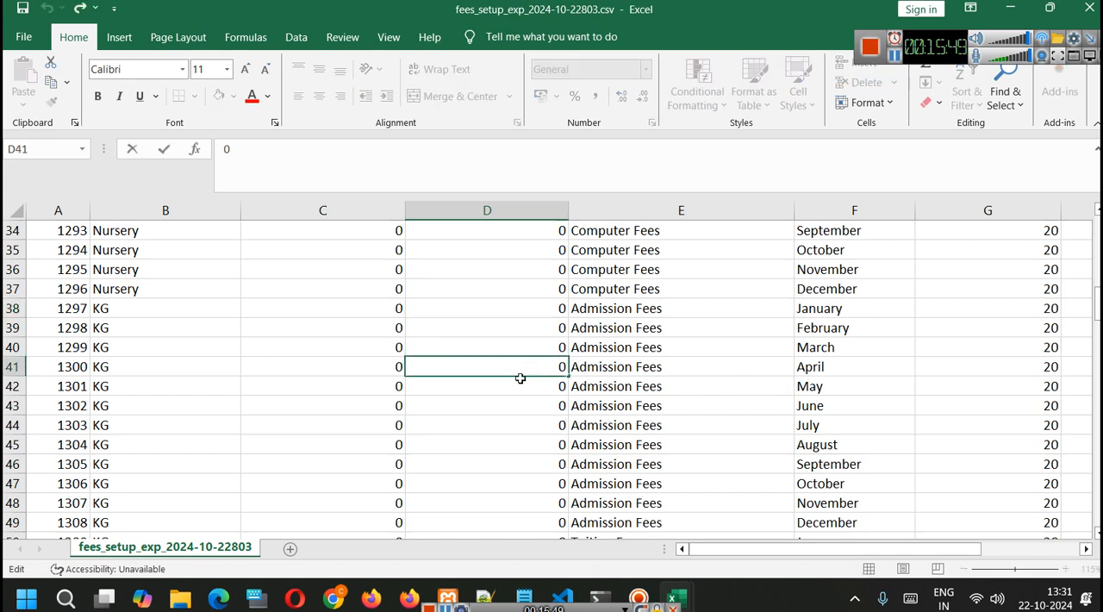
{"action": "type", "text": "200"}
{"action": "key", "text": "Return"}
{"action": "left_click", "coordinate": [530, 360]}
{"action": "key", "text": "ctrl+c"}
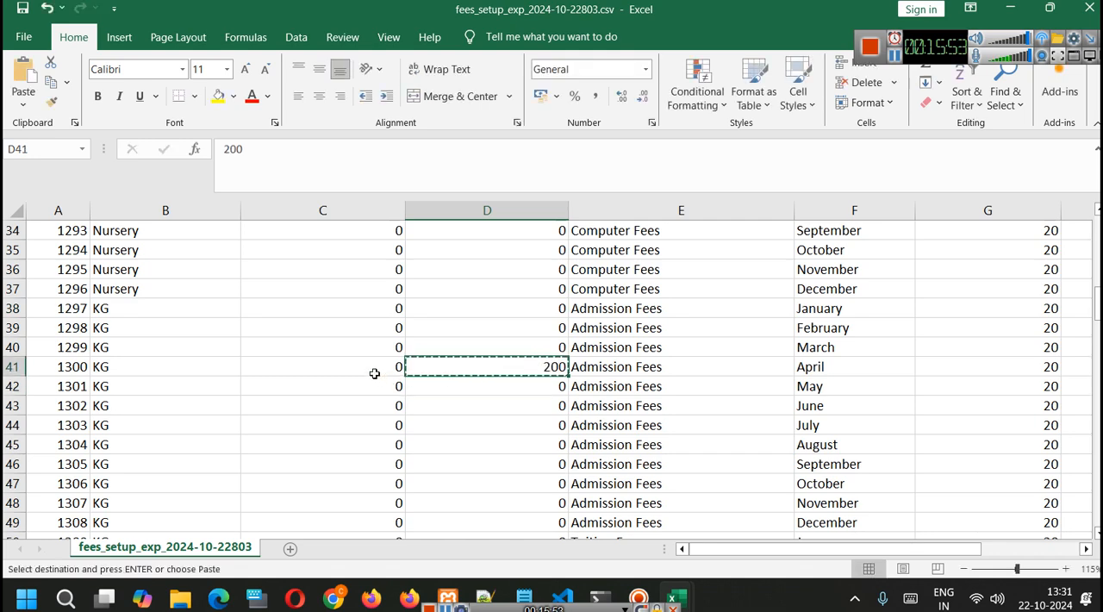
{"action": "left_click", "coordinate": [375, 371]}
{"action": "scroll", "coordinate": [487, 369], "scroll_direction": "up", "scroll_amount": 11}
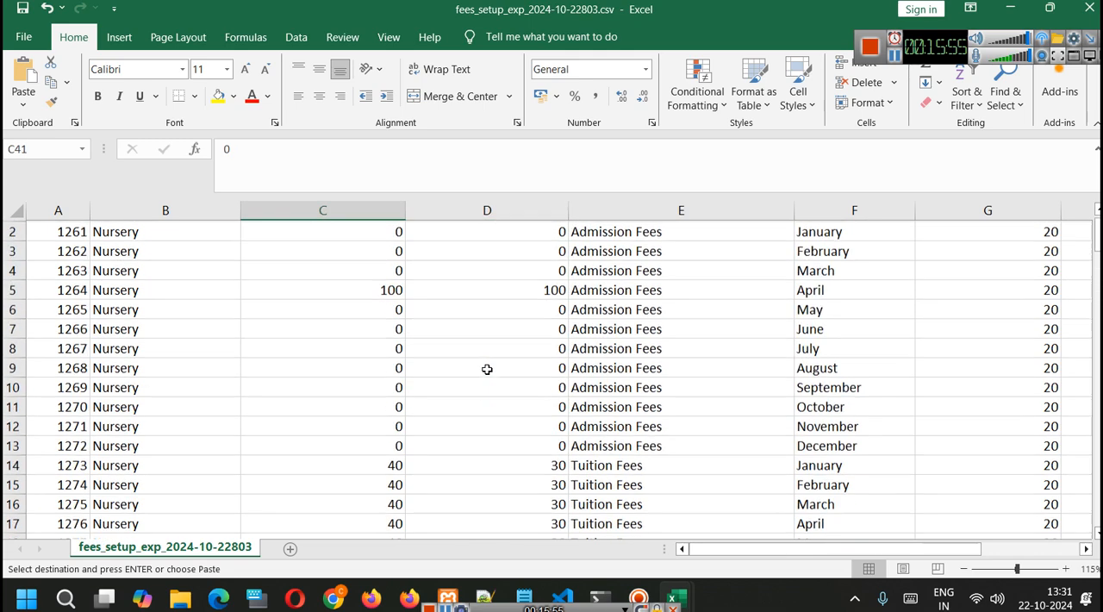
{"action": "scroll", "coordinate": [472, 406], "scroll_direction": "down", "scroll_amount": 9}
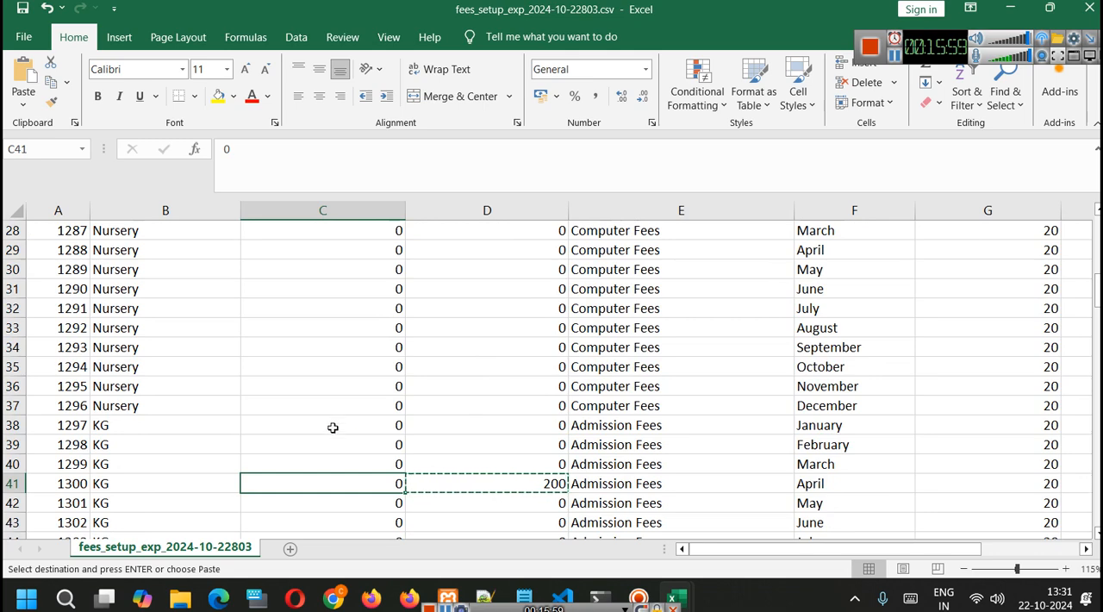
- Set the new student fee for KG's April Admission Fees to 300
{"action": "double_click", "coordinate": [367, 484]}
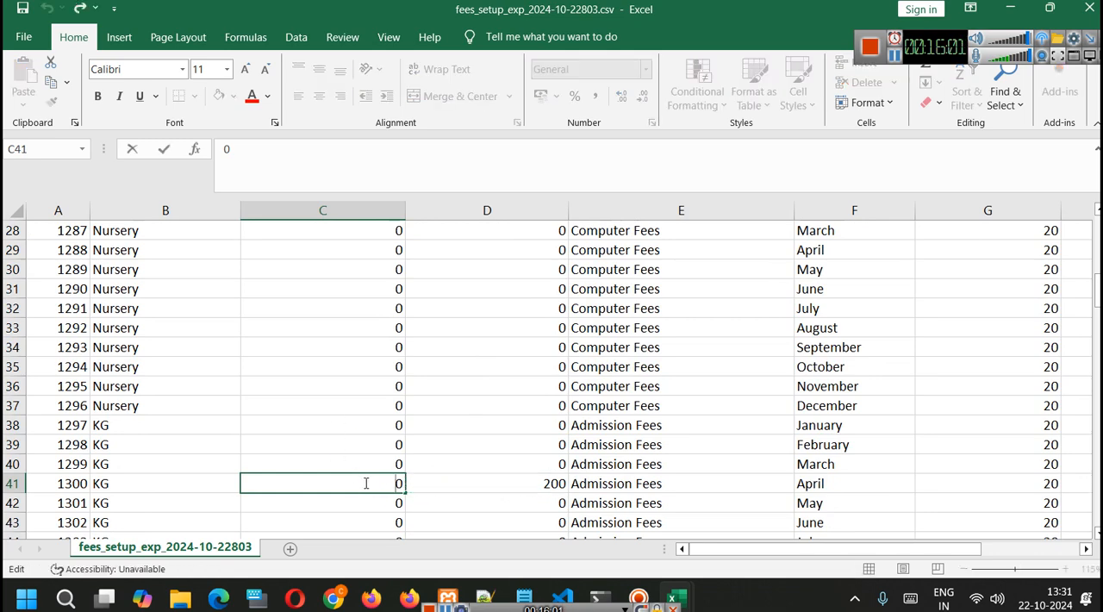
{"action": "type", "text": "30"}
{"action": "left_click", "coordinate": [653, 386]}
{"action": "scroll", "coordinate": [646, 388], "scroll_direction": "down", "scroll_amount": 2}
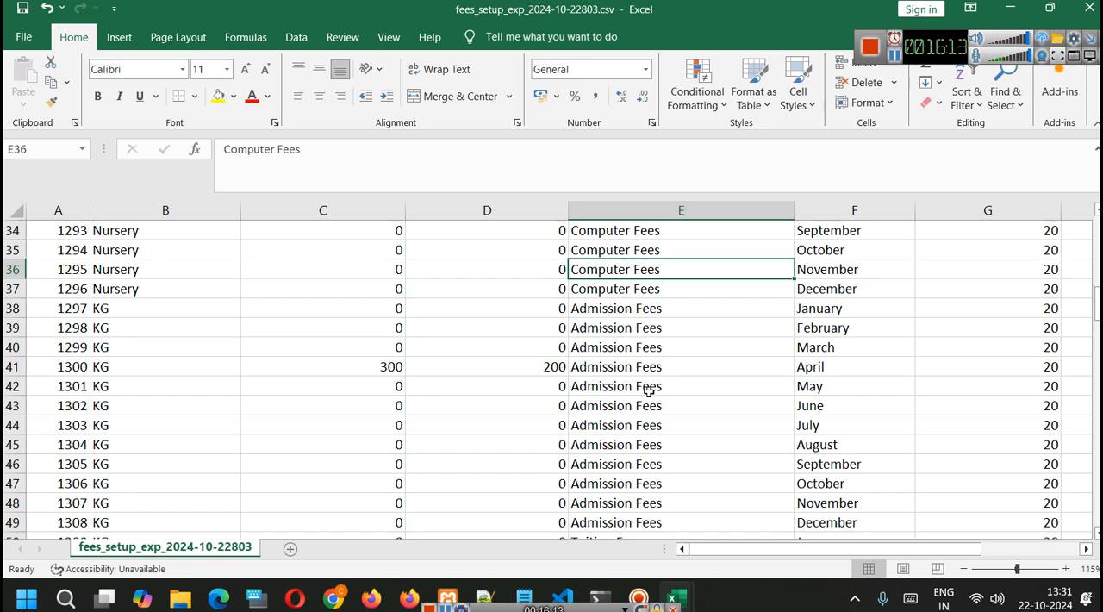
- Examine KG's new and old student April Admission Fees entries and the monthly KG Tuition Fees rows
{"action": "left_click", "coordinate": [355, 367]}
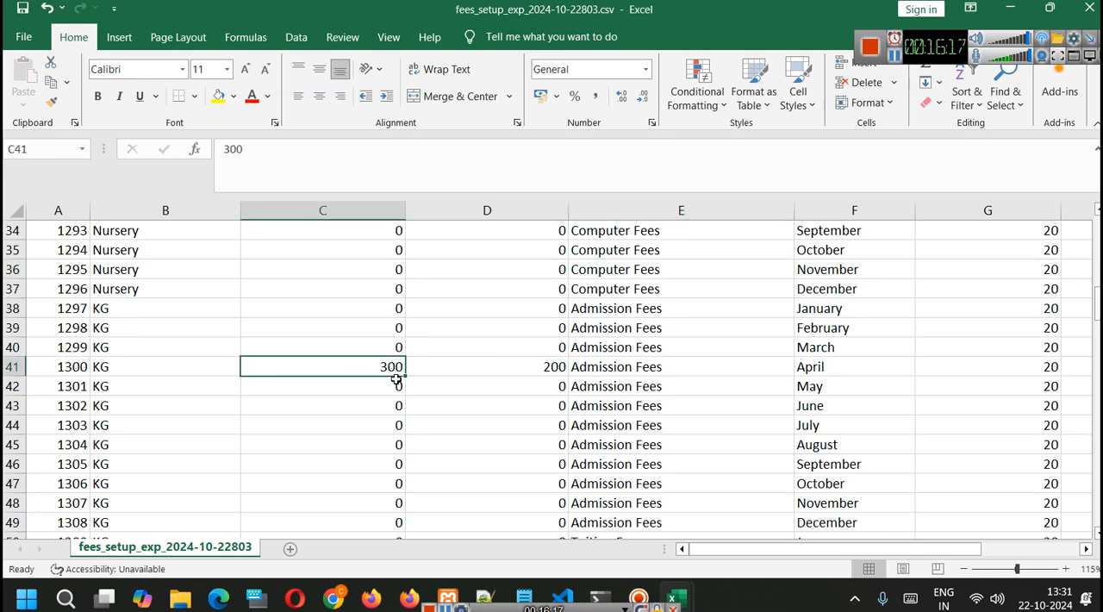
{"action": "left_click", "coordinate": [522, 369]}
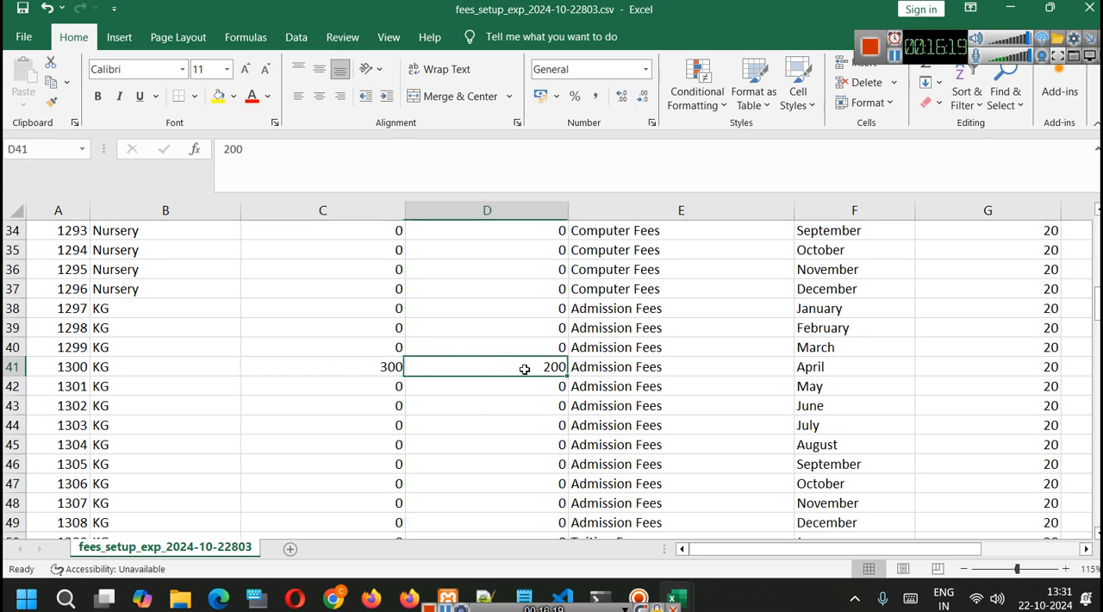
{"action": "scroll", "coordinate": [544, 386], "scroll_direction": "down", "scroll_amount": 1}
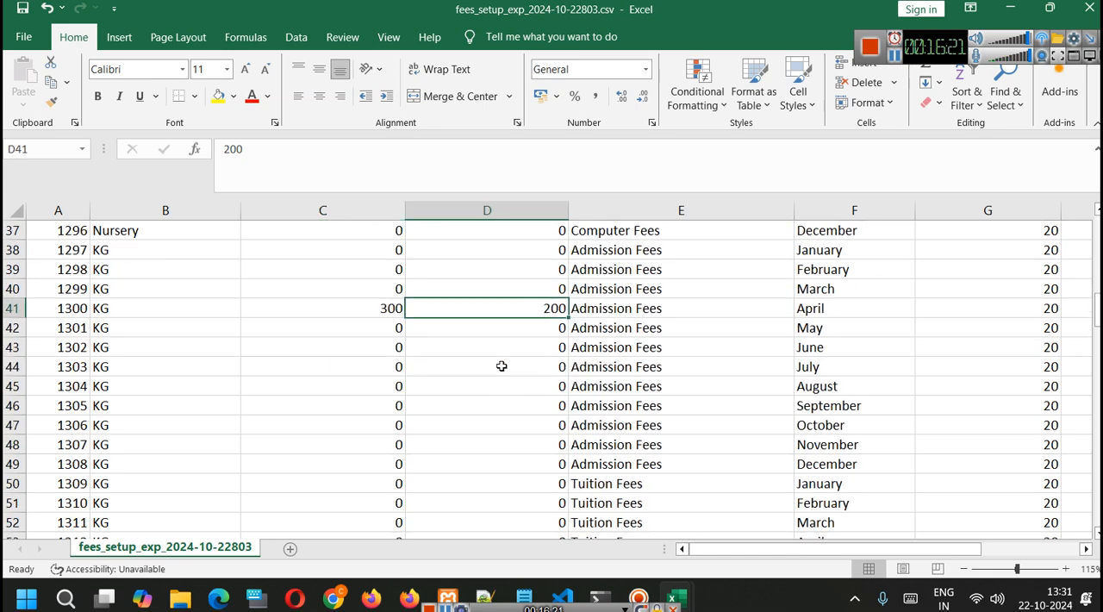
{"action": "scroll", "coordinate": [600, 345], "scroll_direction": "down", "scroll_amount": 4}
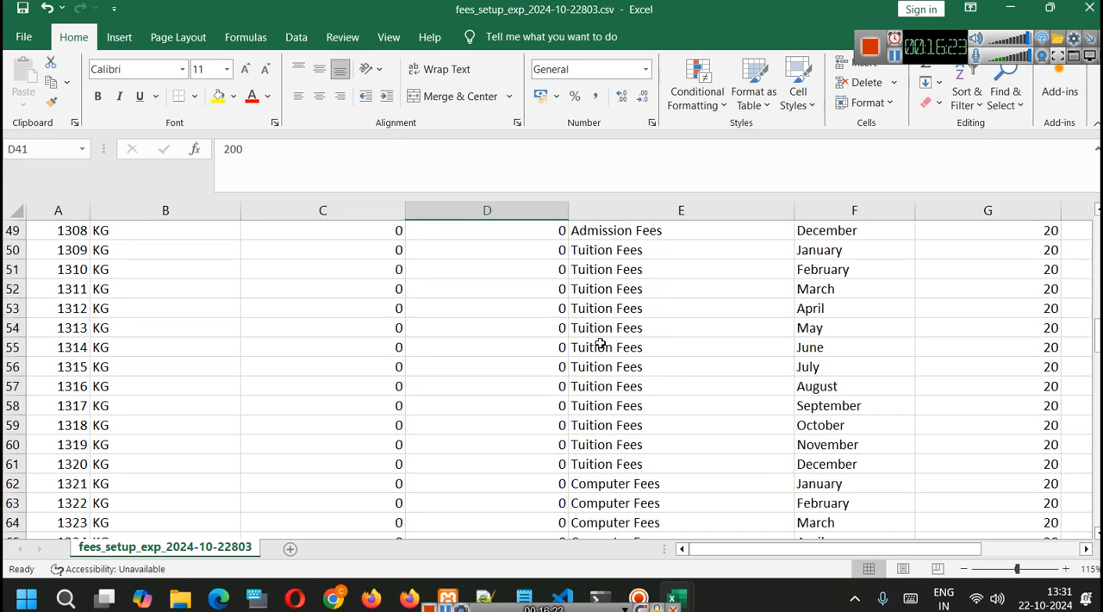
{"action": "scroll", "coordinate": [600, 344], "scroll_direction": "up", "scroll_amount": 1}
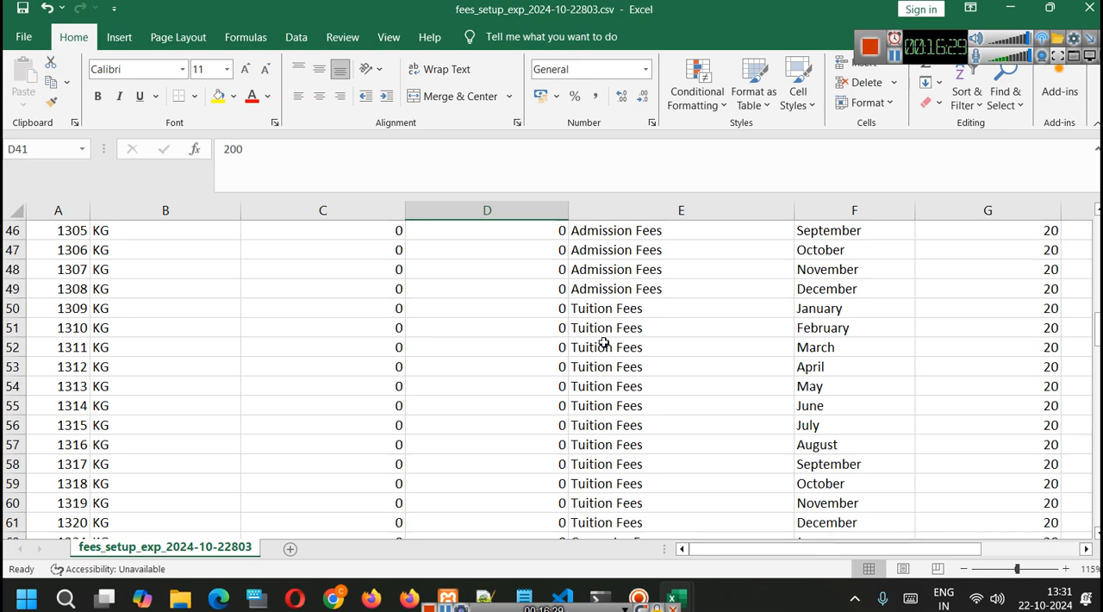
{"action": "scroll", "coordinate": [604, 342], "scroll_direction": "up", "scroll_amount": 4}
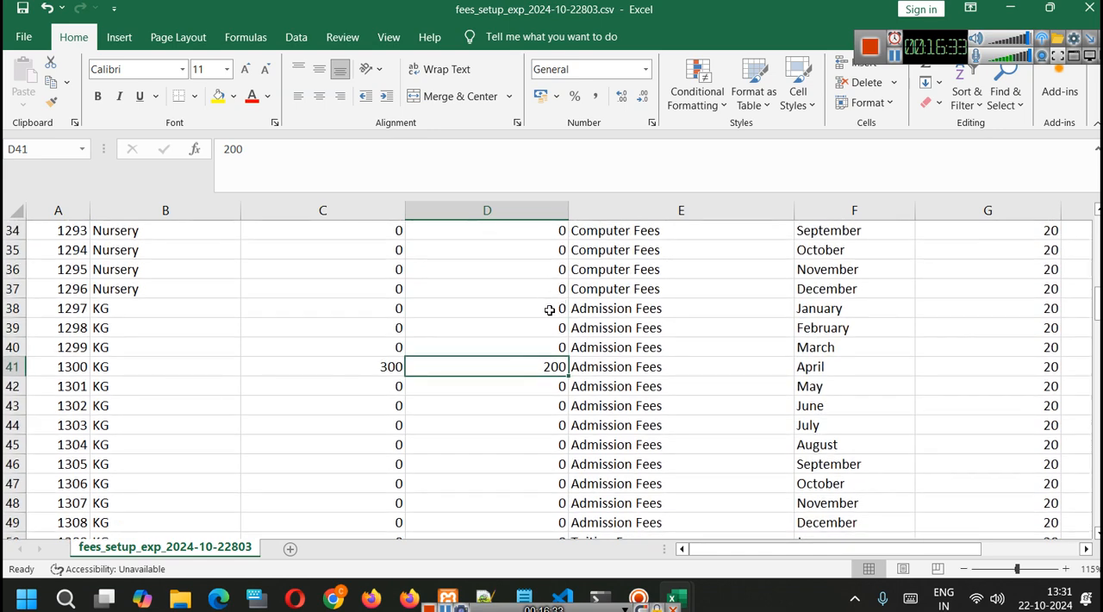
{"action": "scroll", "coordinate": [546, 343], "scroll_direction": "down", "scroll_amount": 1}
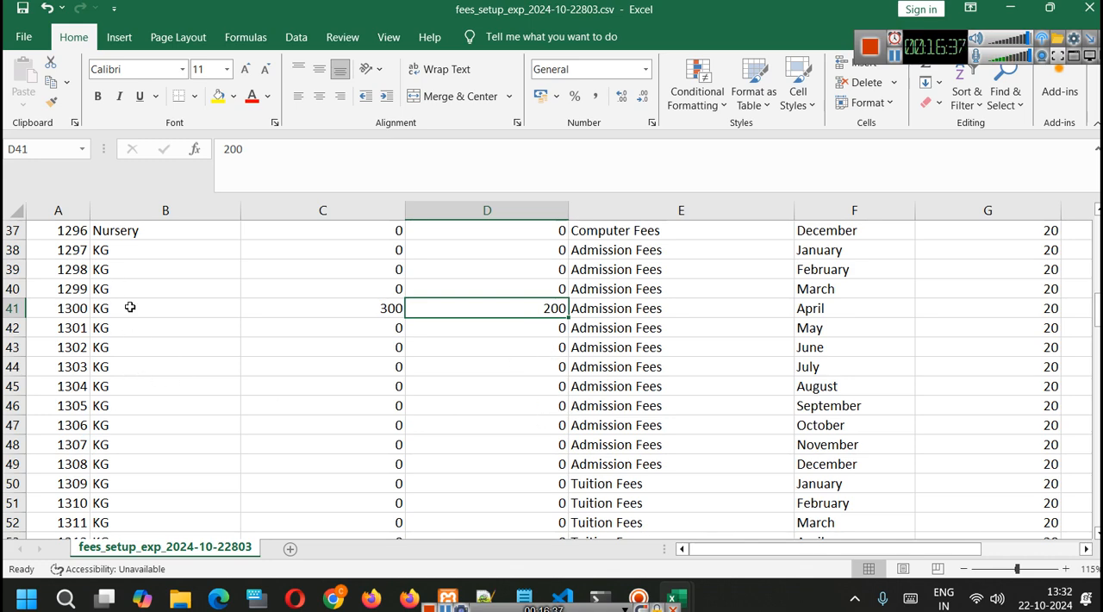
{"action": "scroll", "coordinate": [495, 424], "scroll_direction": "down", "scroll_amount": 1}
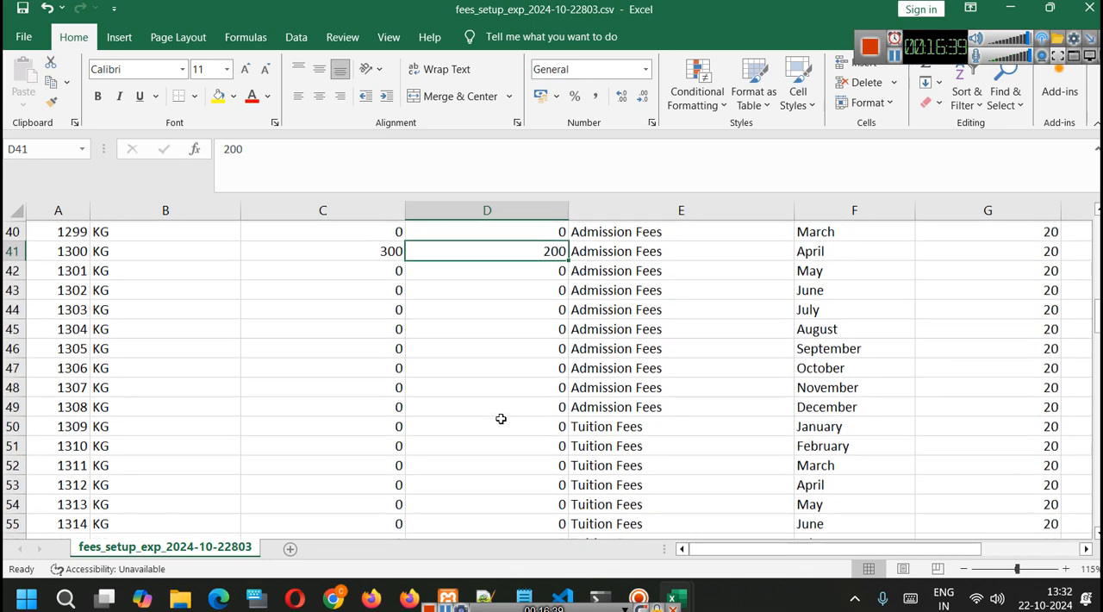
{"action": "scroll", "coordinate": [519, 378], "scroll_direction": "down", "scroll_amount": 2}
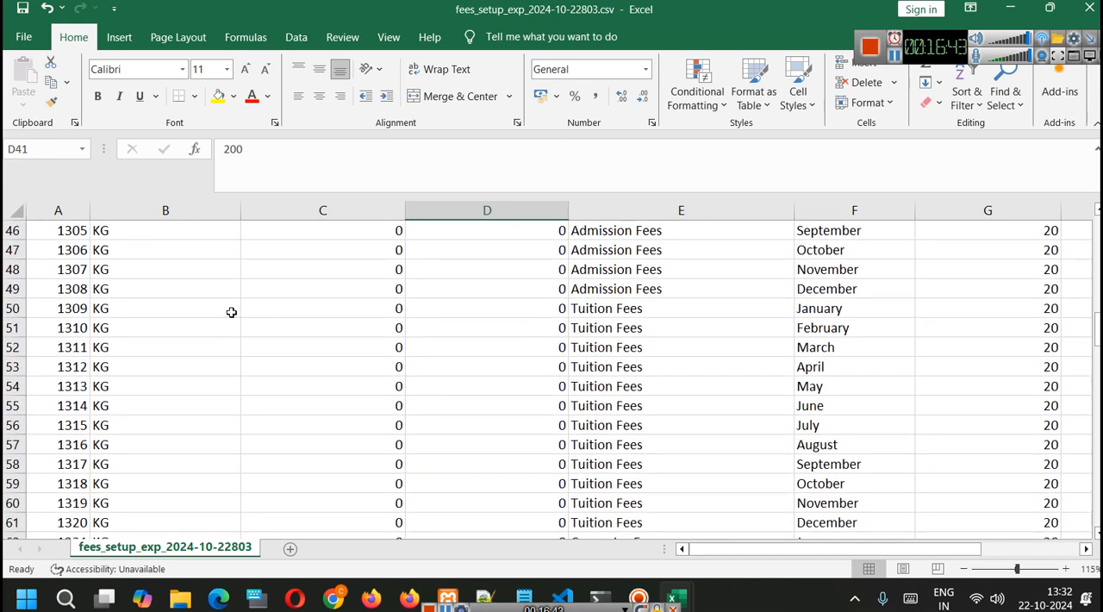
- Set the old student fee for KG's January Tuition Fees to 50 and copy that value
{"action": "scroll", "coordinate": [553, 323], "scroll_direction": "up", "scroll_amount": 3}
{"action": "scroll", "coordinate": [547, 340], "scroll_direction": "down", "scroll_amount": 2}
{"action": "scroll", "coordinate": [534, 330], "scroll_direction": "up", "scroll_amount": 1}
{"action": "scroll", "coordinate": [535, 332], "scroll_direction": "down", "scroll_amount": 1}
{"action": "left_click", "coordinate": [534, 335]}
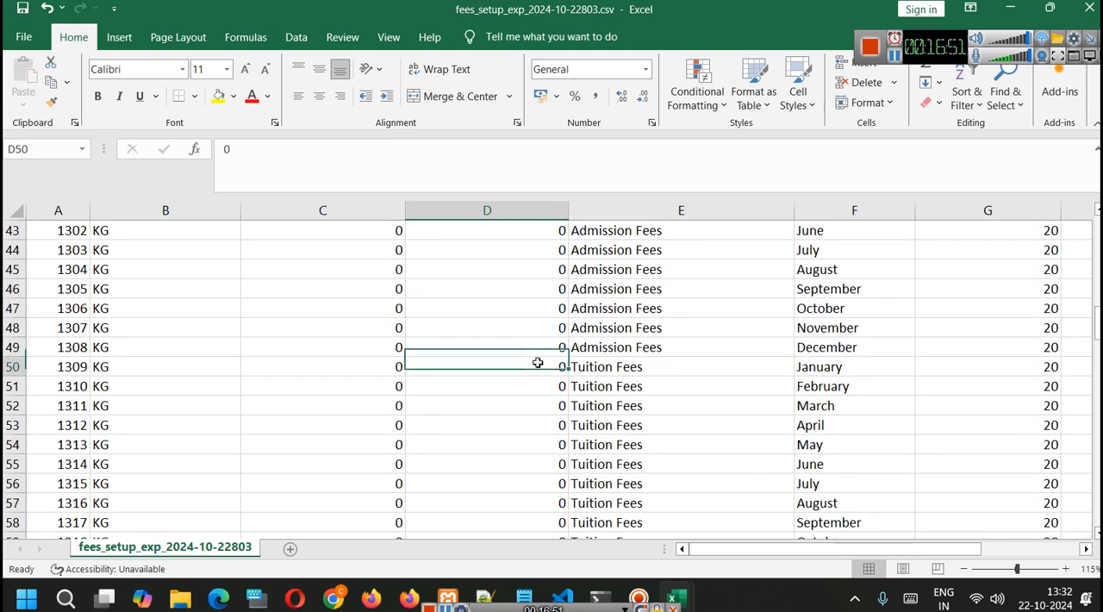
{"action": "double_click", "coordinate": [538, 363]}
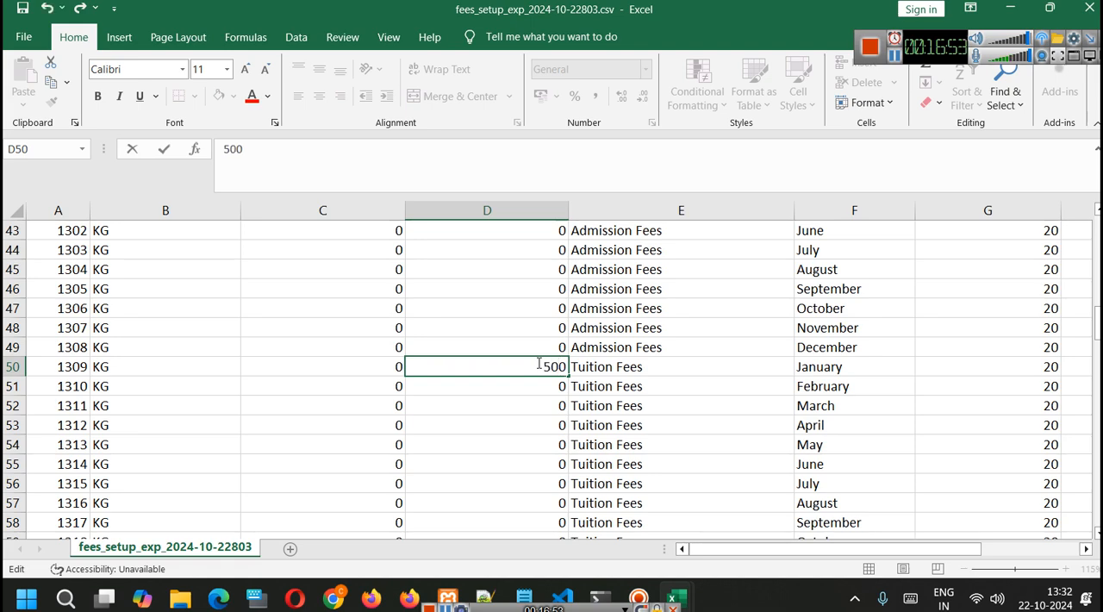
{"action": "key", "text": "BackSpace"}
{"action": "key", "text": "Return"}
{"action": "left_click", "coordinate": [549, 366]}
{"action": "key", "text": "ctrl+c"}
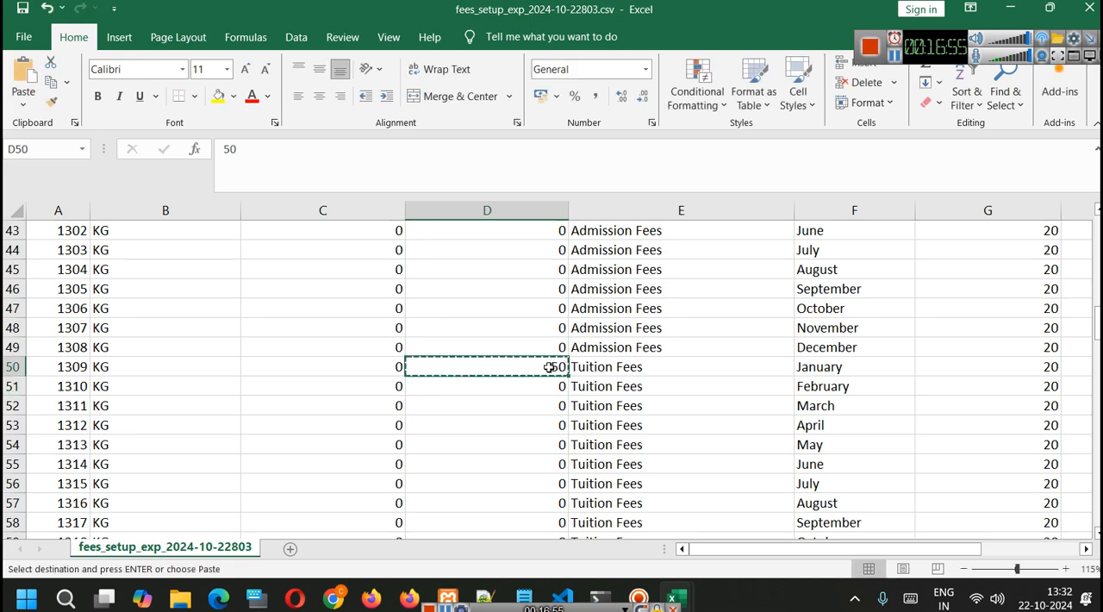
{"action": "left_click", "coordinate": [379, 375]}
{"action": "key", "text": "ctrl+Down"}
{"action": "key", "text": "ctrl+v"}
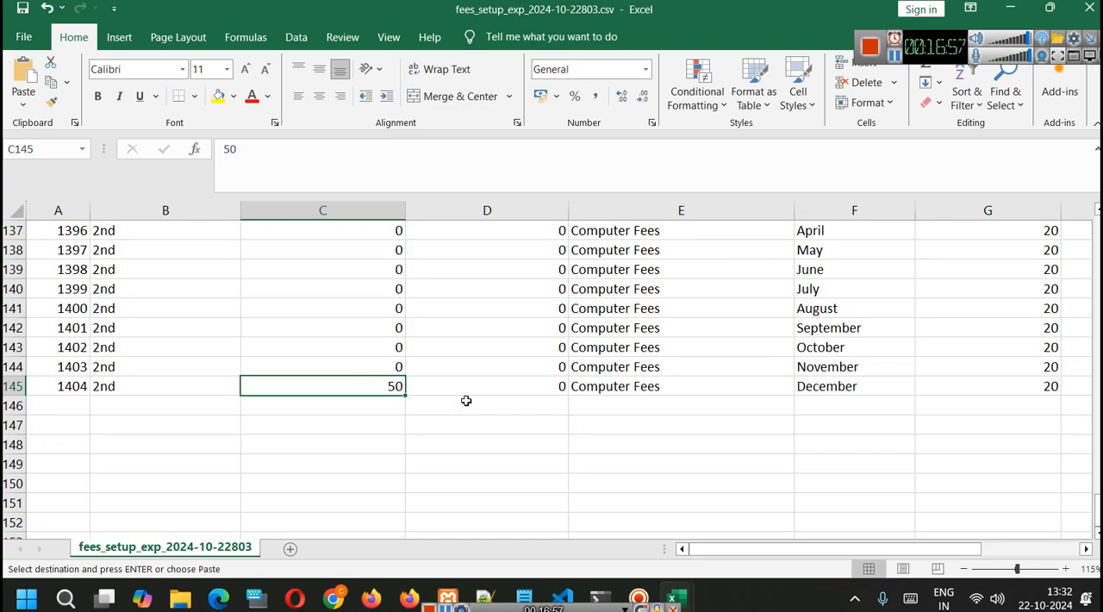
{"action": "key", "text": "ctrl+z"}
{"action": "scroll", "coordinate": [466, 401], "scroll_direction": "up", "scroll_amount": 8}
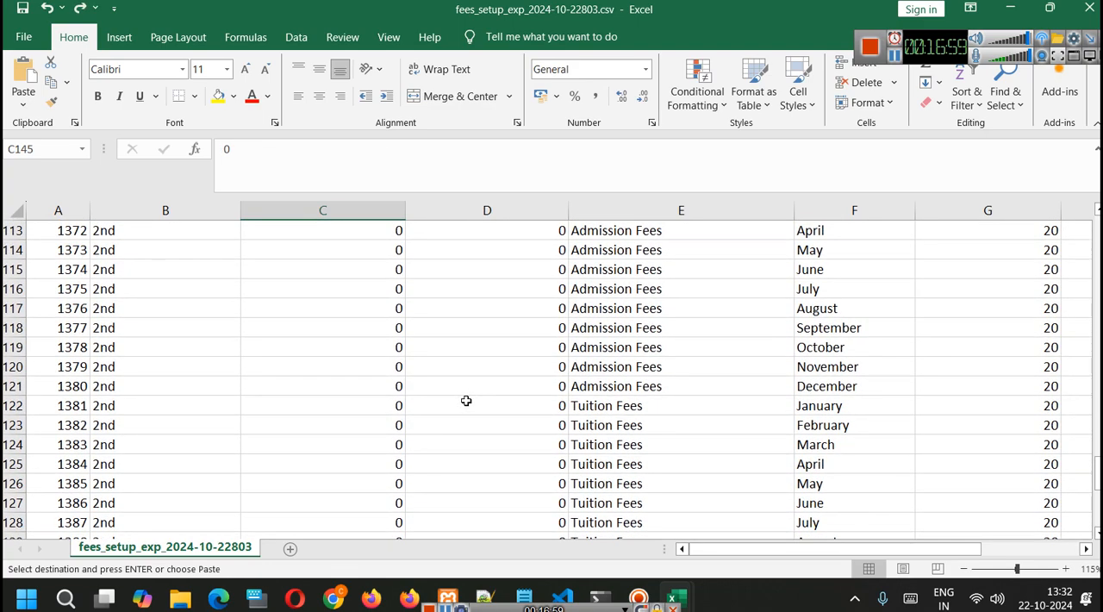
{"action": "scroll", "coordinate": [465, 401], "scroll_direction": "up", "scroll_amount": 11}
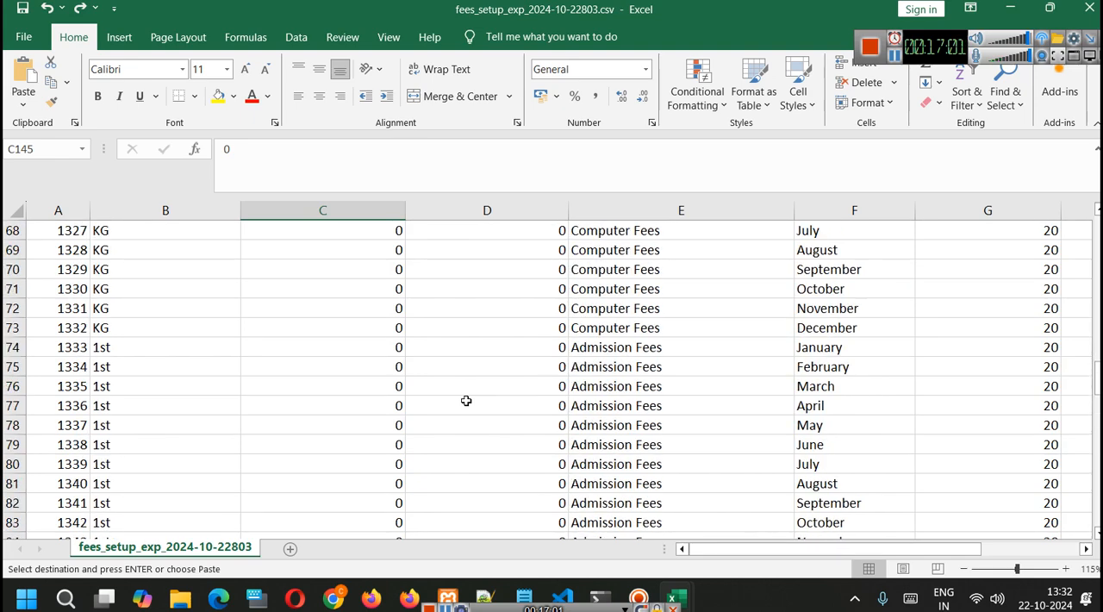
{"action": "scroll", "coordinate": [466, 401], "scroll_direction": "up", "scroll_amount": 7}
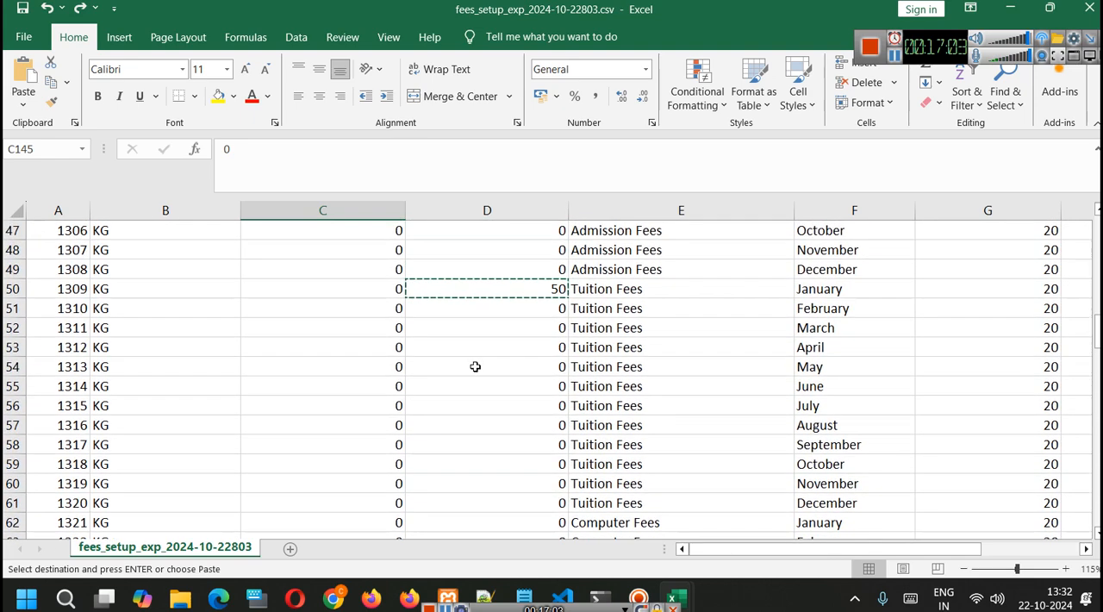
- Copy the old student fee of KG's January Tuition Fees into its new student fee, giving 50
{"action": "left_click", "coordinate": [390, 288]}
{"action": "key", "text": "ctrl+v"}
{"action": "left_click", "coordinate": [414, 342]}
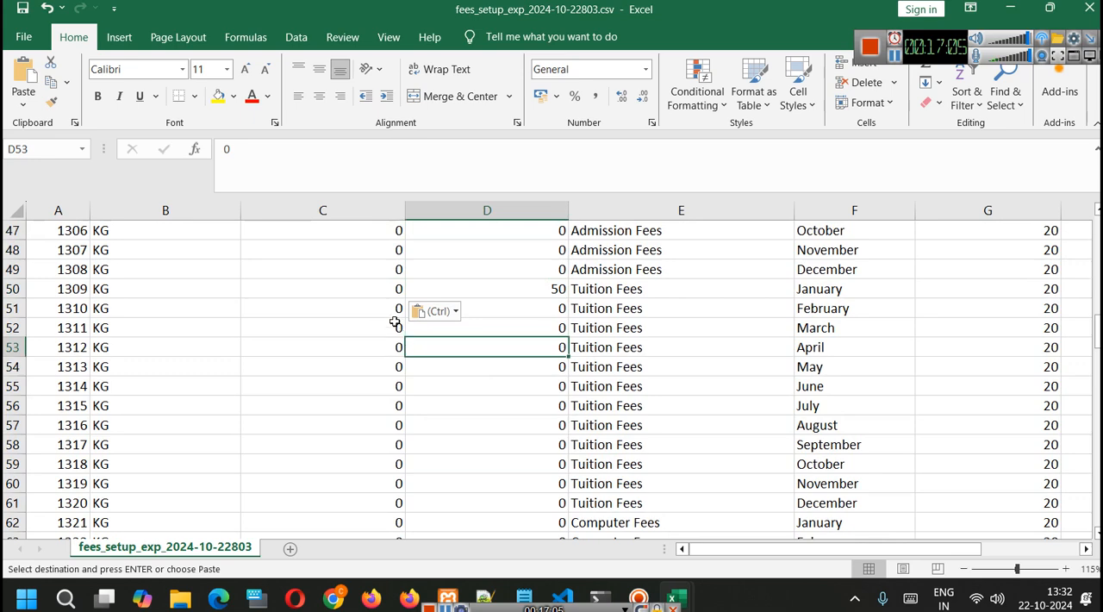
{"action": "left_click", "coordinate": [512, 293]}
{"action": "left_click", "coordinate": [370, 291]}
{"action": "key", "text": "ctrl+v"}
{"action": "left_click", "coordinate": [400, 326]}
- Fill KG's January Tuition Fees values for new and old students down through December
{"action": "left_click", "coordinate": [373, 288]}
{"action": "left_click_drag", "start_coordinate": [373, 289], "coordinate": [576, 503]}
{"action": "left_click", "coordinate": [679, 406]}
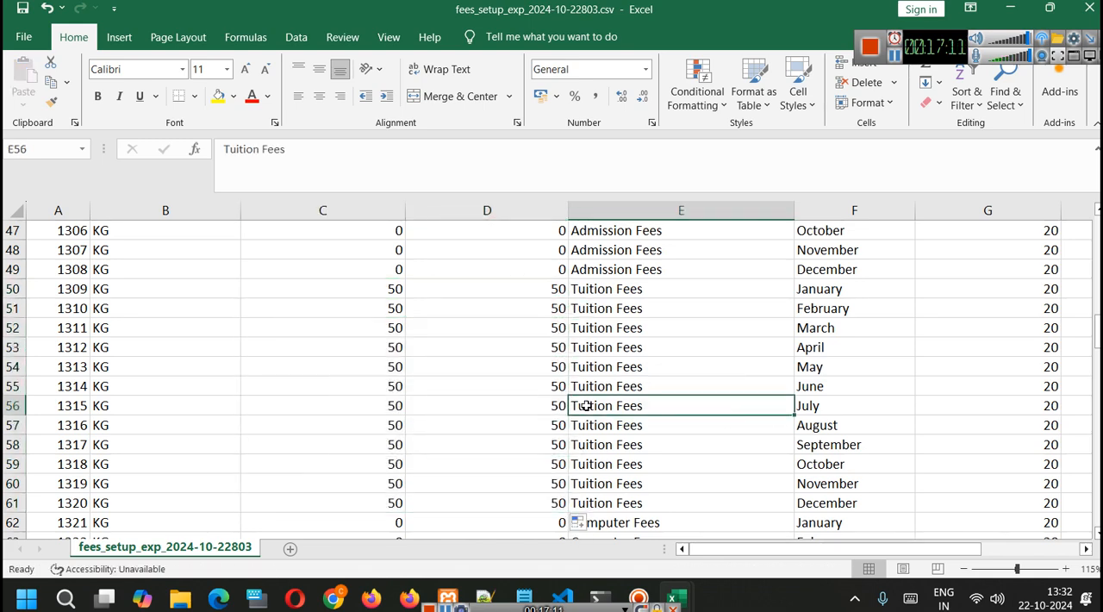
- Set both the new and old student fees for KG's January Computer Fees to 20
{"action": "scroll", "coordinate": [537, 394], "scroll_direction": "down", "scroll_amount": 2}
{"action": "scroll", "coordinate": [537, 394], "scroll_direction": "down", "scroll_amount": 1}
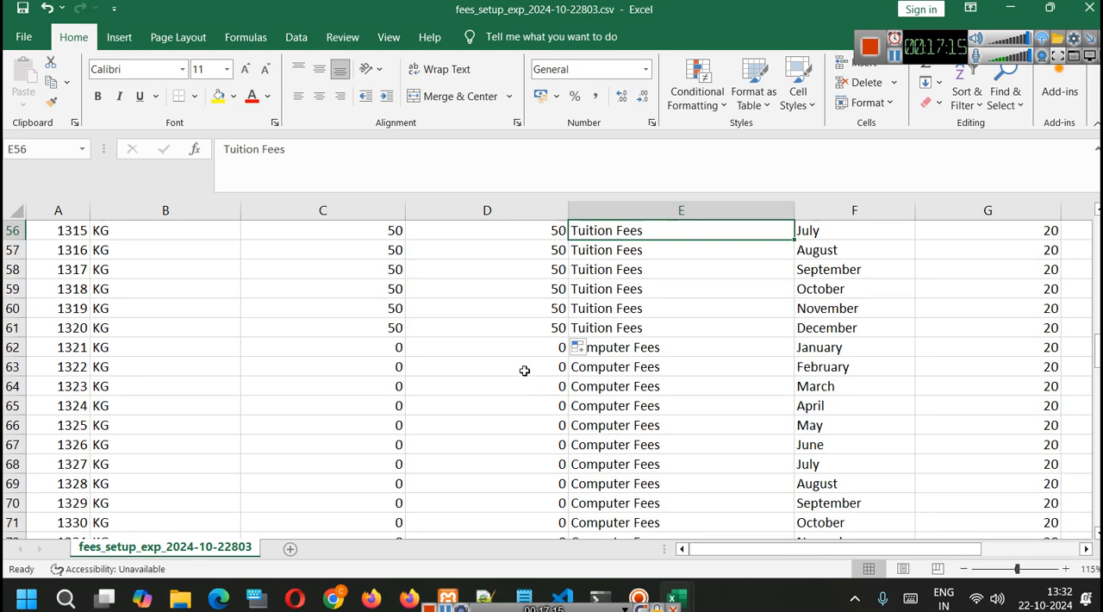
{"action": "double_click", "coordinate": [393, 348]}
{"action": "type", "text": "2"}
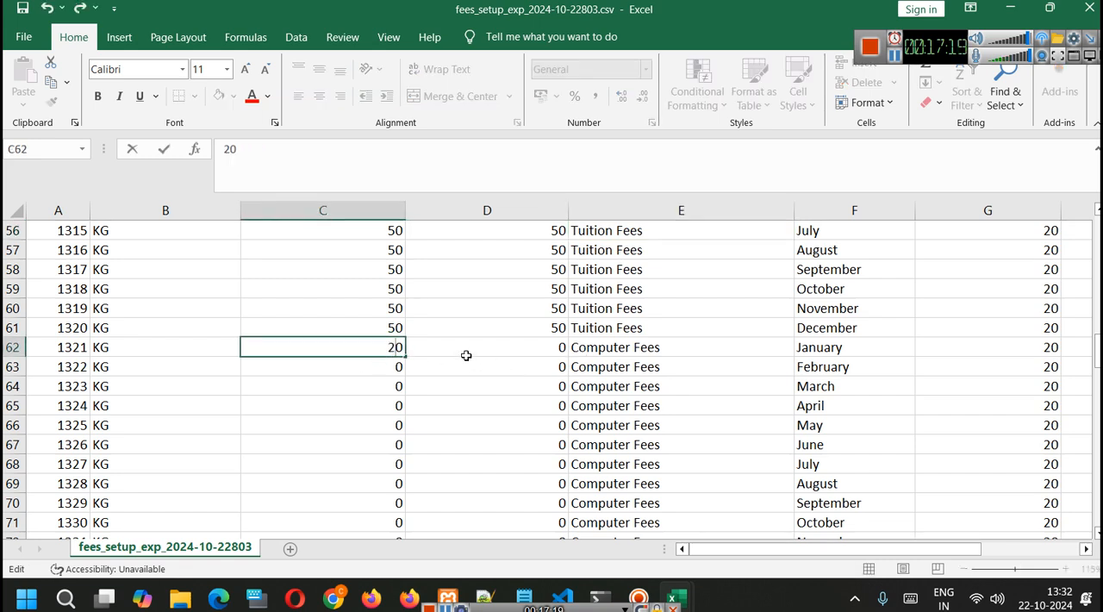
{"action": "left_click", "coordinate": [479, 347]}
{"action": "double_click", "coordinate": [492, 344]}
{"action": "type", "text": "2"}
{"action": "key", "text": "Return"}
- Fill KG's January Computer Fees values for new and old students down through December
{"action": "left_click_drag", "start_coordinate": [380, 344], "coordinate": [565, 354]}
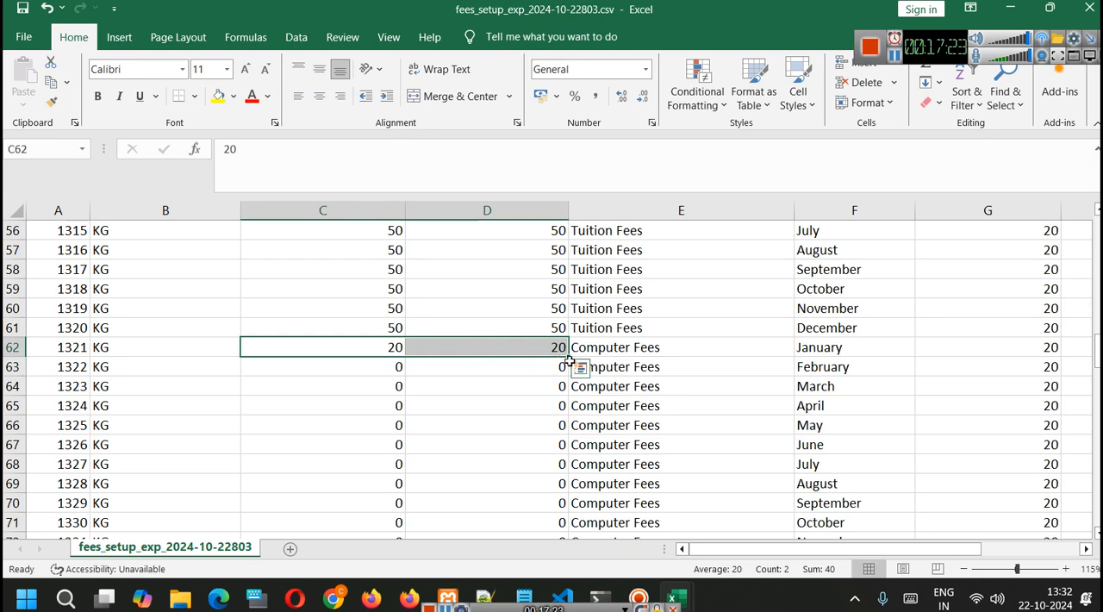
{"action": "left_click_drag", "start_coordinate": [568, 357], "coordinate": [581, 387]}
{"action": "left_click", "coordinate": [532, 465]}
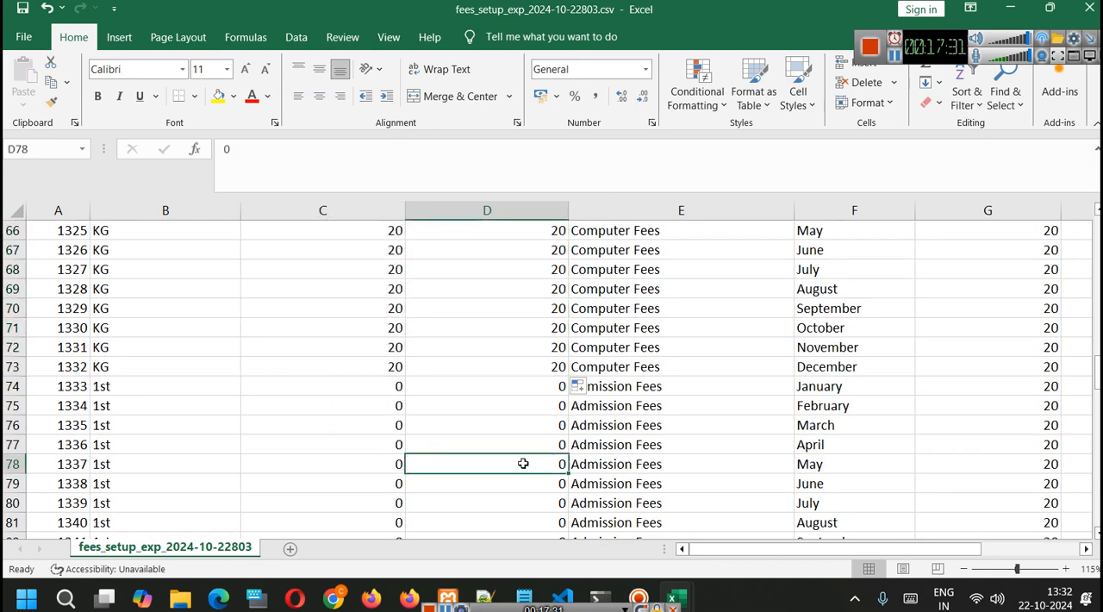
- Review the new and old student fee columns for all classes, from Nursery to 2nd, across every fee head and month
{"action": "scroll", "coordinate": [499, 412], "scroll_direction": "down", "scroll_amount": 2}
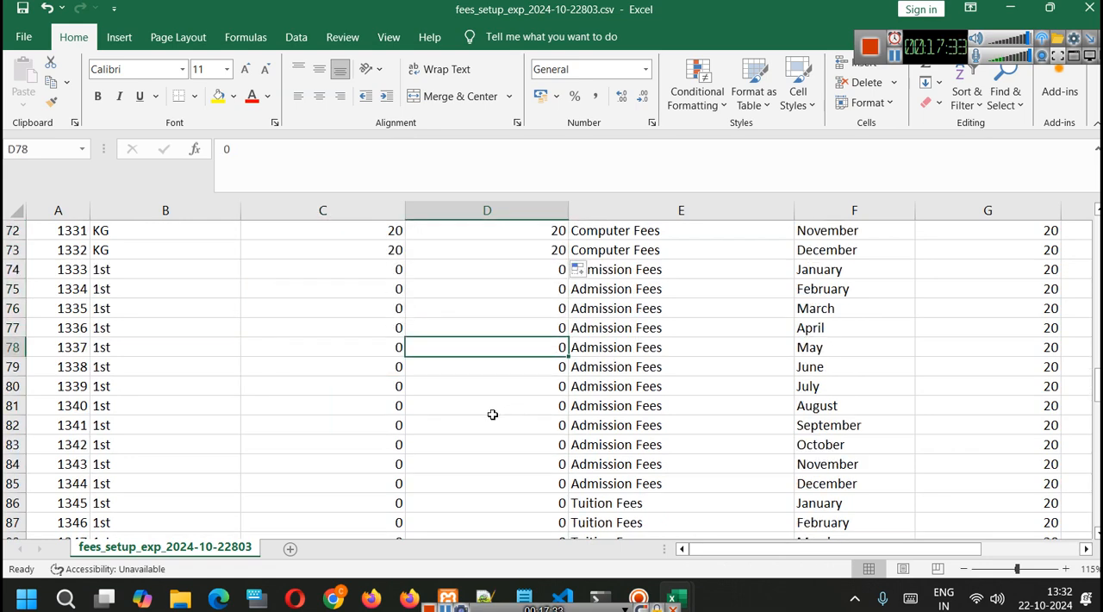
{"action": "scroll", "coordinate": [492, 415], "scroll_direction": "down", "scroll_amount": 18}
{"action": "scroll", "coordinate": [461, 420], "scroll_direction": "down", "scroll_amount": 3}
{"action": "scroll", "coordinate": [461, 420], "scroll_direction": "up", "scroll_amount": 20}
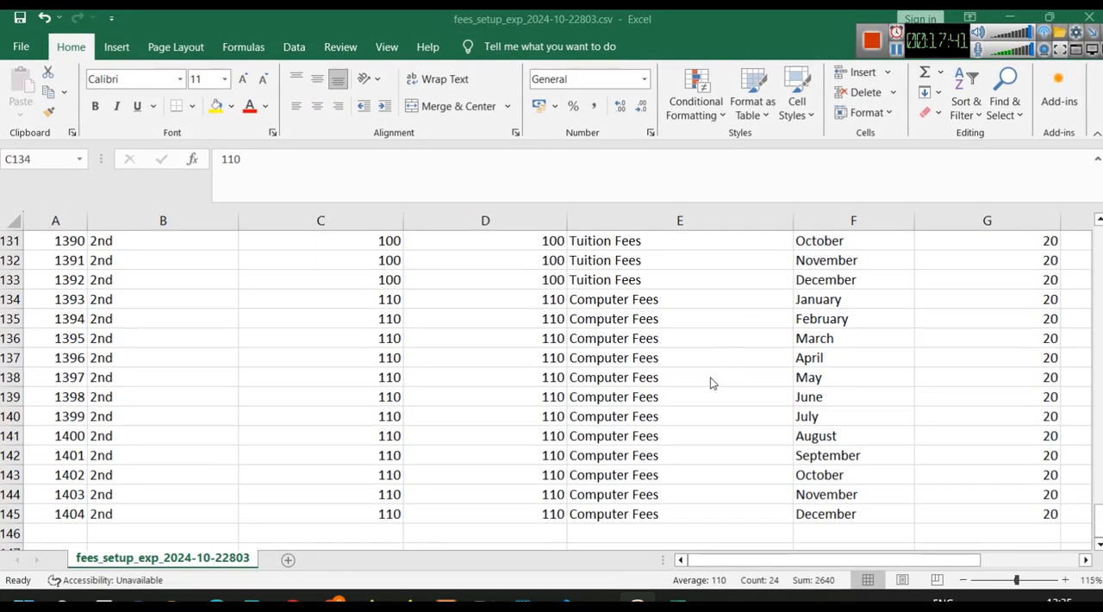
{"action": "scroll", "coordinate": [717, 382], "scroll_direction": "up", "scroll_amount": 20}
{"action": "scroll", "coordinate": [742, 342], "scroll_direction": "up", "scroll_amount": 20}
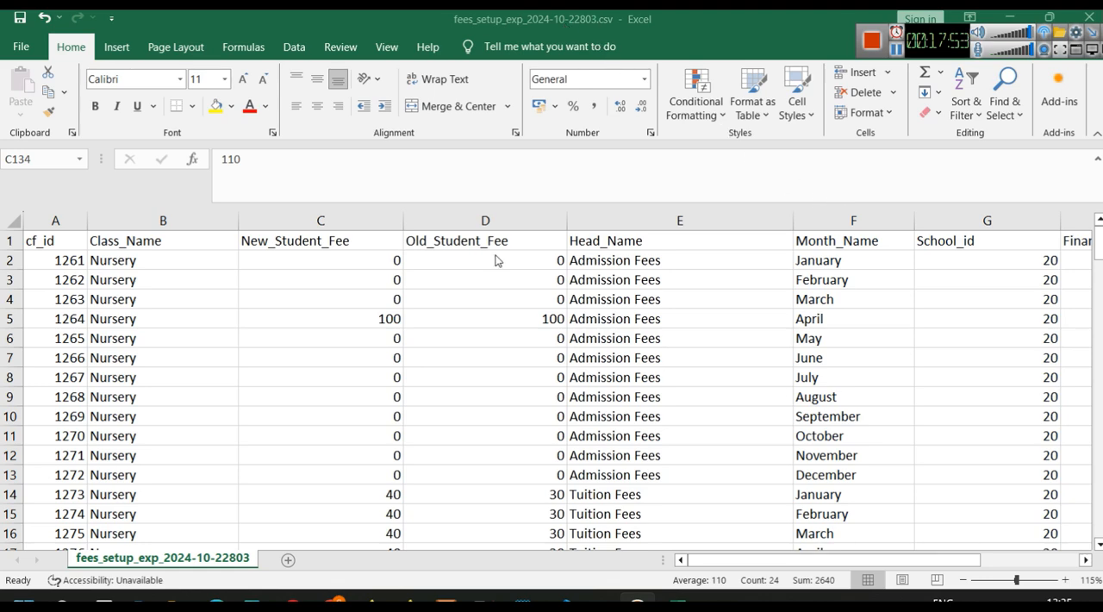
{"action": "scroll", "coordinate": [496, 260], "scroll_direction": "down", "scroll_amount": 20}
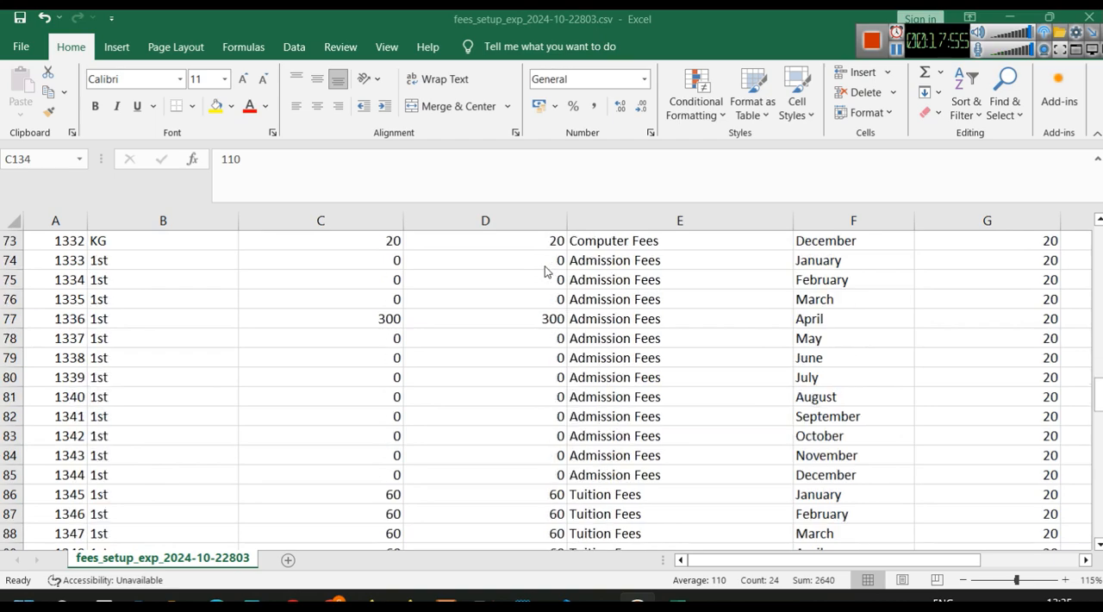
{"action": "scroll", "coordinate": [545, 271], "scroll_direction": "down", "scroll_amount": 20}
{"action": "scroll", "coordinate": [544, 271], "scroll_direction": "up", "scroll_amount": 20}
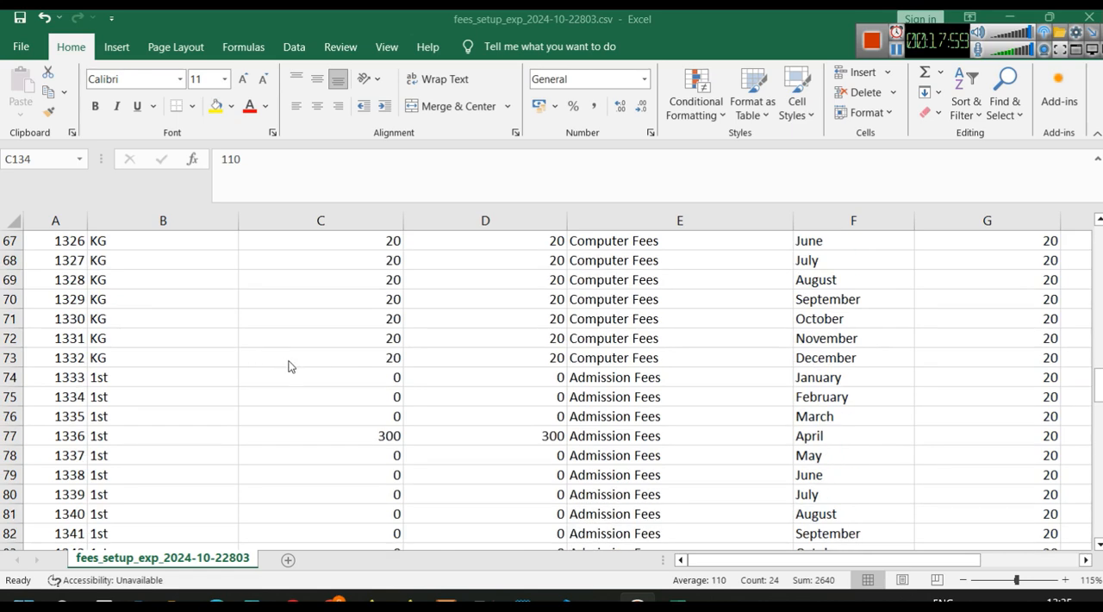
- Switch to the School ERP in the browser and upload the filled fees_setup_exp_2024-10-22803.csv to update the fees
{"action": "left_click", "coordinate": [328, 599]}
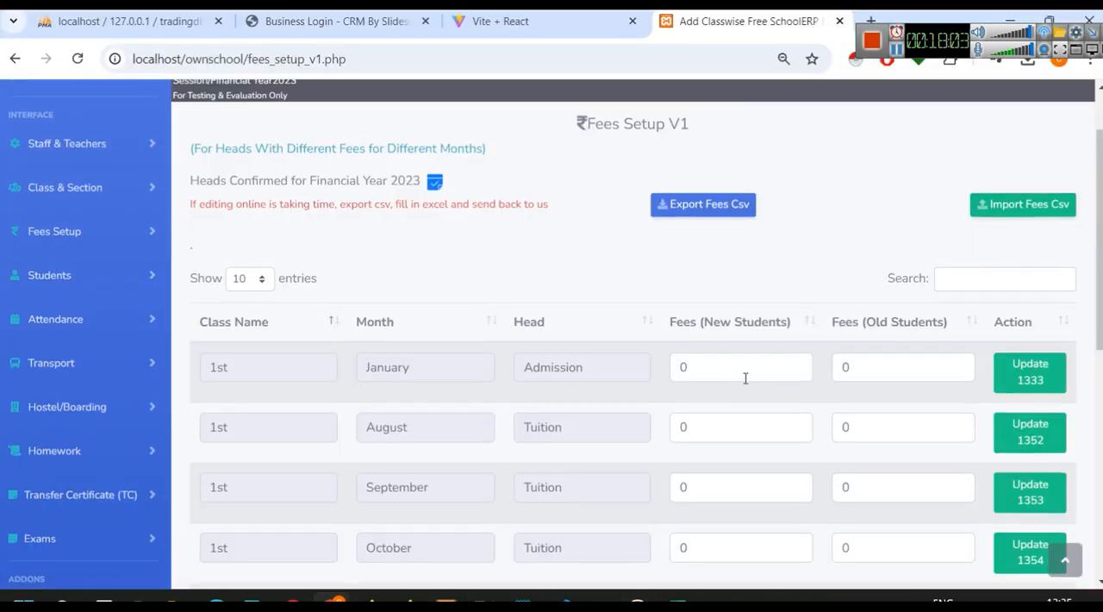
{"action": "scroll", "coordinate": [741, 384], "scroll_direction": "down", "scroll_amount": 5}
{"action": "scroll", "coordinate": [739, 397], "scroll_direction": "up", "scroll_amount": 6}
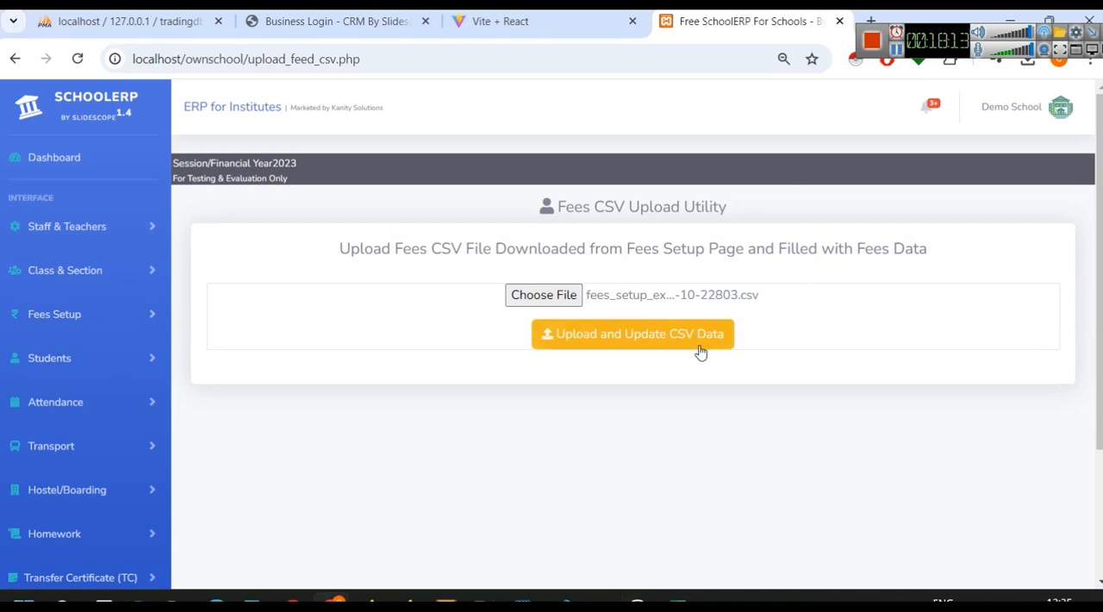
{"action": "left_click", "coordinate": [629, 336]}
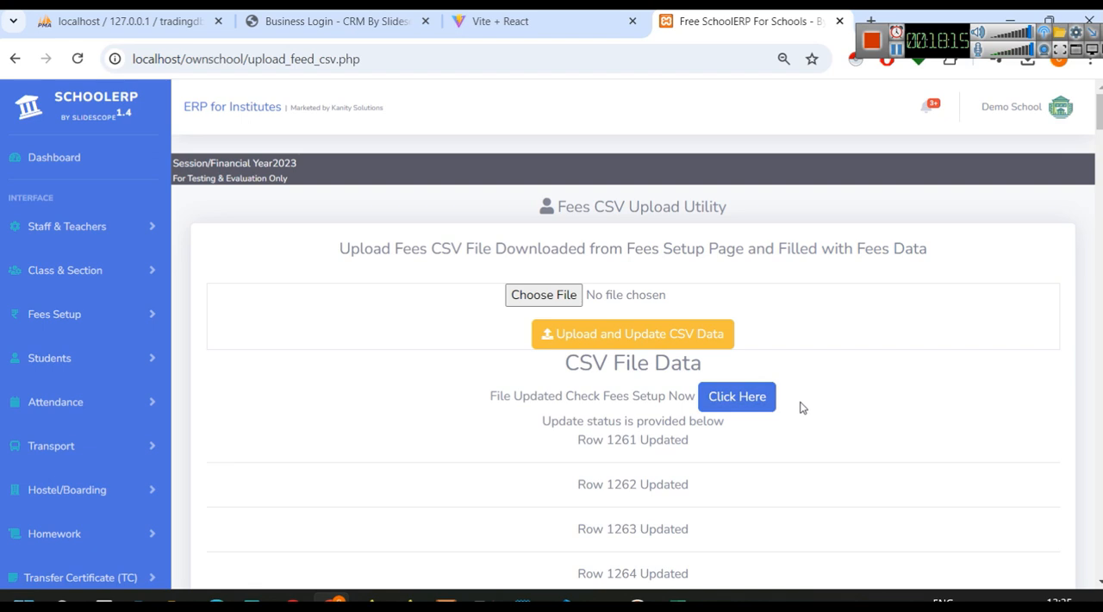
- Check the row-by-row update status of the uploaded CSV and open the Fees Setup V1 page
{"action": "scroll", "coordinate": [806, 388], "scroll_direction": "down", "scroll_amount": 14}
{"action": "scroll", "coordinate": [806, 379], "scroll_direction": "down", "scroll_amount": 20}
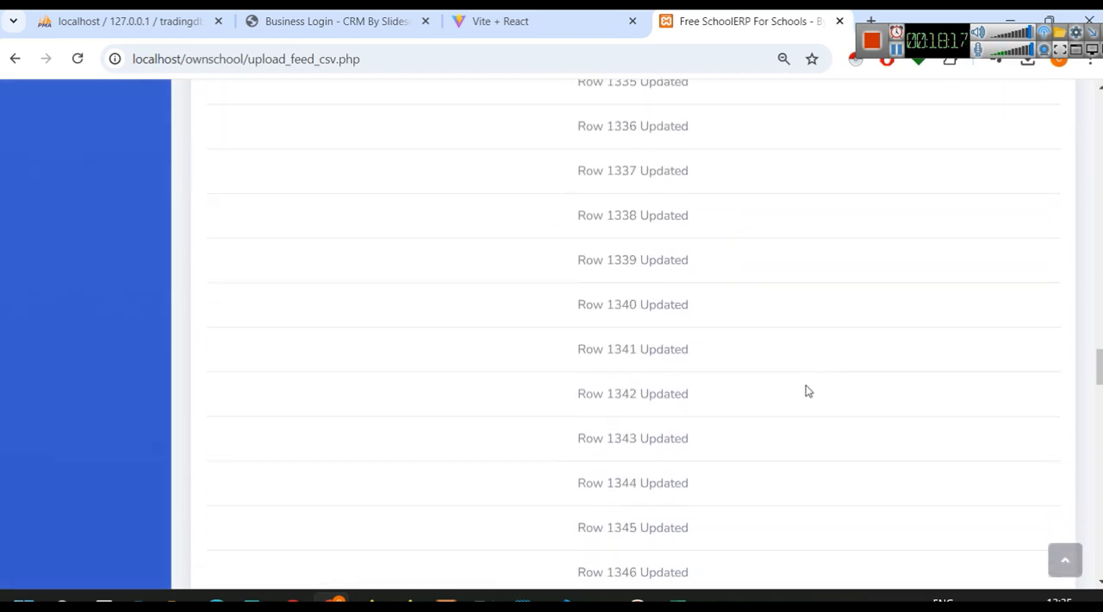
{"action": "scroll", "coordinate": [797, 370], "scroll_direction": "down", "scroll_amount": 10}
{"action": "scroll", "coordinate": [891, 400], "scroll_direction": "up", "scroll_amount": 20}
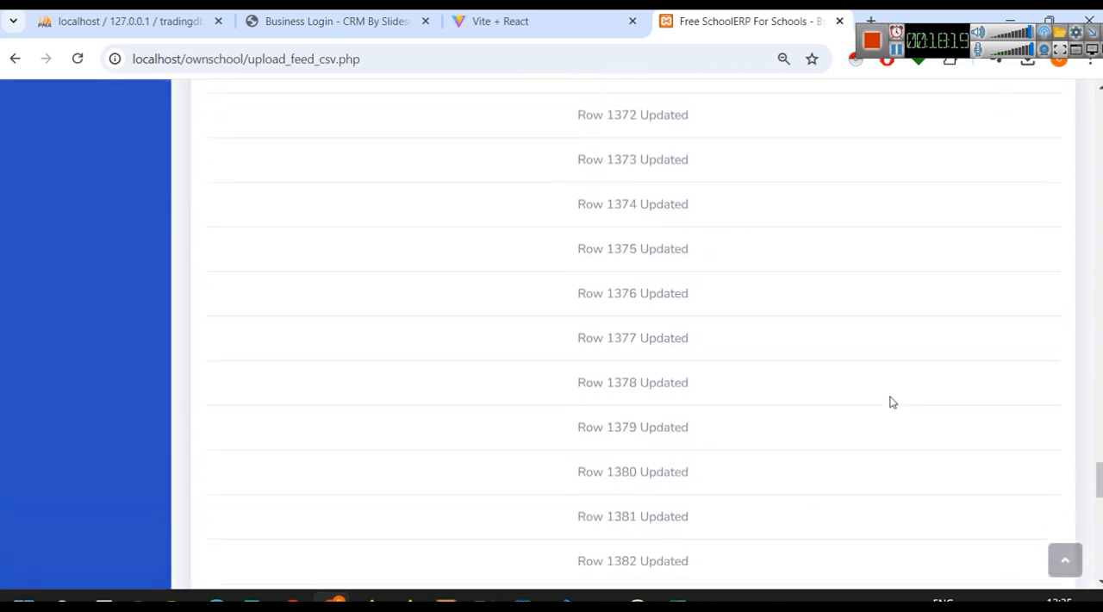
{"action": "scroll", "coordinate": [891, 401], "scroll_direction": "up", "scroll_amount": 20}
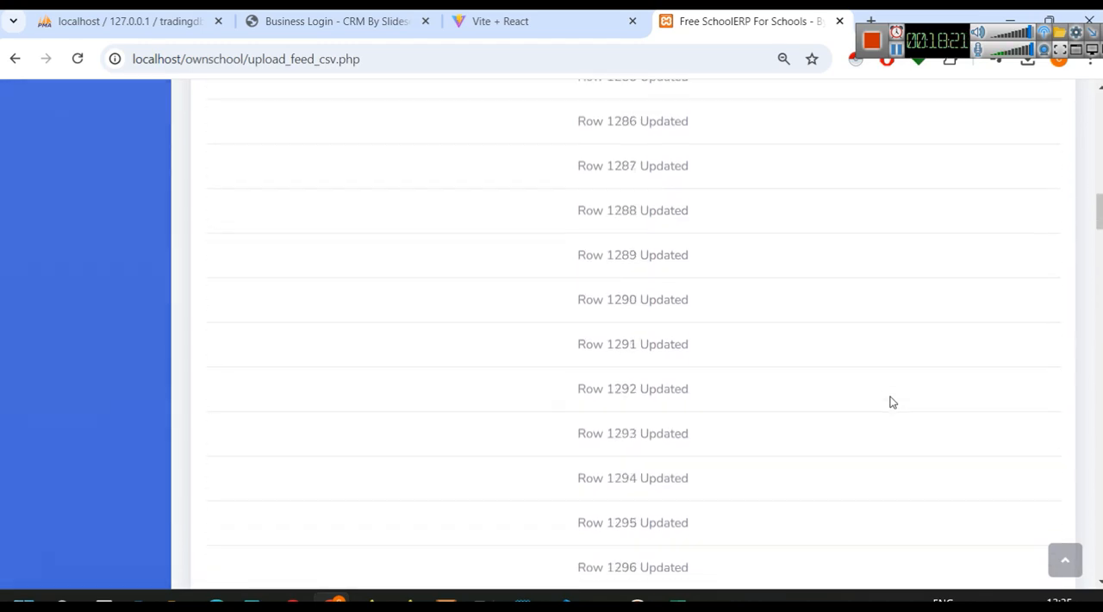
{"action": "scroll", "coordinate": [749, 285], "scroll_direction": "up", "scroll_amount": 6}
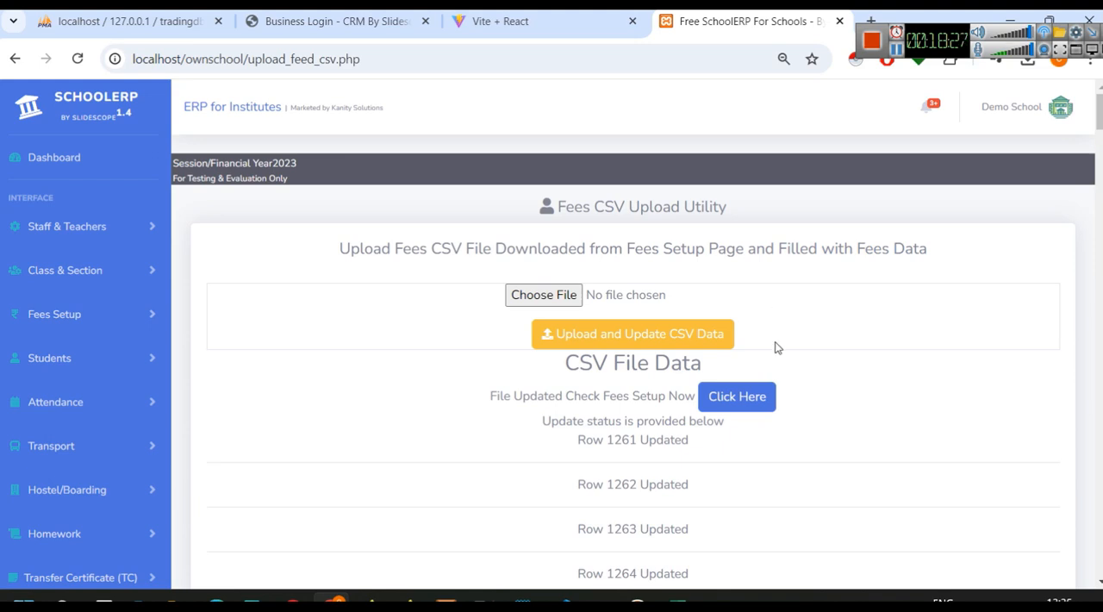
{"action": "left_click", "coordinate": [738, 398]}
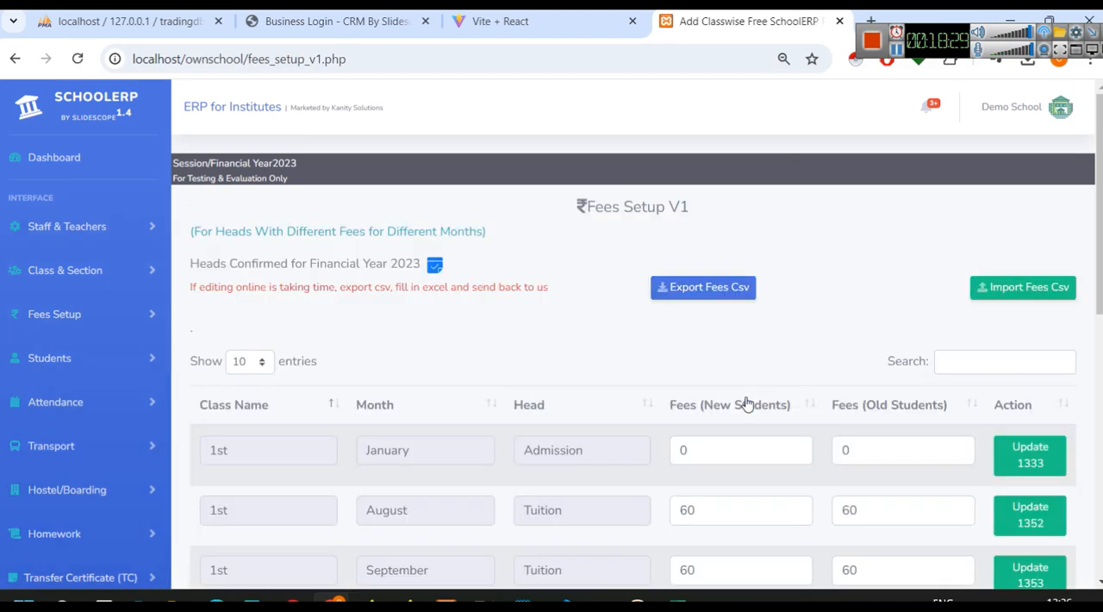
- Examine the imported new and old student fees by class, month and head across the first five pages of the fees table
{"action": "scroll", "coordinate": [776, 353], "scroll_direction": "down", "scroll_amount": 6}
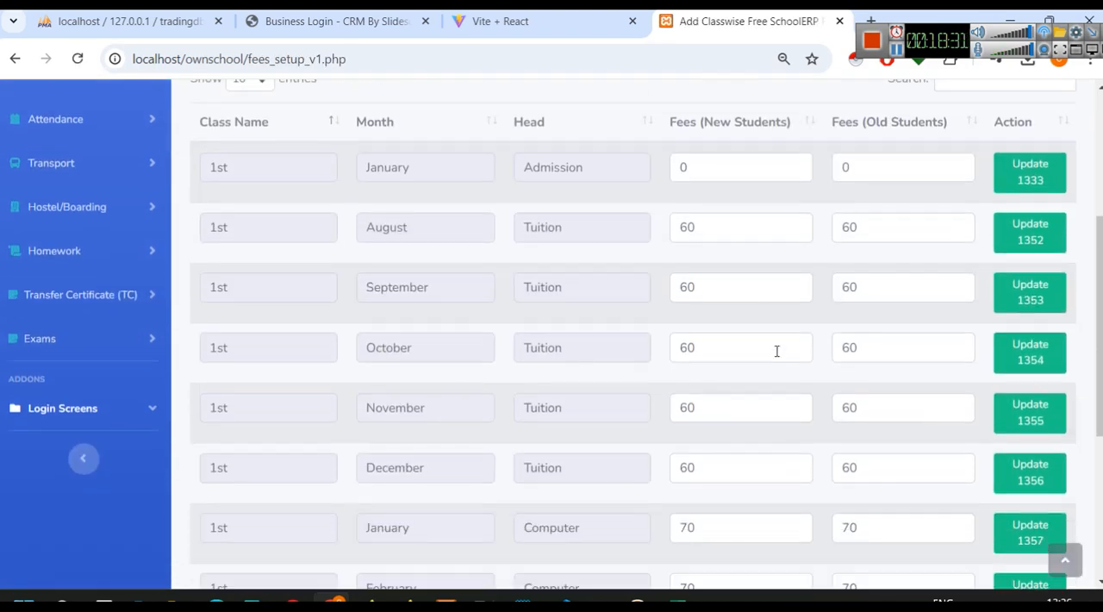
{"action": "scroll", "coordinate": [776, 350], "scroll_direction": "down", "scroll_amount": 1}
{"action": "scroll", "coordinate": [776, 350], "scroll_direction": "up", "scroll_amount": 1}
{"action": "scroll", "coordinate": [775, 349], "scroll_direction": "down", "scroll_amount": 1}
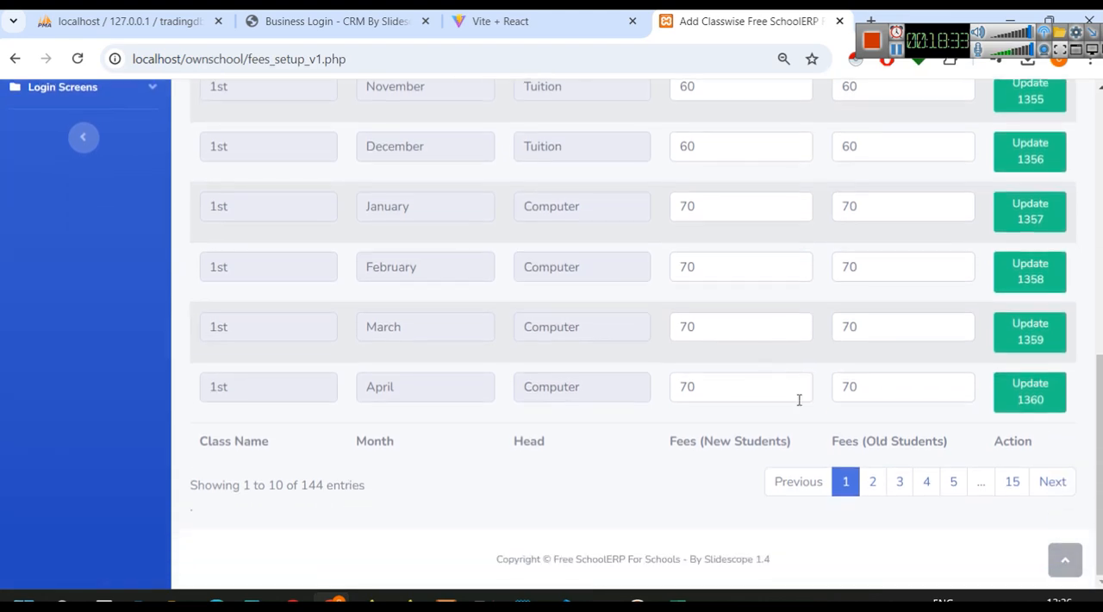
{"action": "left_click", "coordinate": [871, 489]}
{"action": "left_click", "coordinate": [900, 494]}
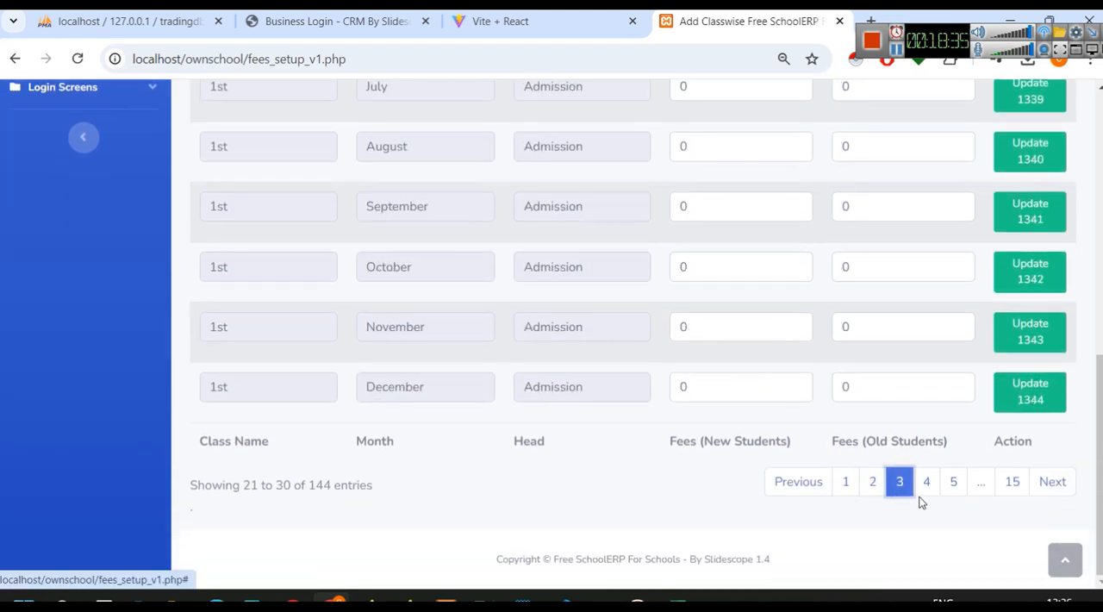
{"action": "left_click", "coordinate": [928, 492]}
{"action": "left_click", "coordinate": [948, 493]}
{"action": "scroll", "coordinate": [584, 422], "scroll_direction": "up", "scroll_amount": 10}
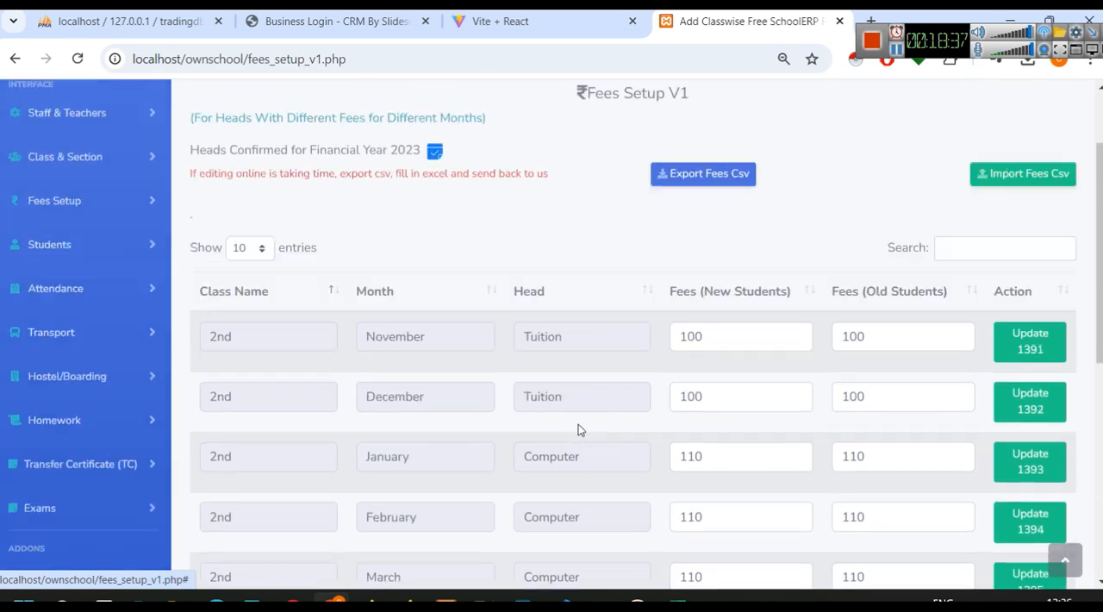
{"action": "left_click", "coordinate": [610, 416]}
{"action": "scroll", "coordinate": [724, 381], "scroll_direction": "down", "scroll_amount": 3}
{"action": "scroll", "coordinate": [606, 340], "scroll_direction": "down", "scroll_amount": 3}
{"action": "scroll", "coordinate": [722, 460], "scroll_direction": "up", "scroll_amount": 6}
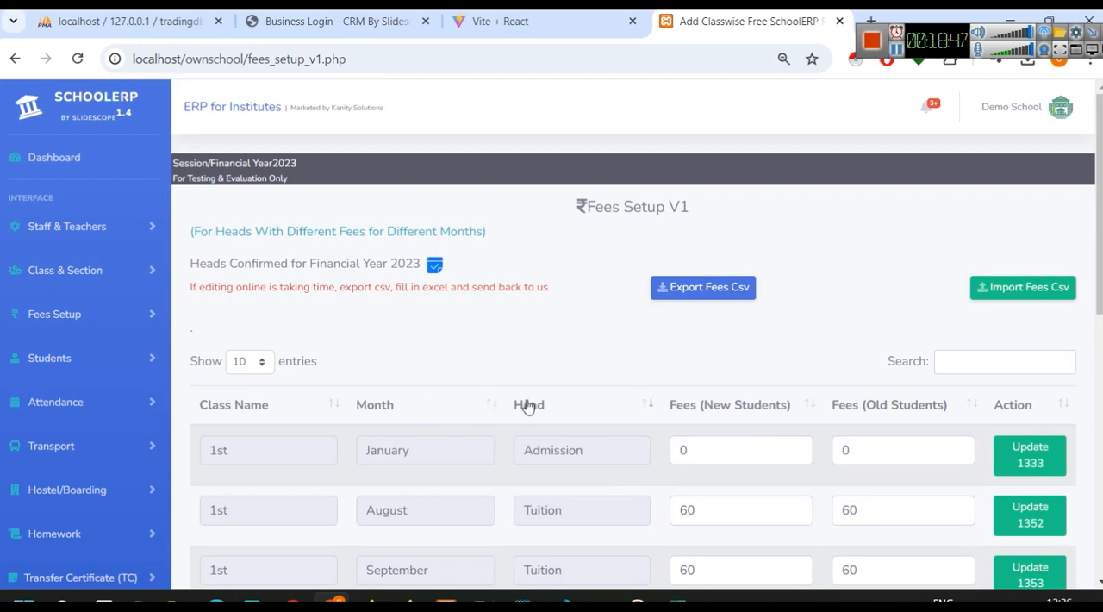
{"action": "scroll", "coordinate": [528, 406], "scroll_direction": "down", "scroll_amount": 2}
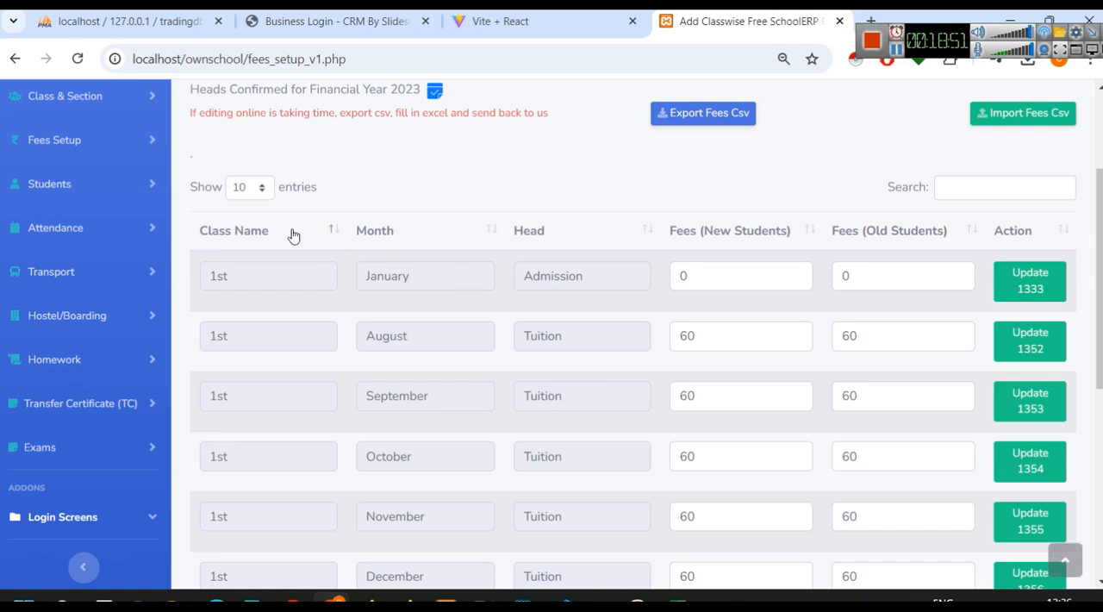
{"action": "left_click", "coordinate": [957, 189]}
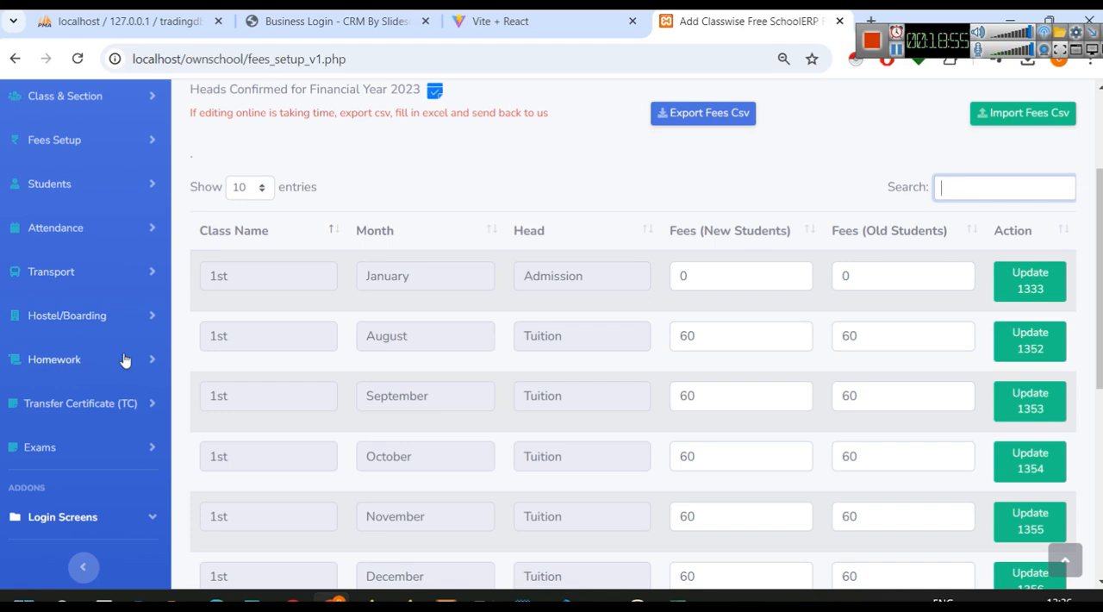
{"action": "scroll", "coordinate": [419, 444], "scroll_direction": "up", "scroll_amount": 1}
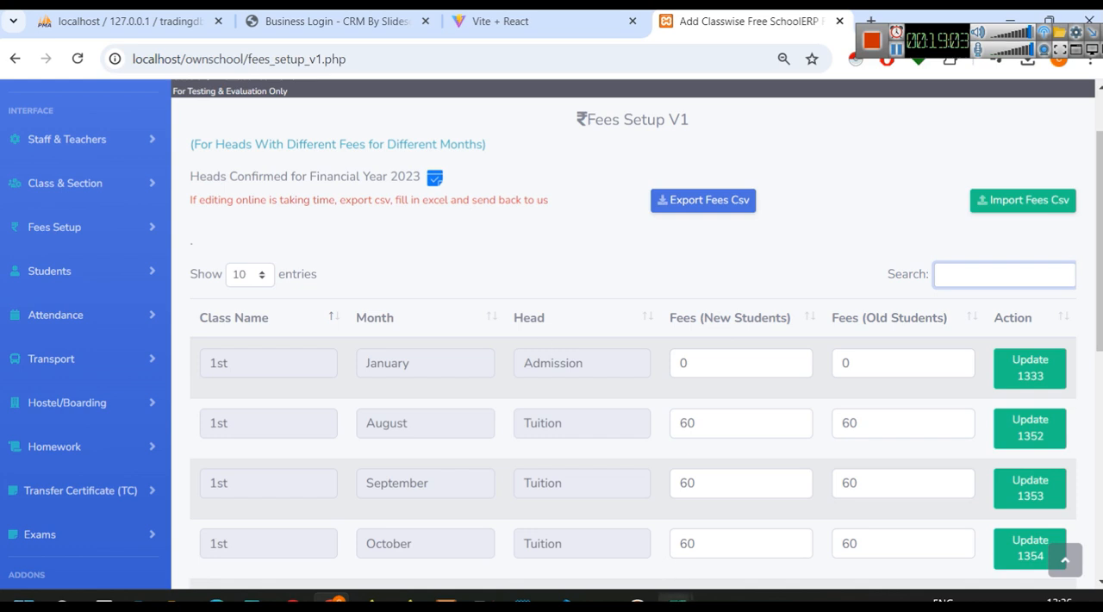
- Switch to fees_setup_exp_2024-10-22803.csv in Excel, check the Nursery fee rows against the imported fees, and return to the School ERP
{"action": "mouse_move", "coordinate": [676, 602]}
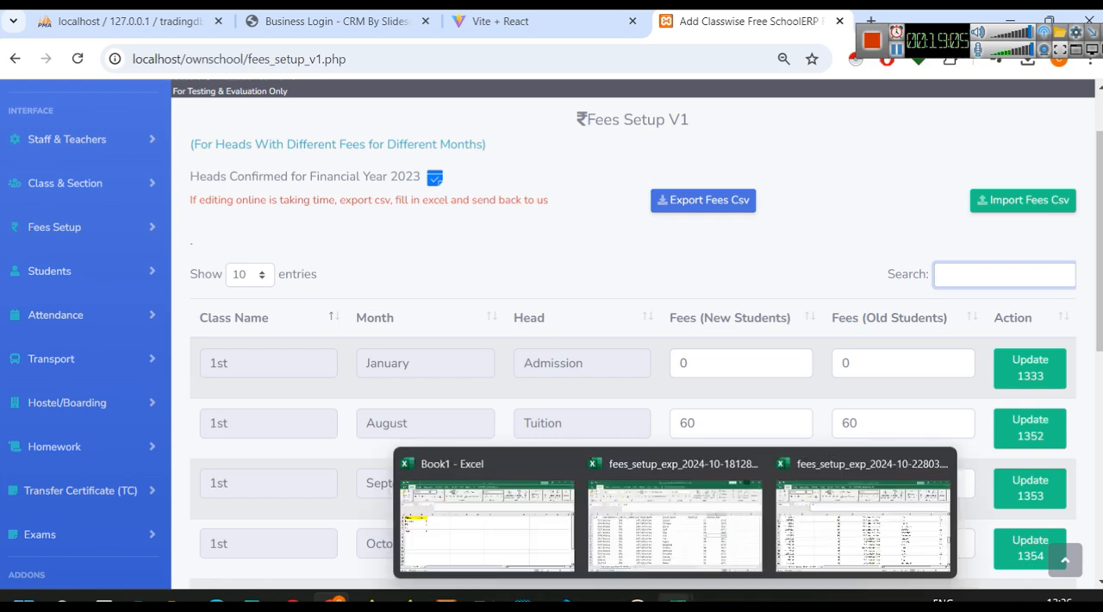
{"action": "left_click", "coordinate": [797, 542]}
{"action": "scroll", "coordinate": [570, 467], "scroll_direction": "up", "scroll_amount": 14}
{"action": "scroll", "coordinate": [570, 468], "scroll_direction": "up", "scroll_amount": 8}
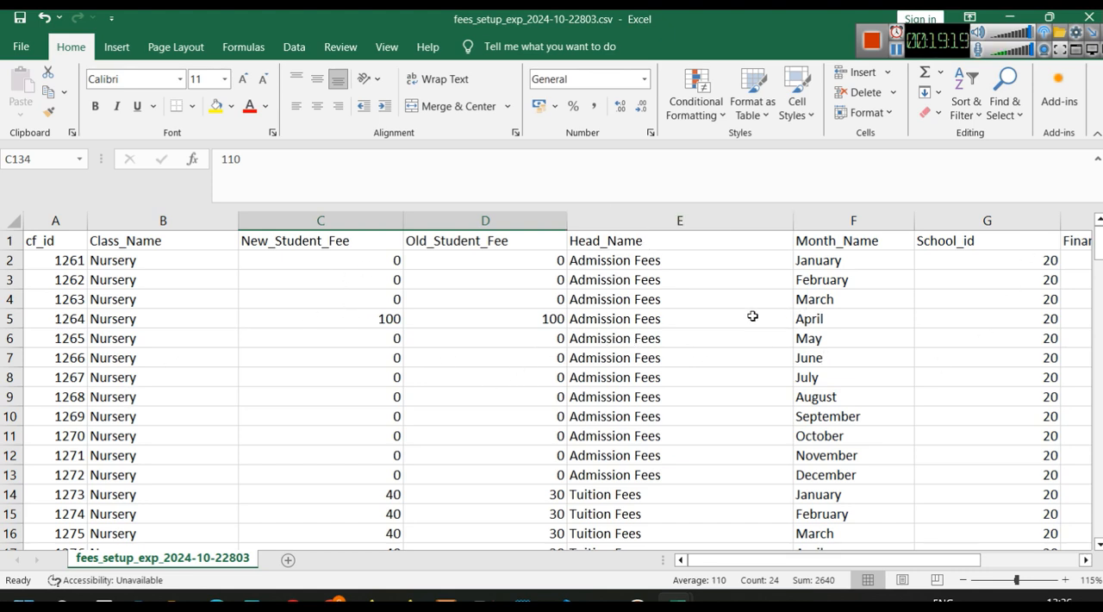
{"action": "left_click", "coordinate": [1016, 18]}
- Open the Manage Class page, look over the class form and list, and expand the Fees Setup options
{"action": "scroll", "coordinate": [337, 386], "scroll_direction": "up", "scroll_amount": 2}
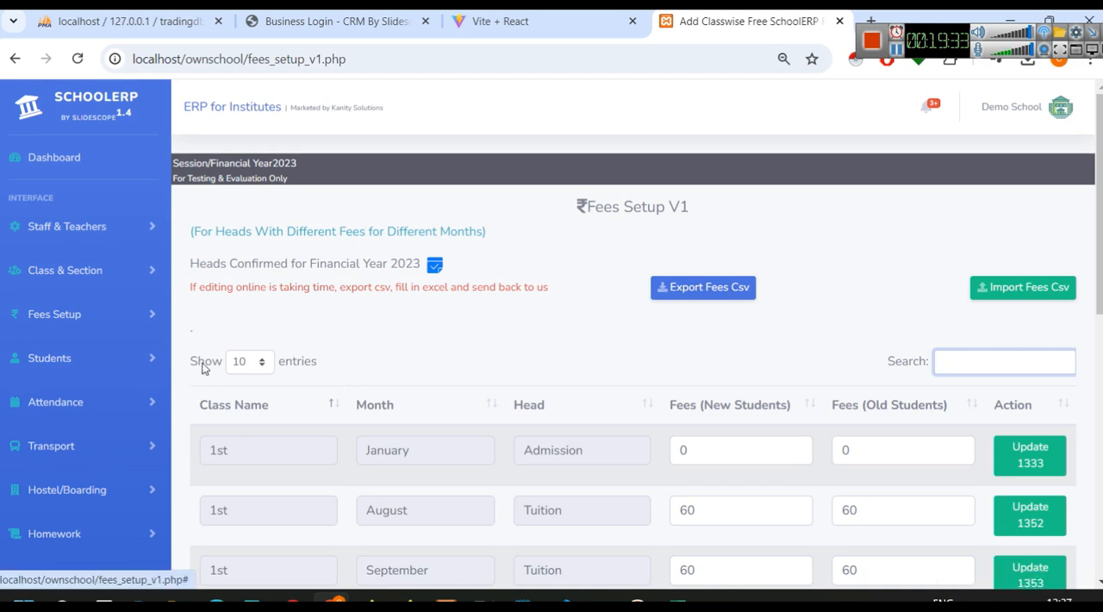
{"action": "left_click", "coordinate": [98, 241]}
{"action": "left_click", "coordinate": [98, 240]}
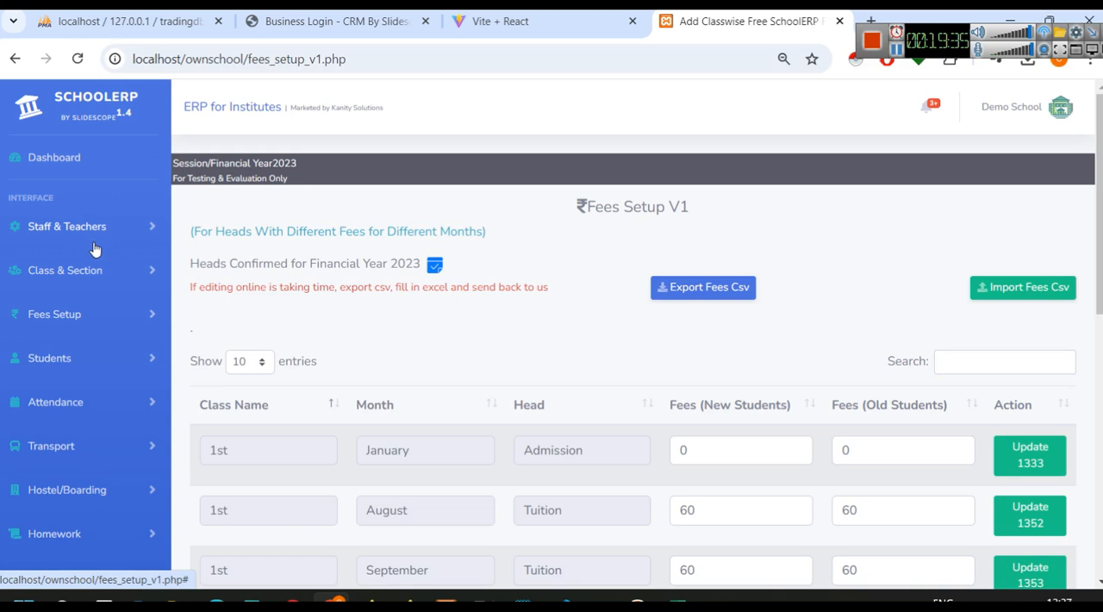
{"action": "left_click", "coordinate": [83, 280]}
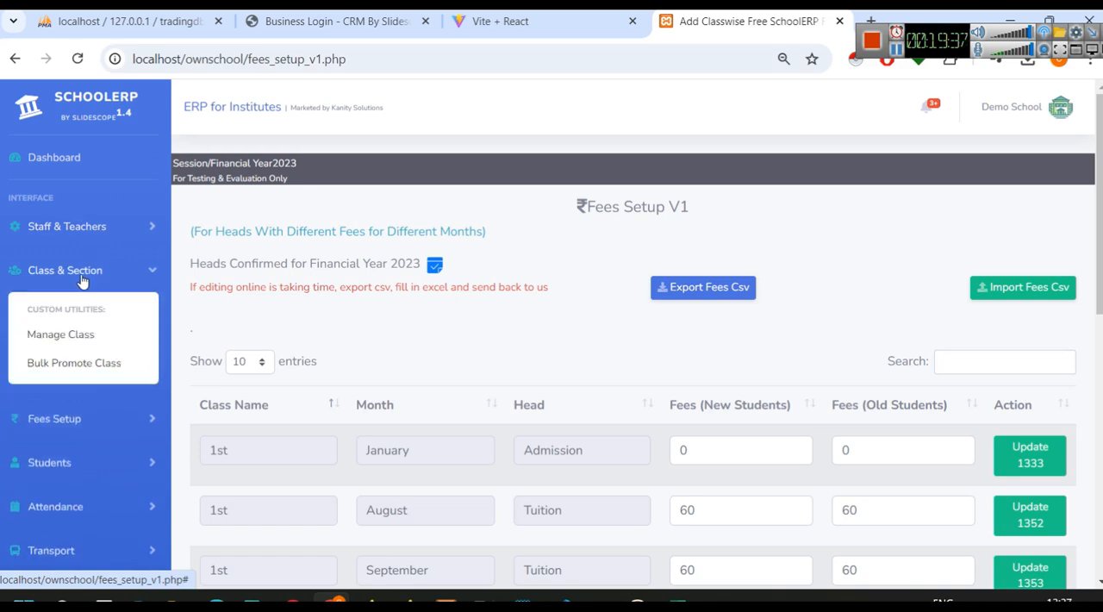
{"action": "left_click", "coordinate": [76, 333]}
{"action": "scroll", "coordinate": [512, 402], "scroll_direction": "down", "scroll_amount": 4}
{"action": "scroll", "coordinate": [494, 398], "scroll_direction": "up", "scroll_amount": 3}
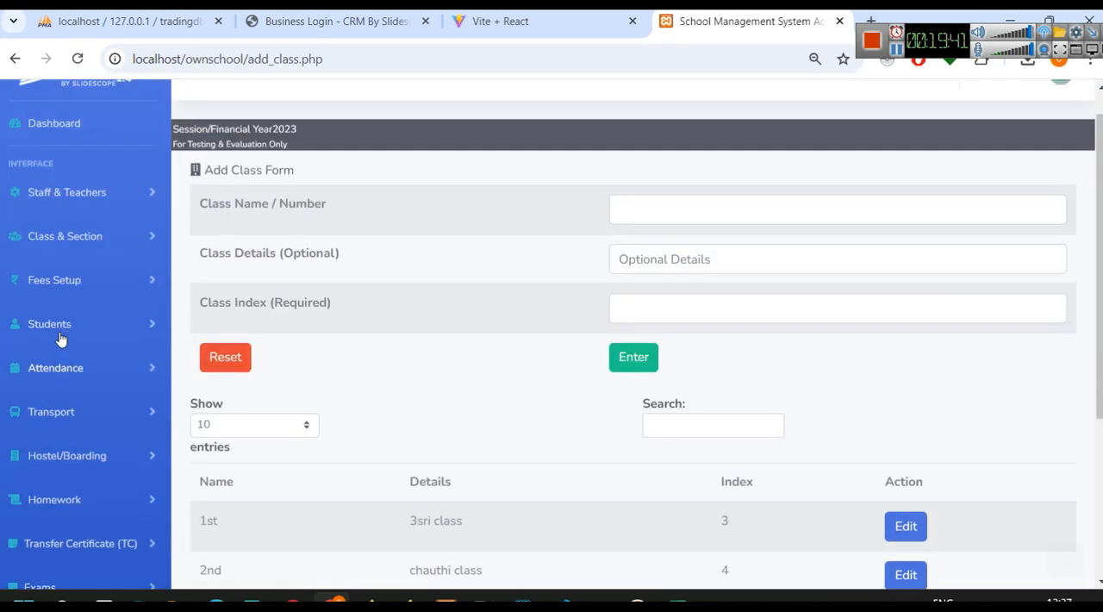
{"action": "left_click", "coordinate": [82, 280]}
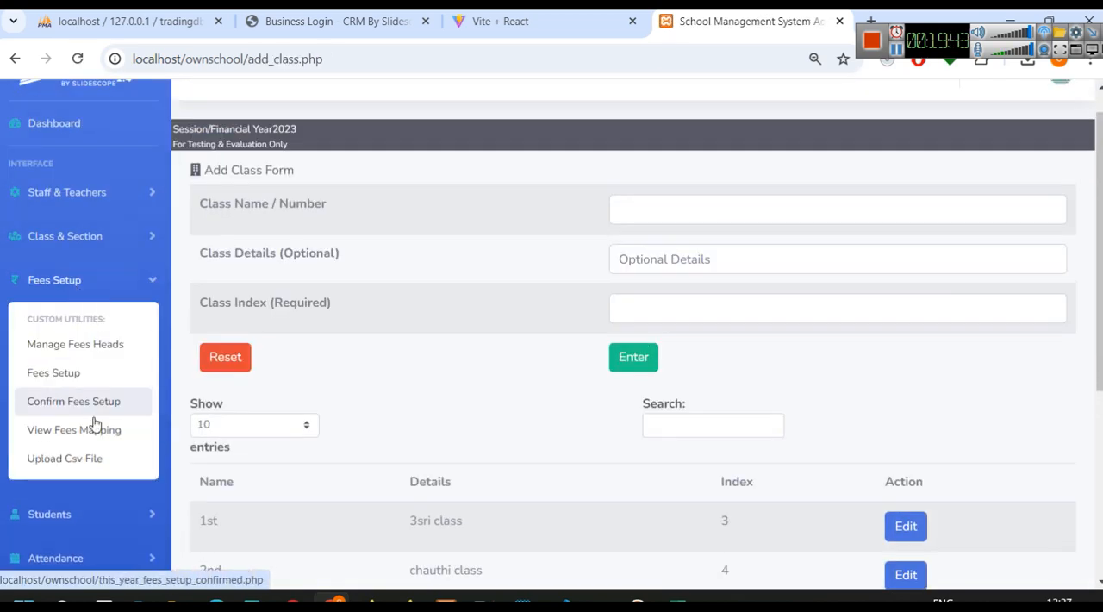